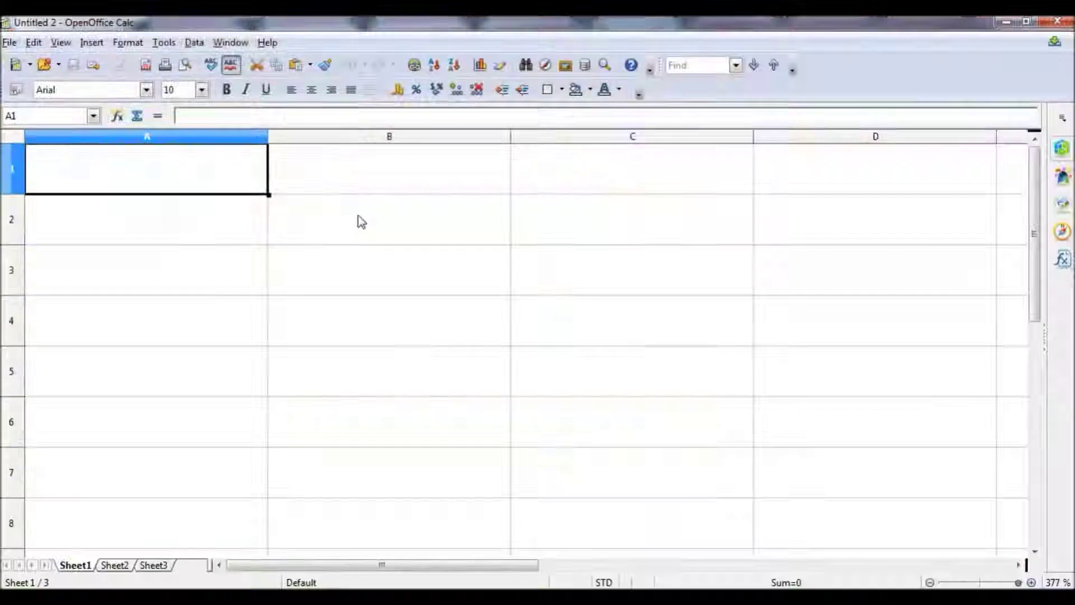
Step: Zoom the new blank spreadsheet so columns A–G and rows 1–15 are visible
ctrl+scroll(359, 215, down, 3)
ctrl+scroll(358, 215, down, 3)
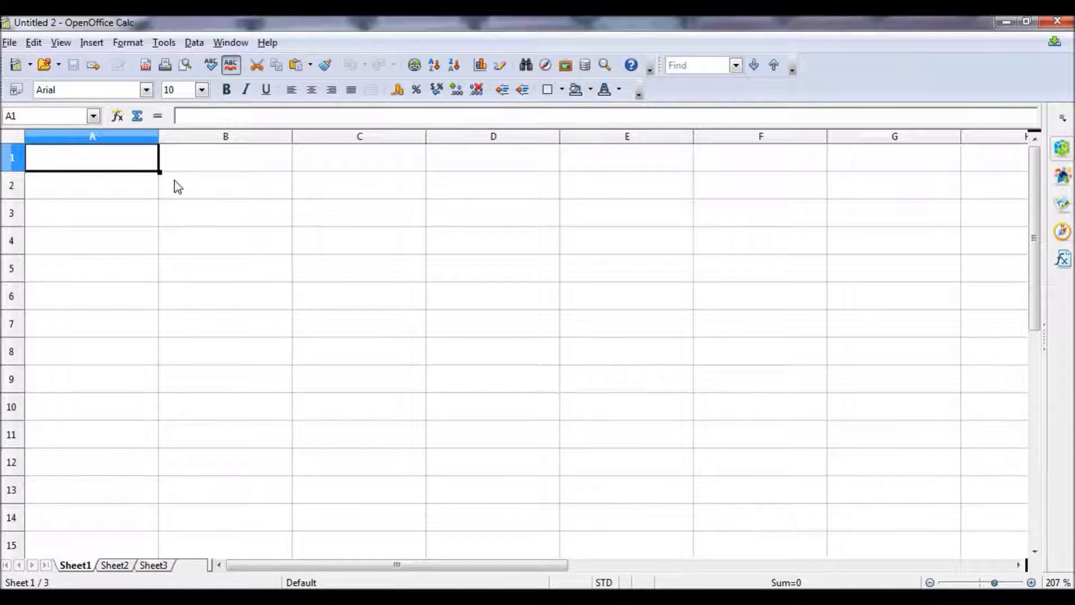
Step: Enter the Food and Serving headings in A1 and B1
text(Food)
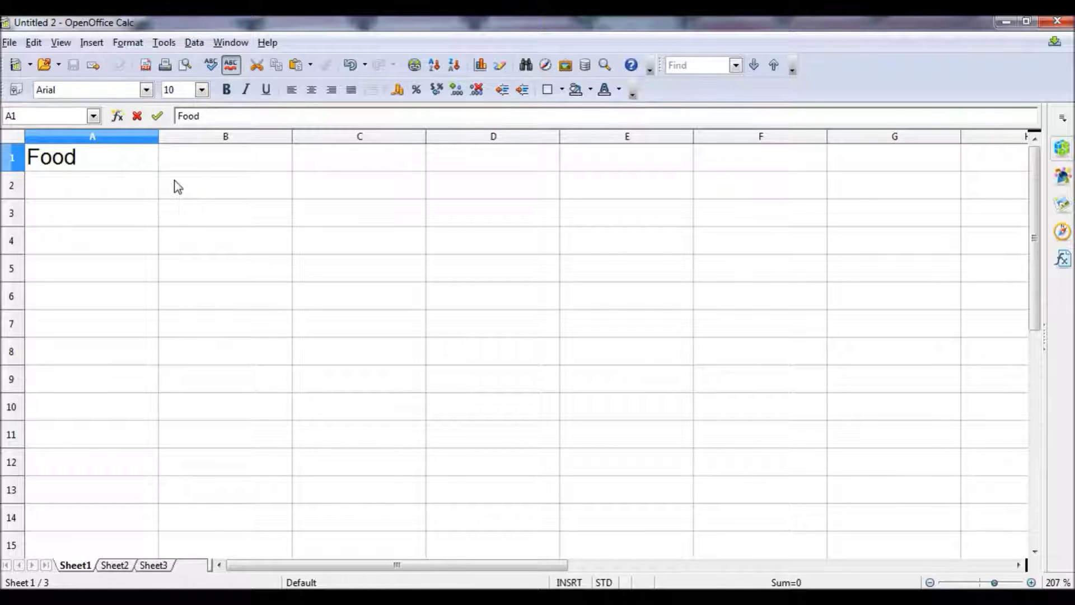
key(Return)
key(Up)
key(Right)
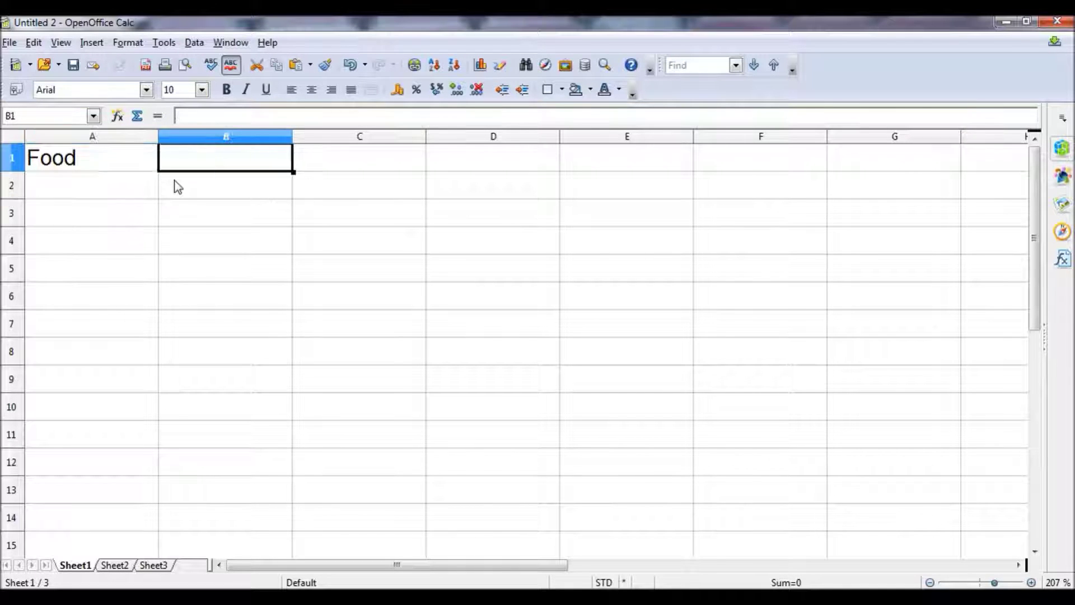
text(Servi)
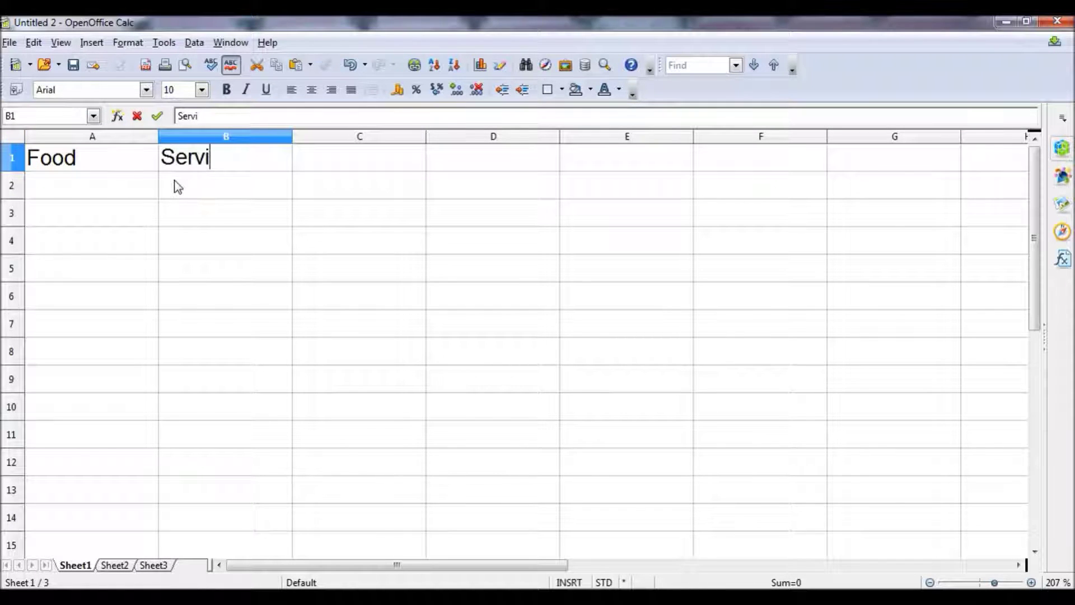
text(ng)
key(Tab)
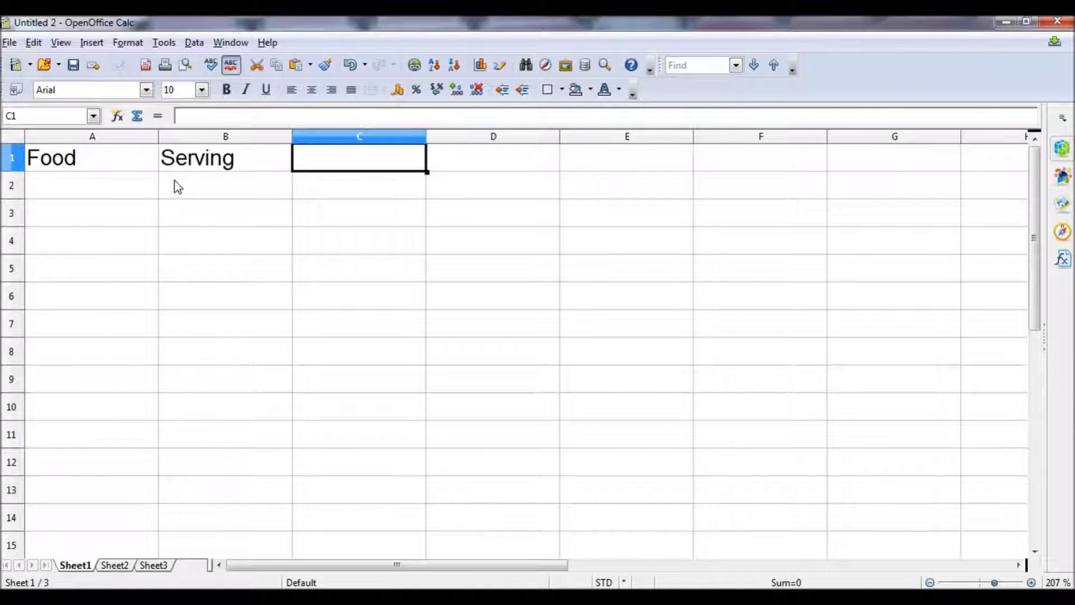
Step: Add the Protein (g), Carbs (g), Fat (g) and Calories headings across C1:F1
text(Pro)
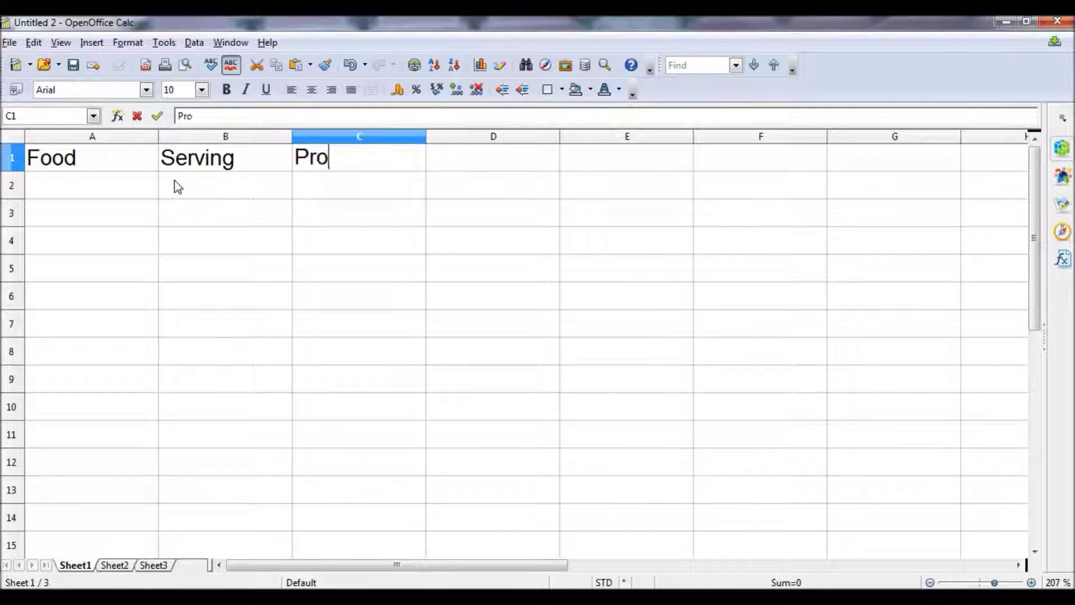
text(tein (g))
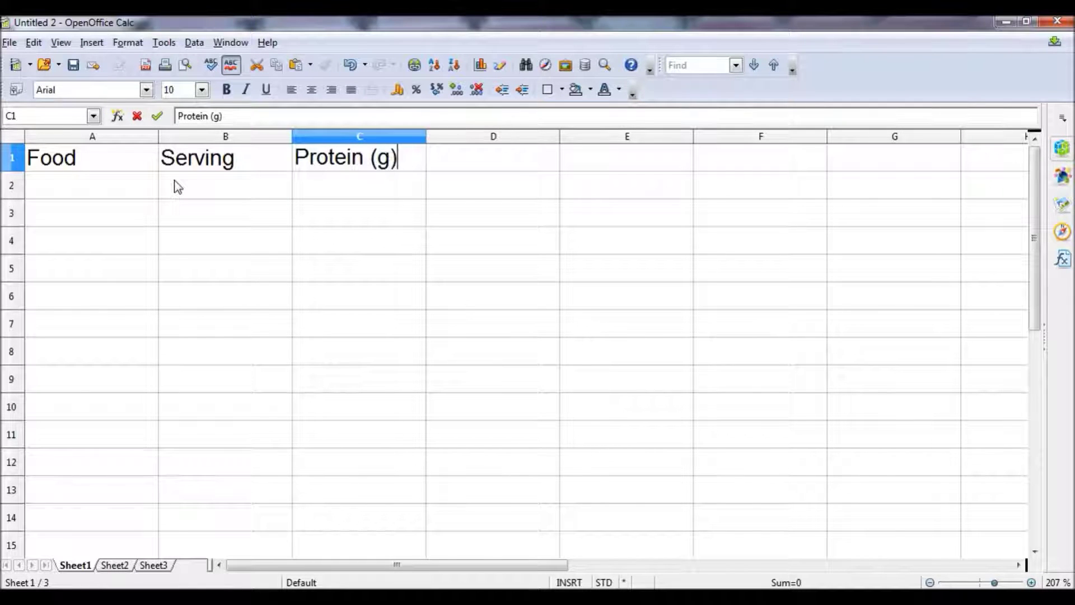
key(Tab)
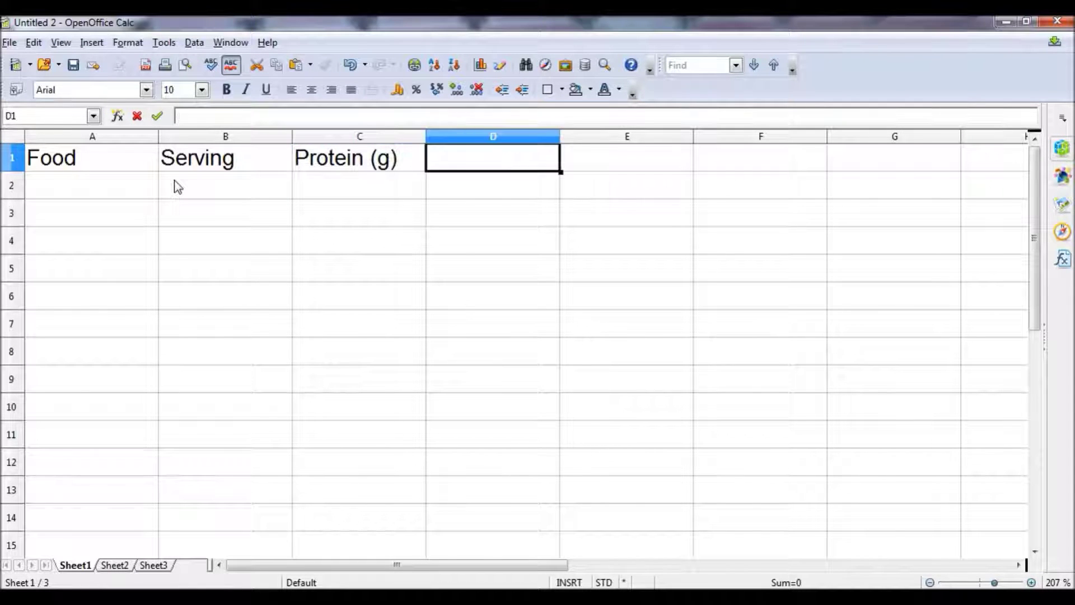
text(Car)
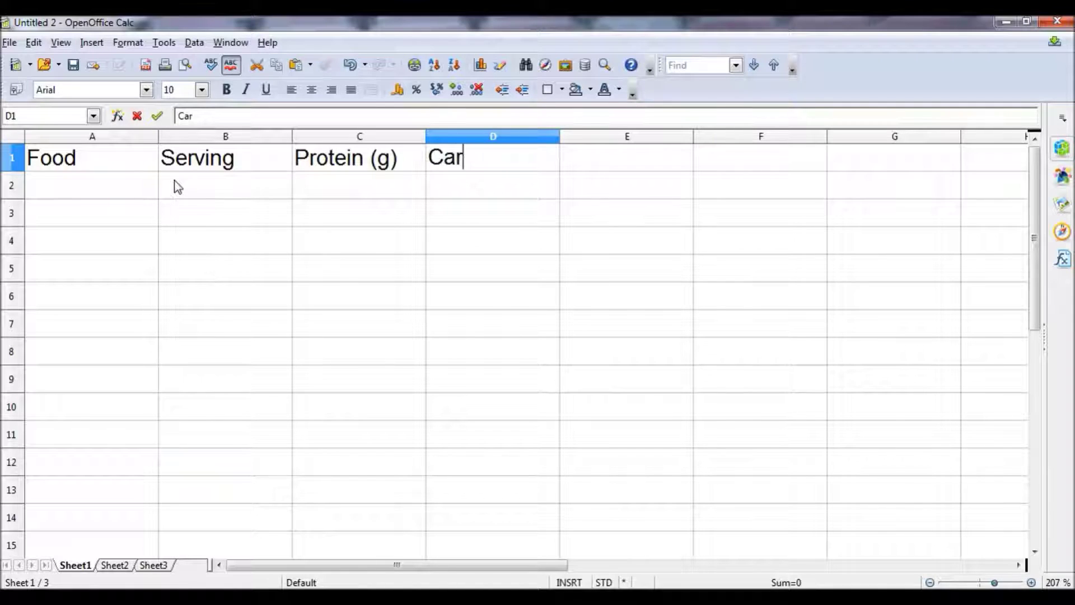
text(bs (g))
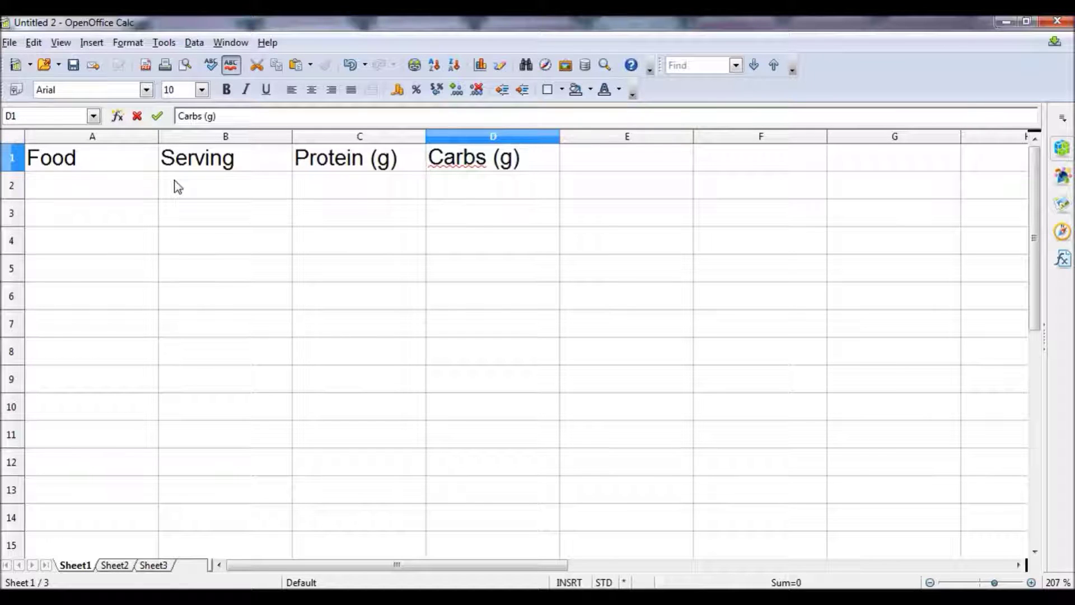
key(Tab)
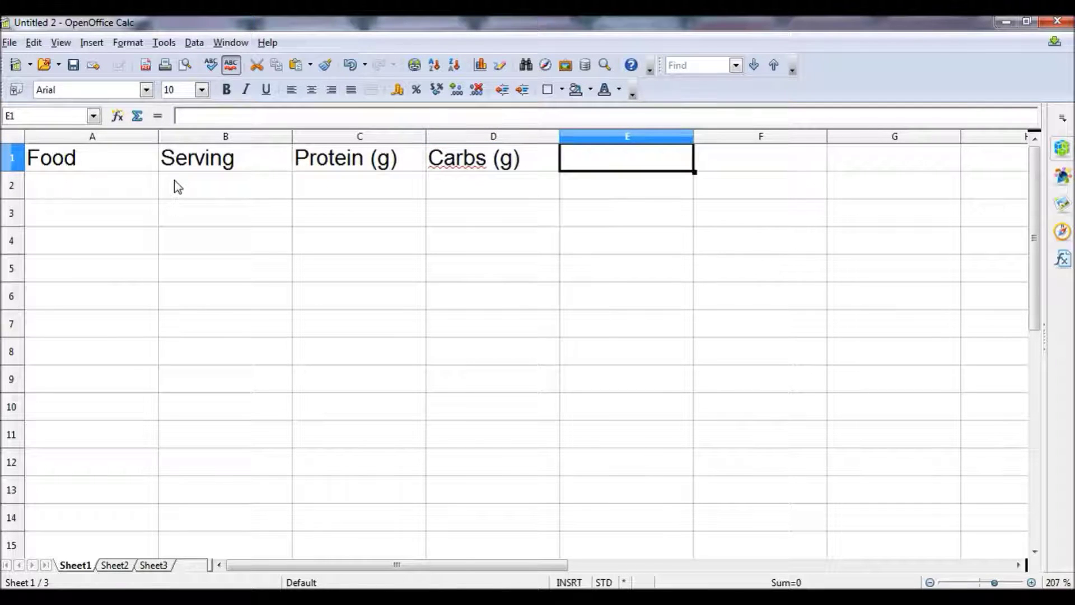
text(Fat (g))
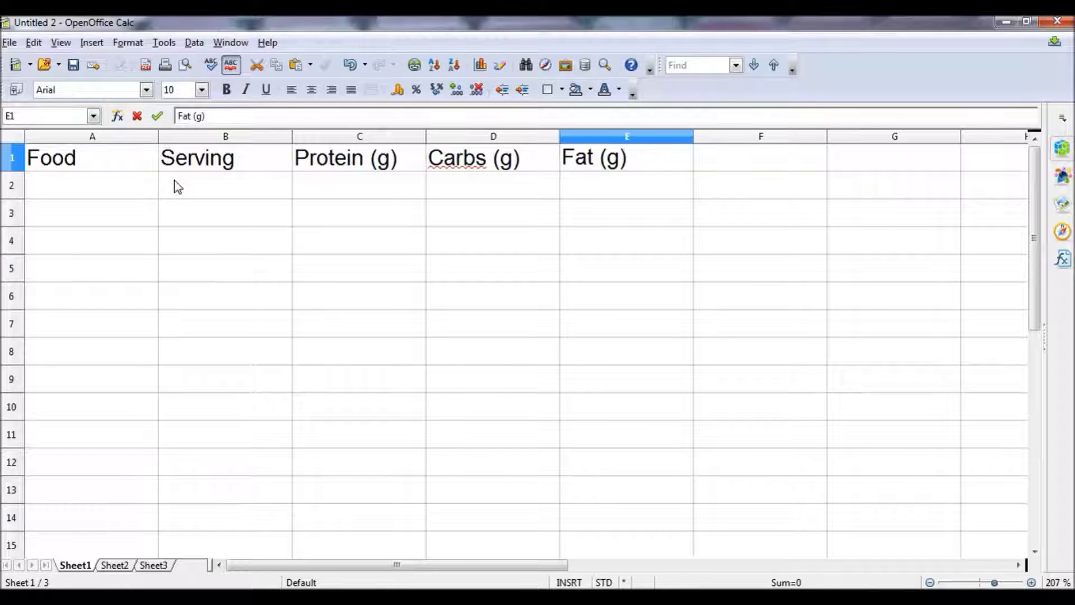
key(Tab)
text(Ca)
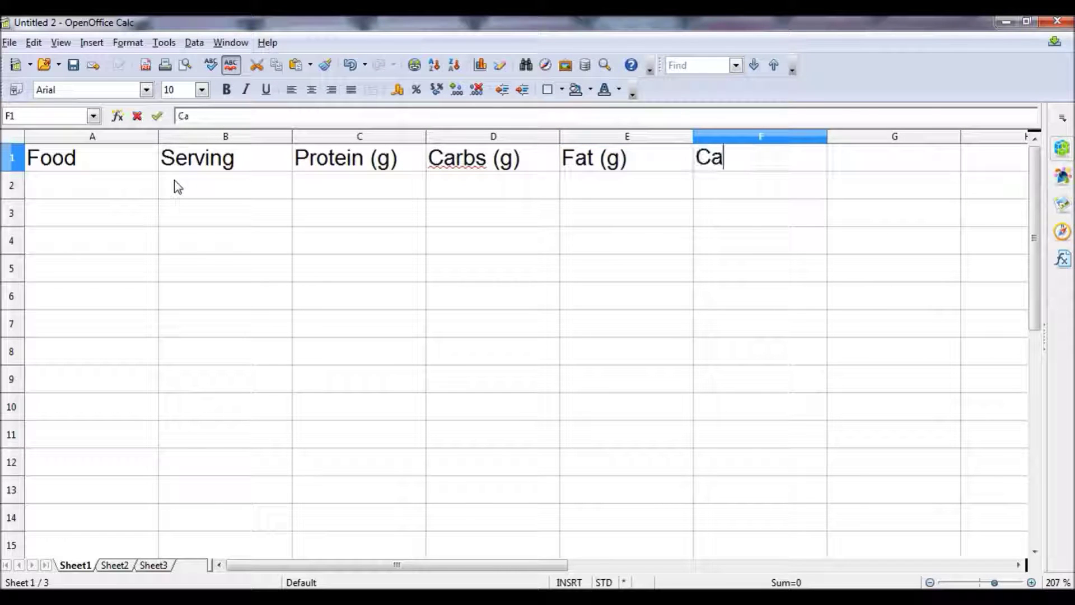
text(lories)
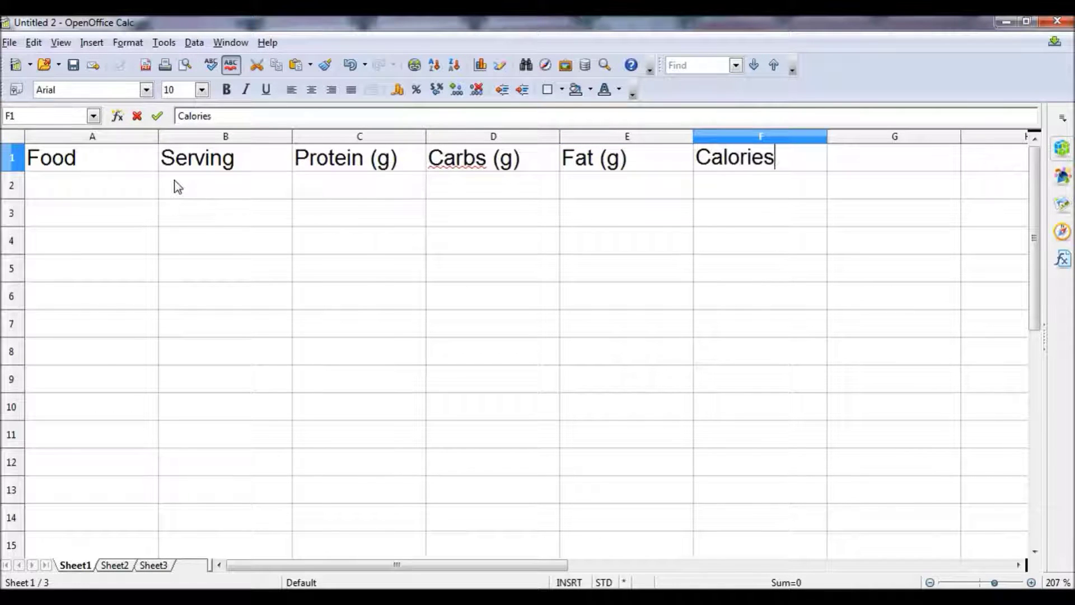
key(Return)
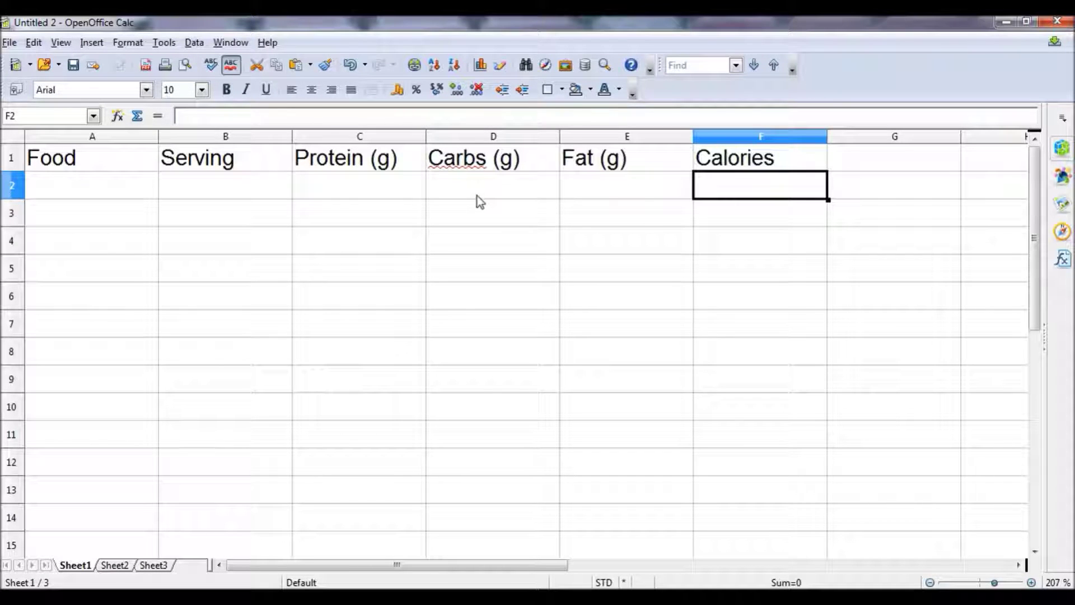
Step: Mark A3:A14 as the food entry area and label A15 'Total'
click(131, 219)
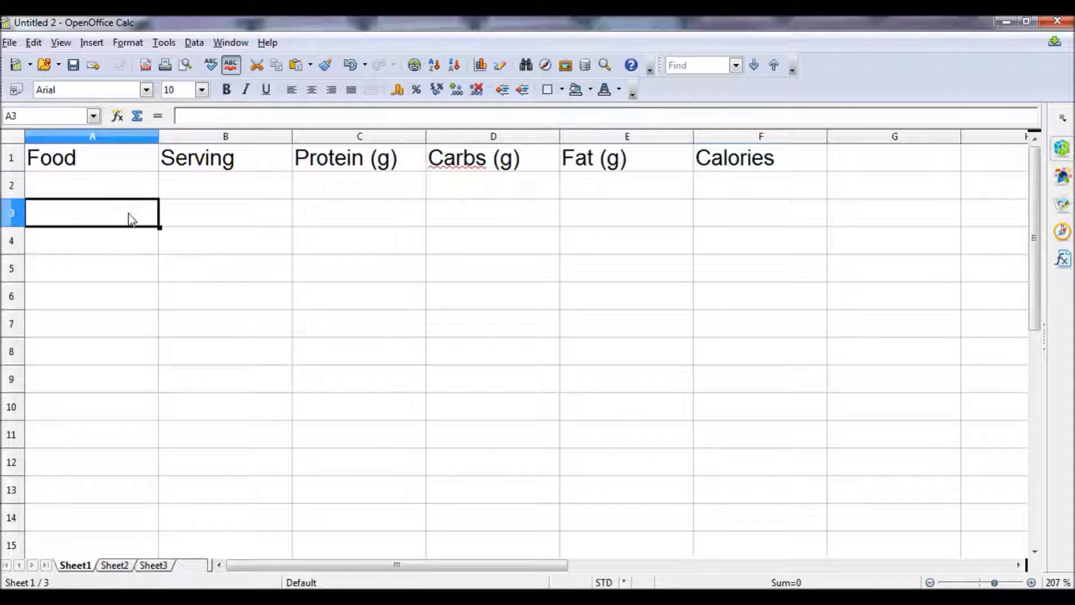
drag(132, 226, 137, 515)
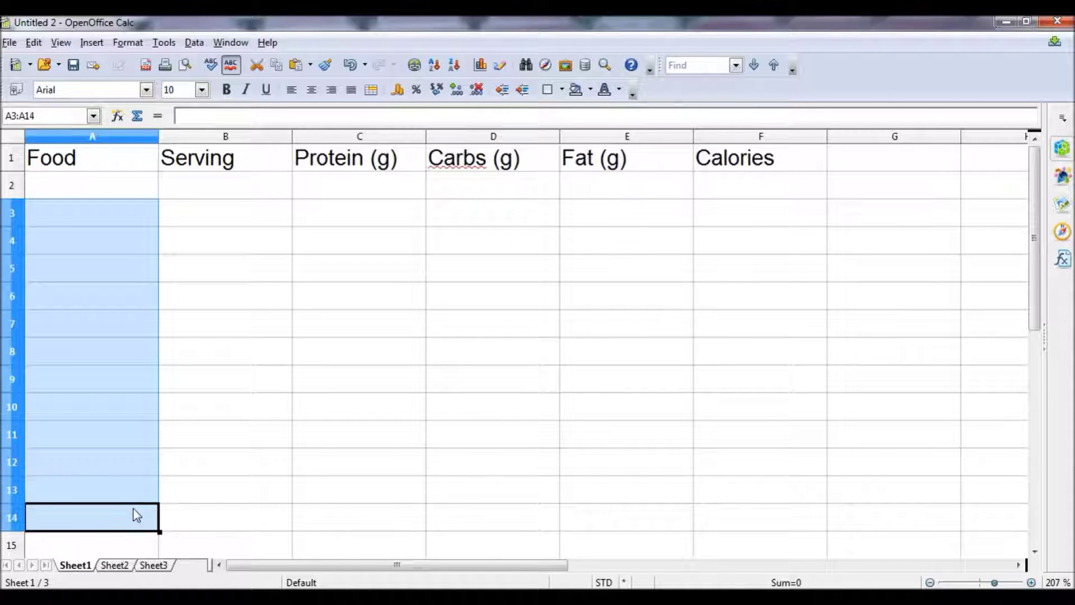
ctrl+scroll(188, 414, down, 2)
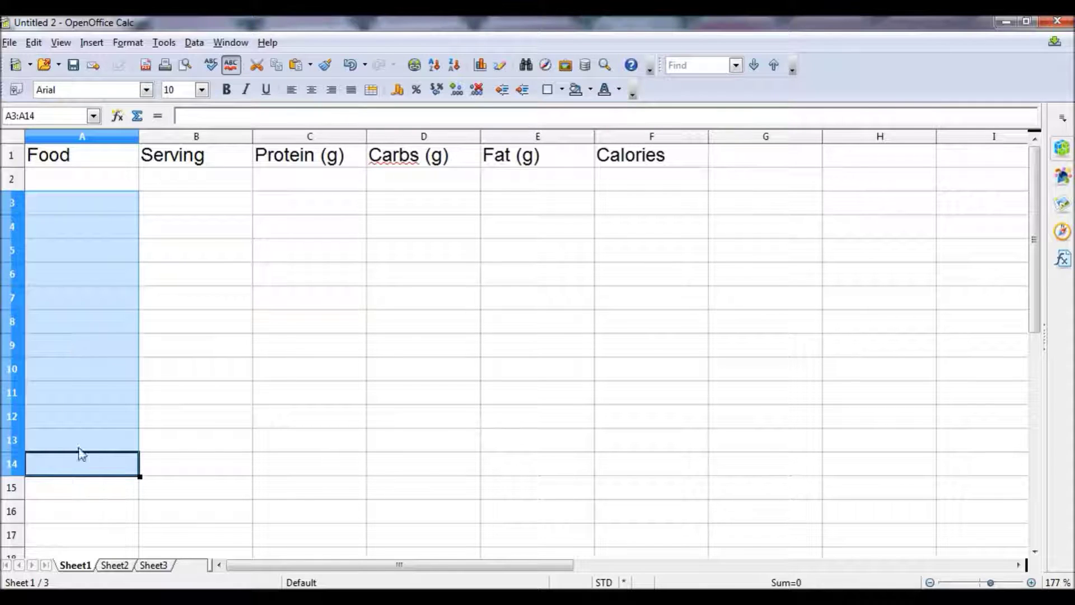
click(87, 496)
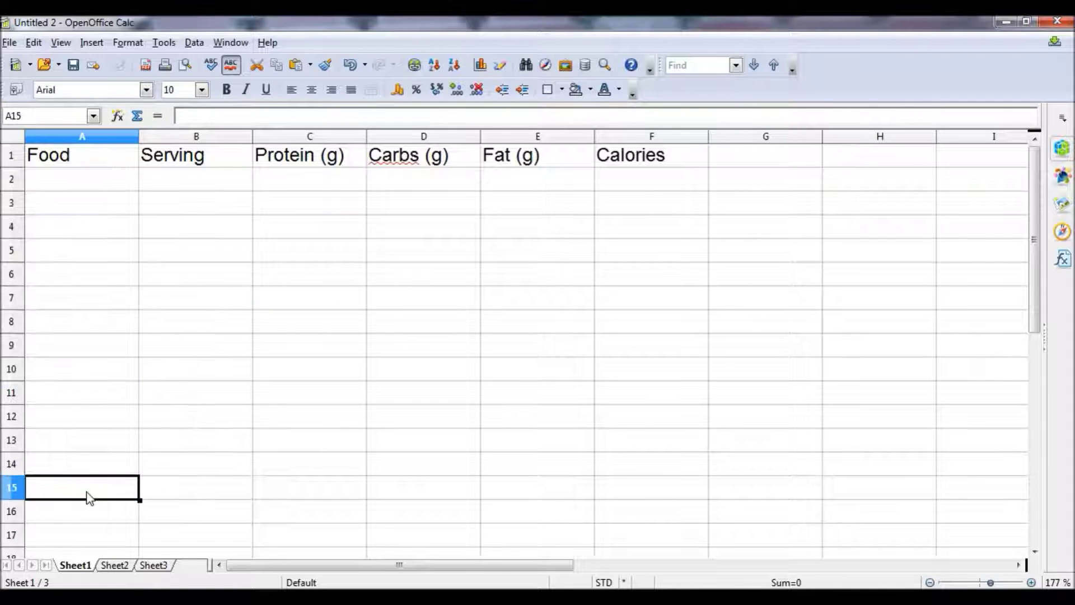
text(Total)
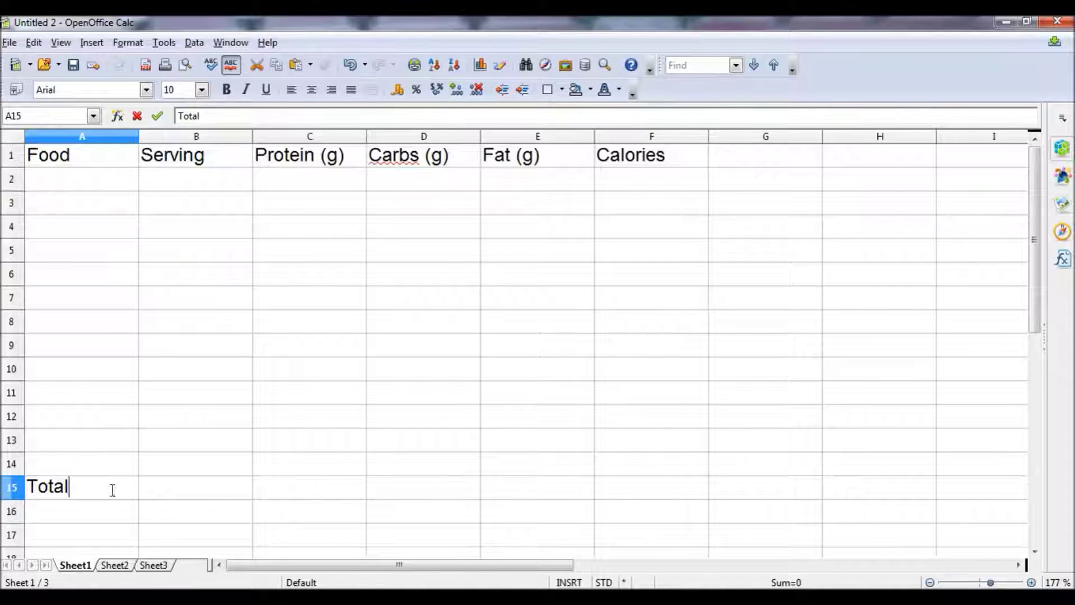
click(212, 492)
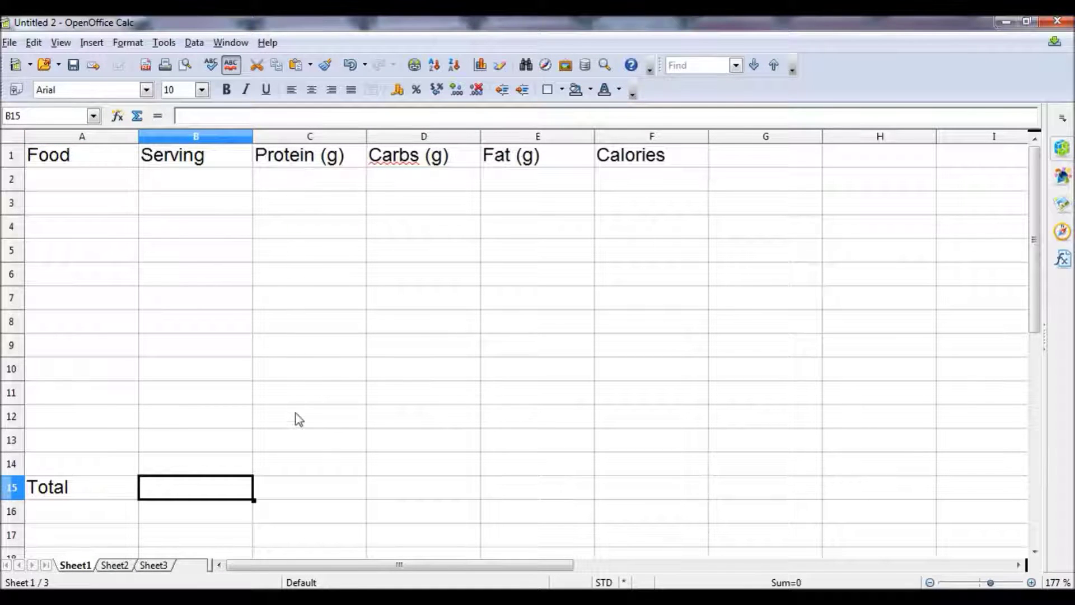
Step: Enter 0 as the Protein, Carbs, Fat and Calories totals in C15:F15
click(303, 492)
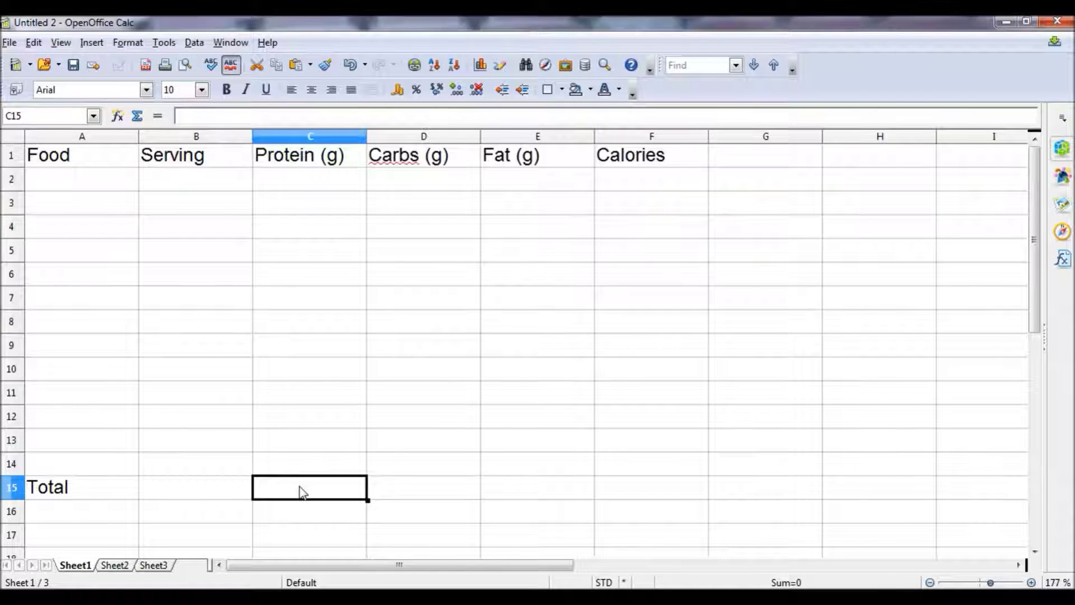
text(0)
click(407, 491)
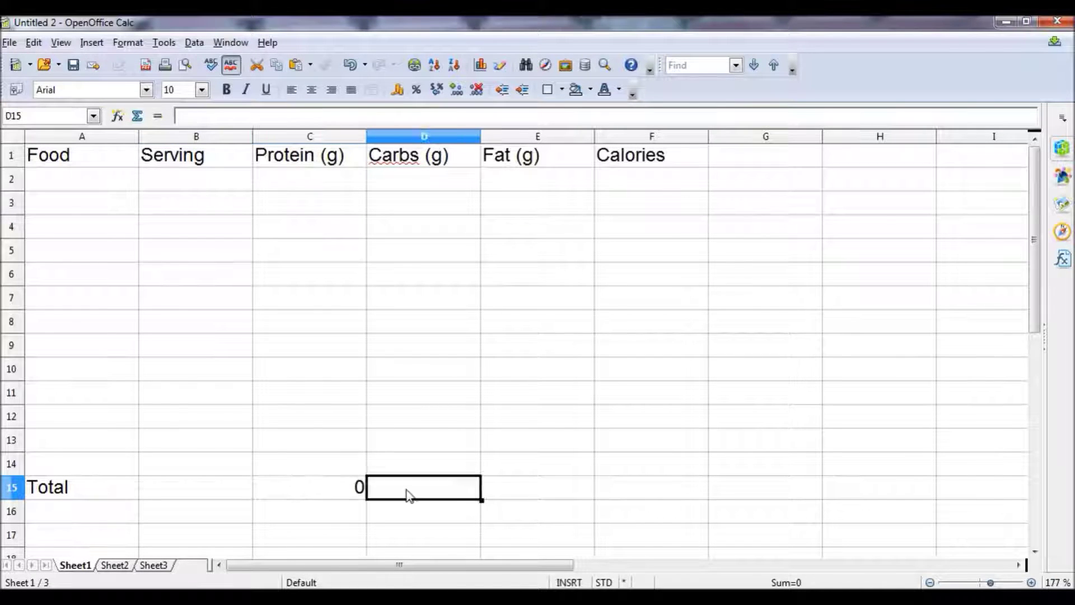
text(0)
click(591, 497)
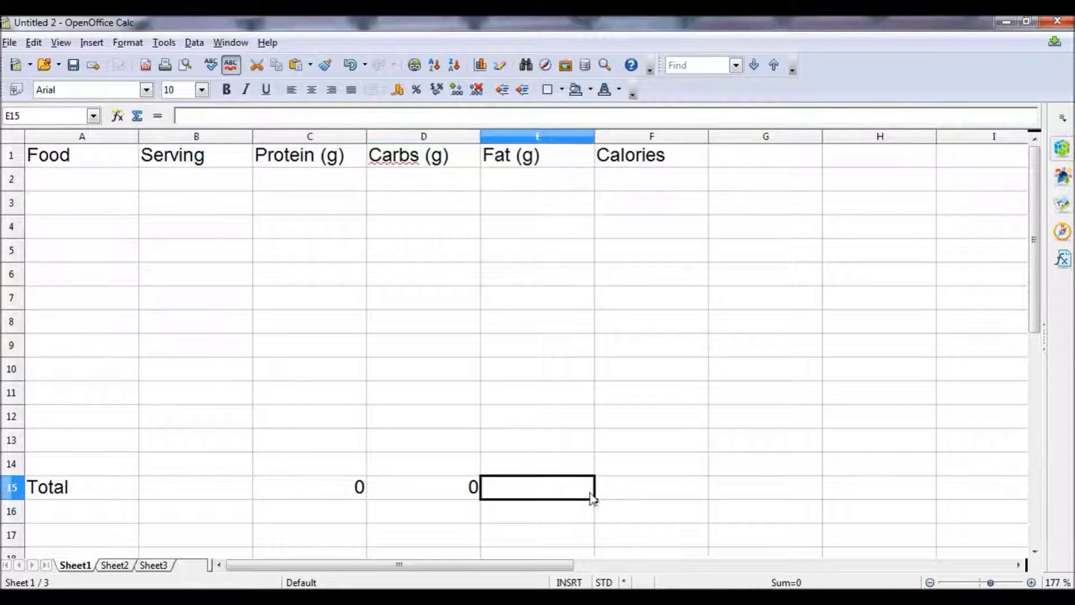
text(0)
click(623, 489)
text(0)
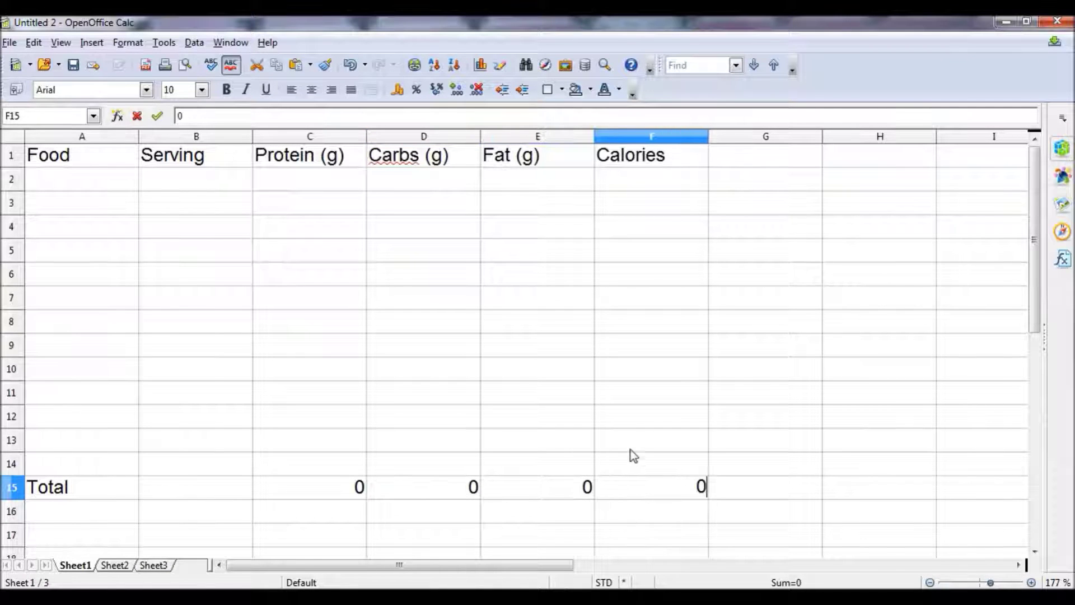
click(605, 425)
click(596, 485)
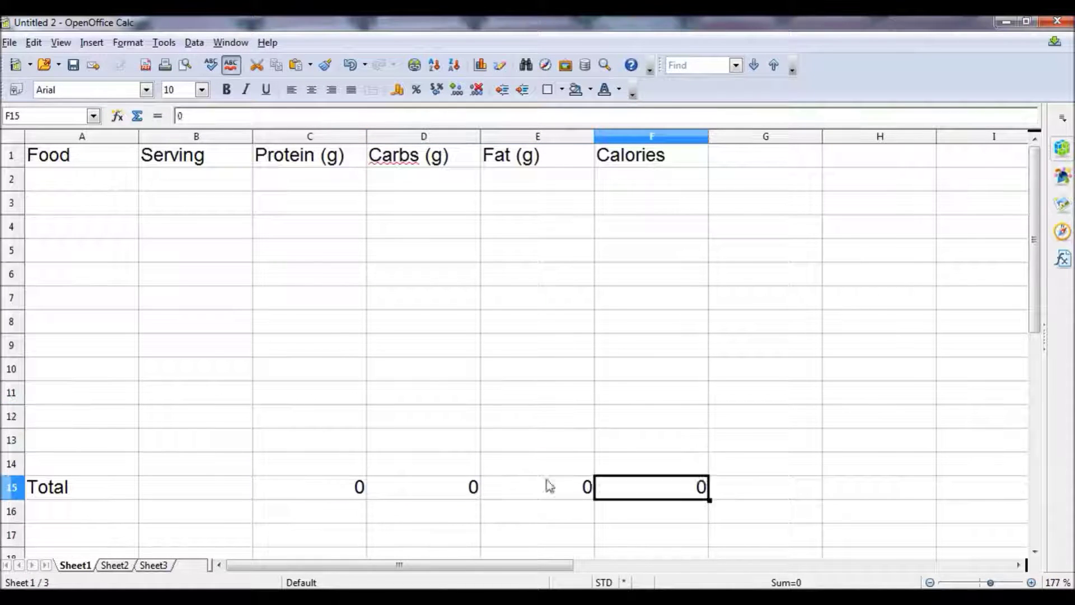
shift+click(324, 473)
click(350, 398)
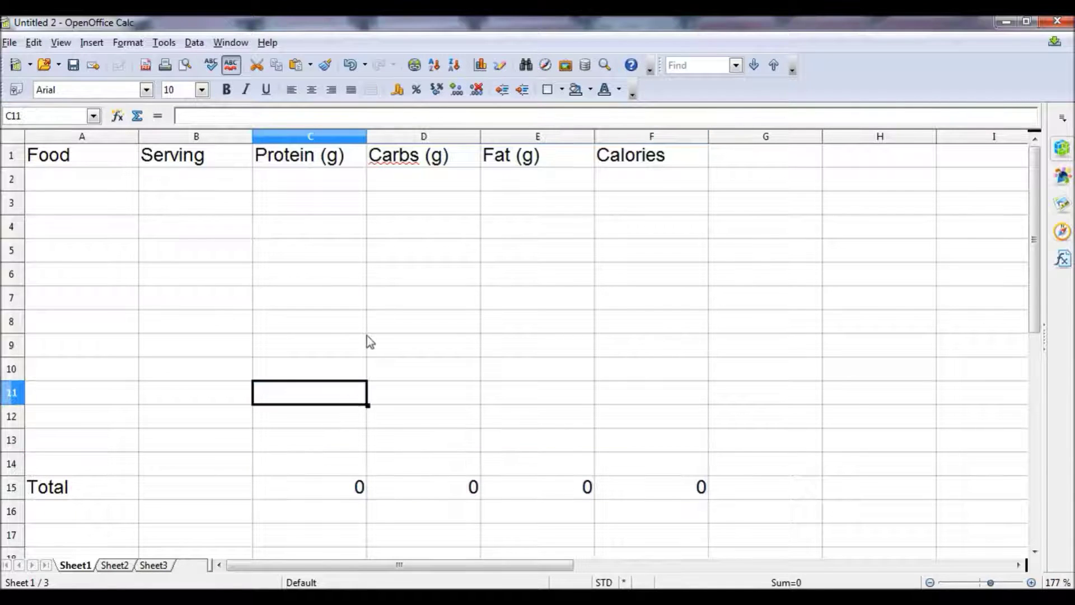
Step: Enter Breakfast in row 3 with a 100g serving, 11 protein, 70 carbs and 5 fat
click(97, 205)
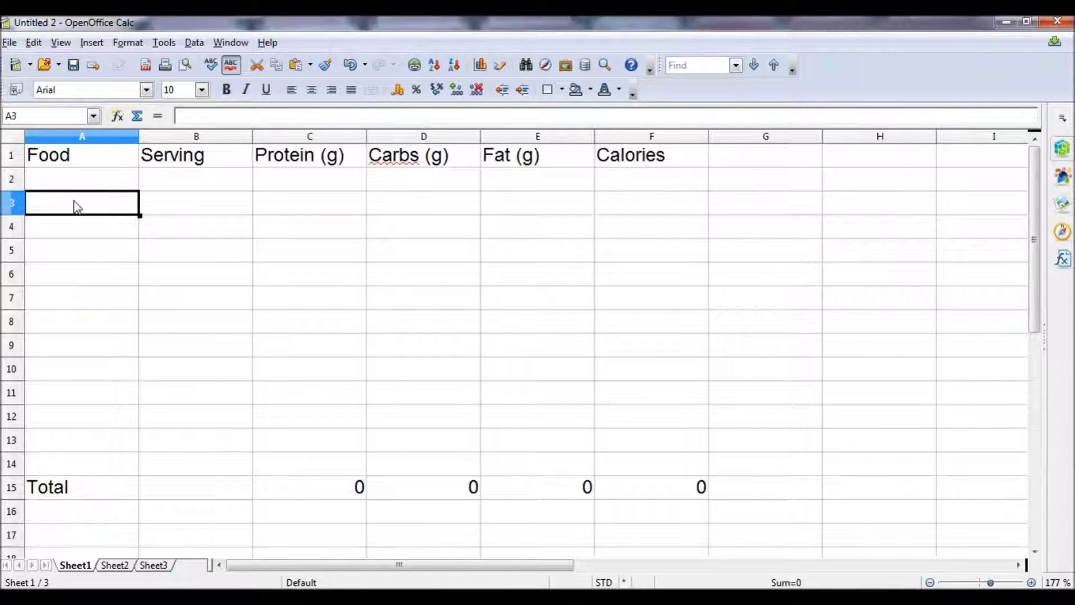
text(Breakf)
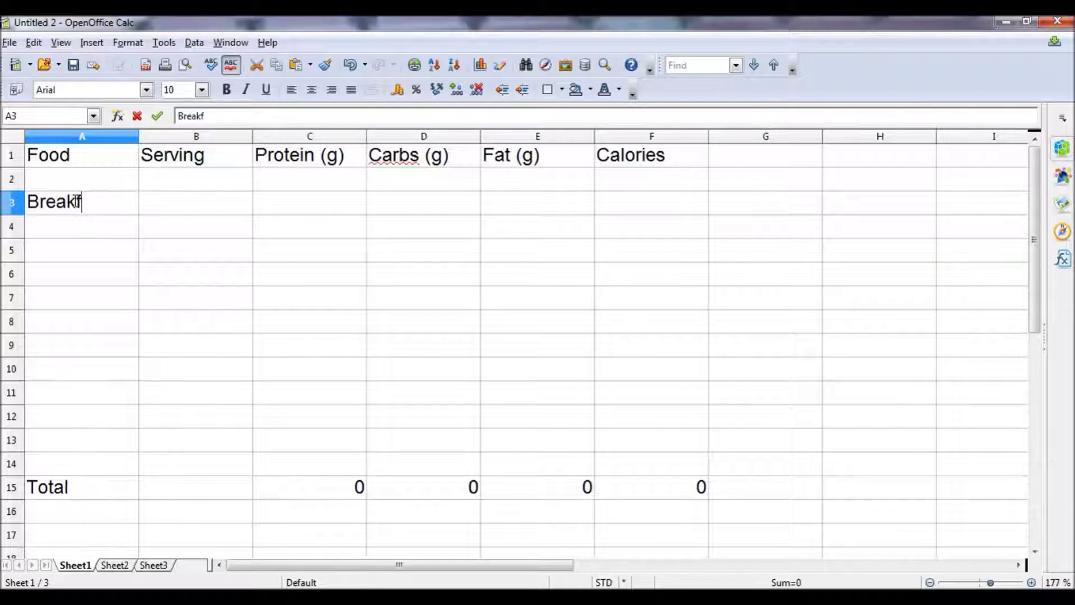
text(ast)
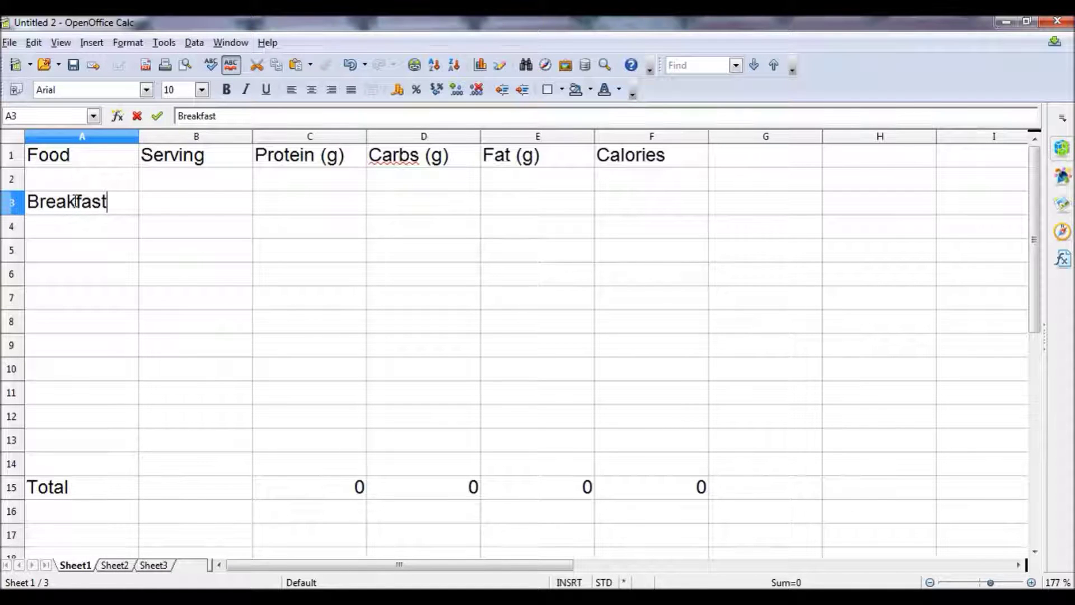
click(192, 205)
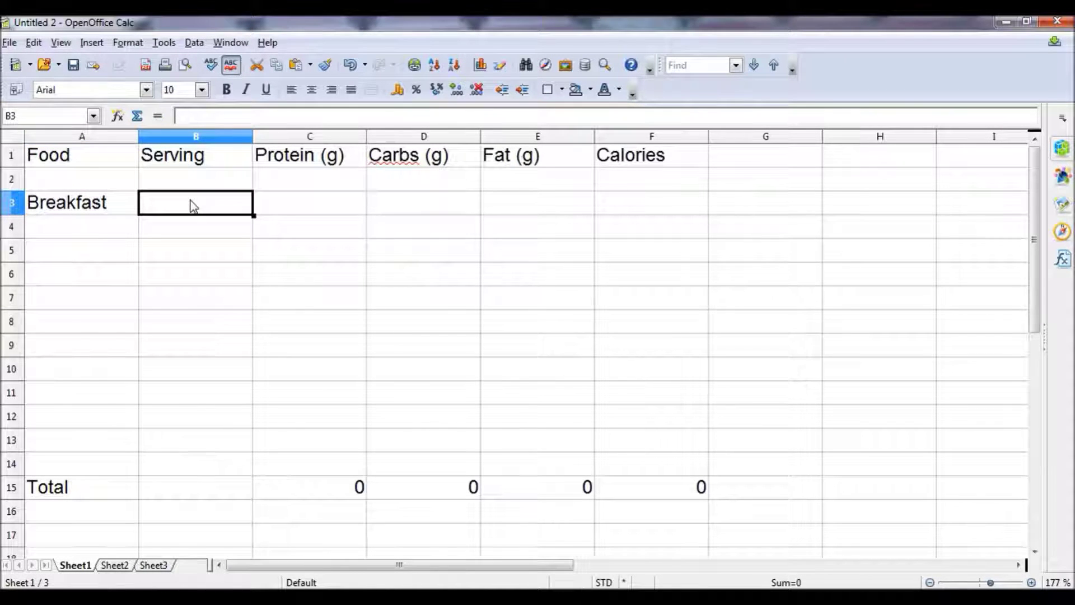
text(100)
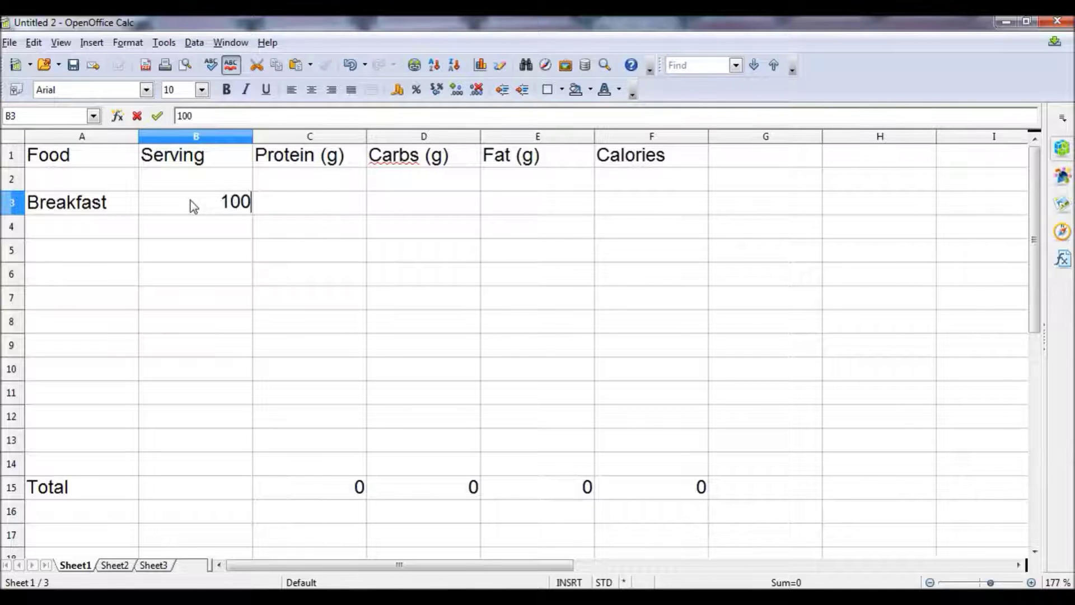
text(g)
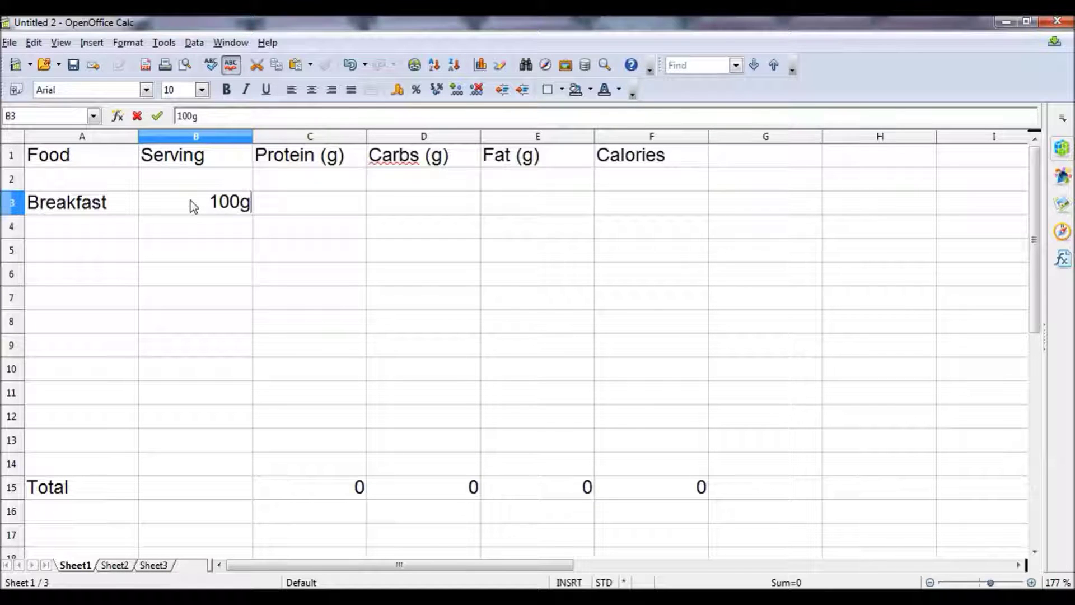
click(309, 201)
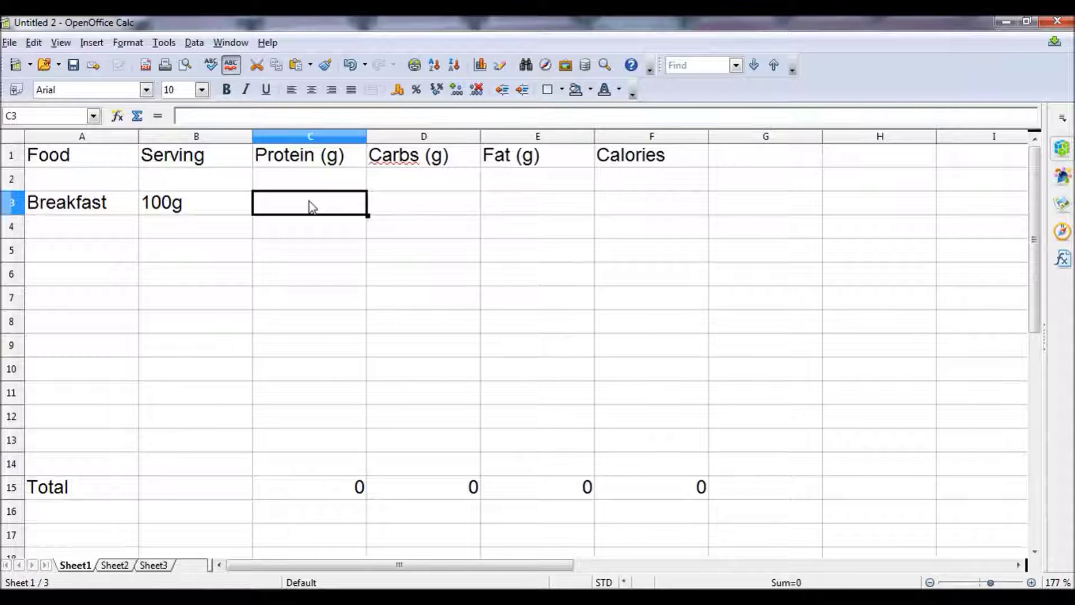
text(11)
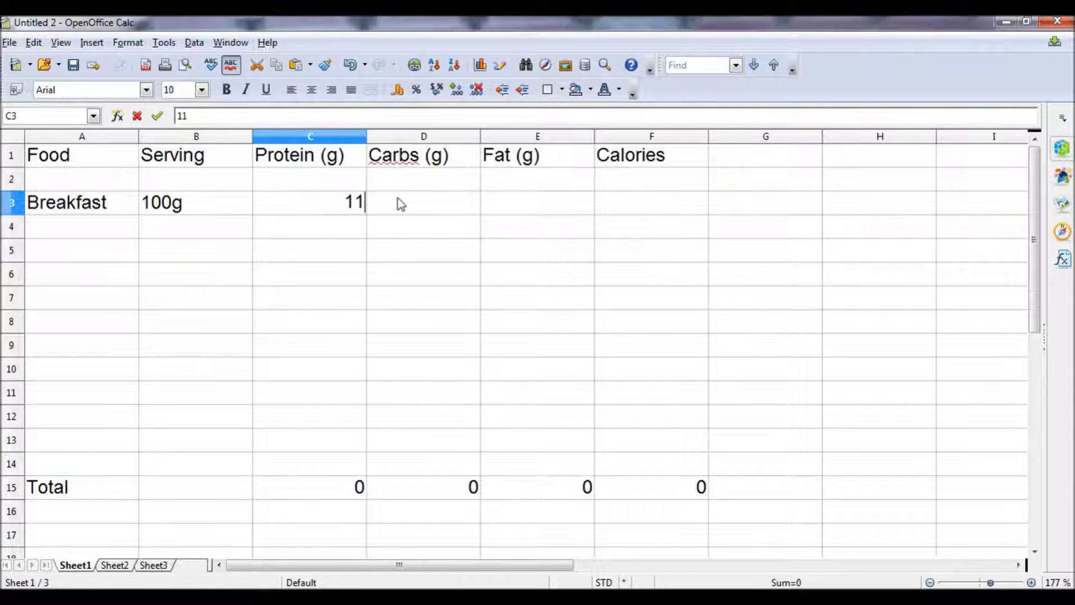
click(436, 200)
text(70)
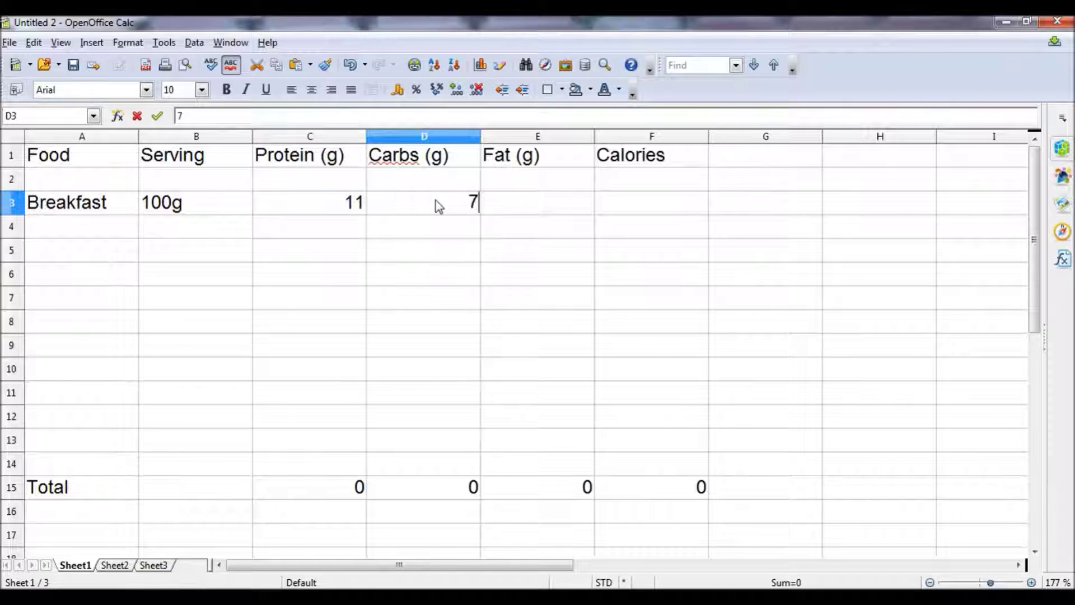
click(509, 204)
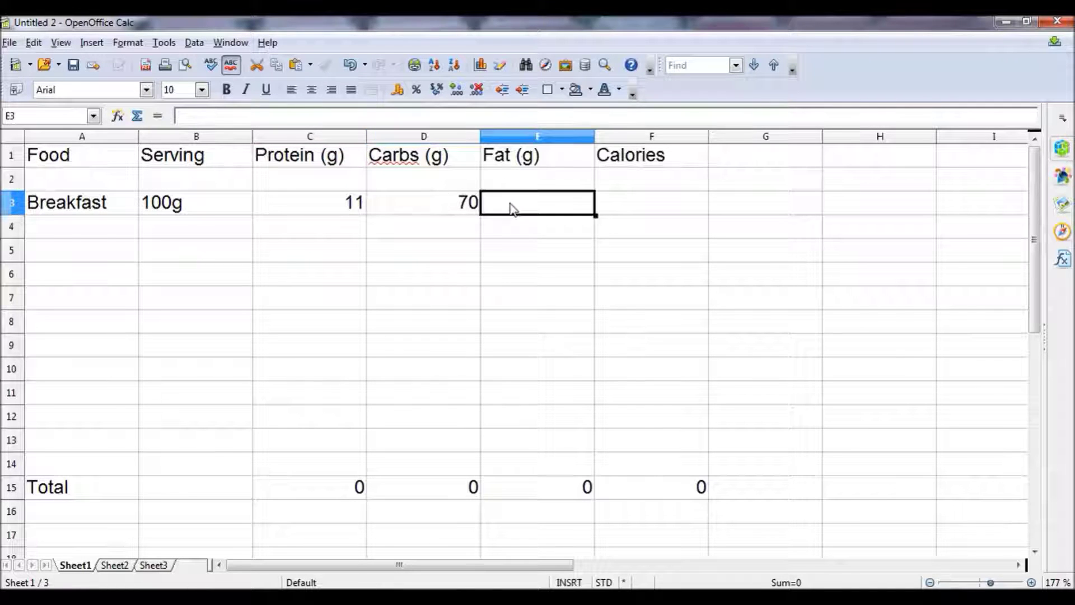
text(5)
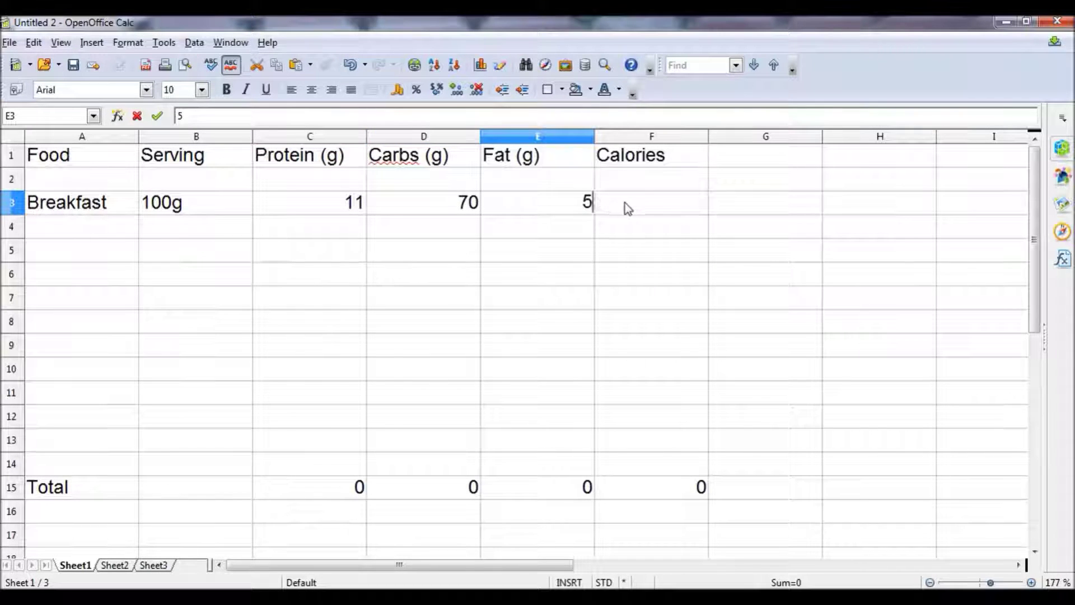
click(627, 206)
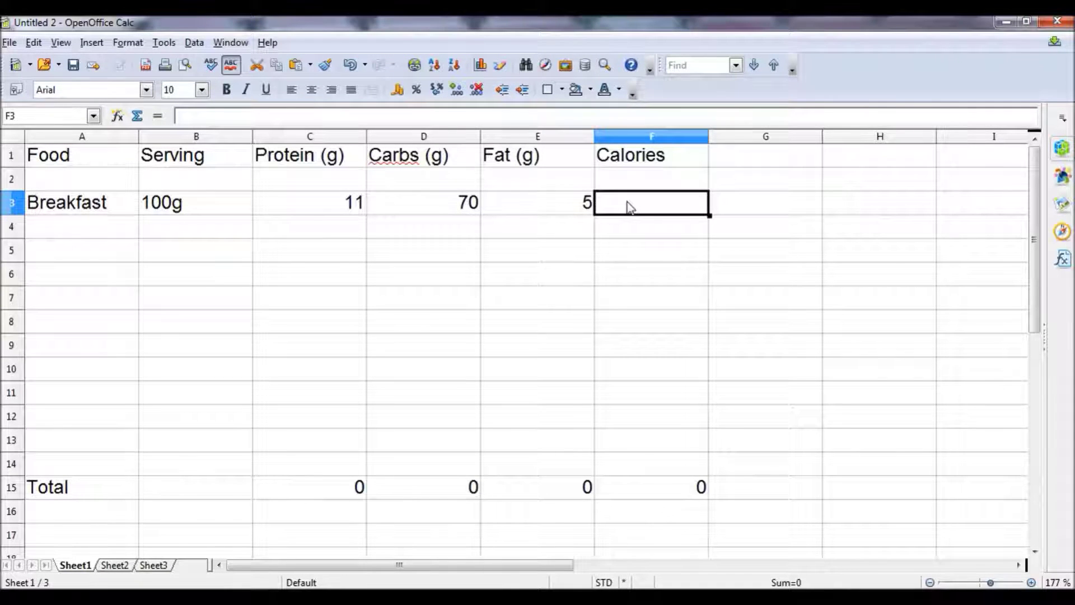
Step: Enter =4*C3+4*D3+9*E3 in F3 so Breakfast shows 369 calories
double_click(644, 204)
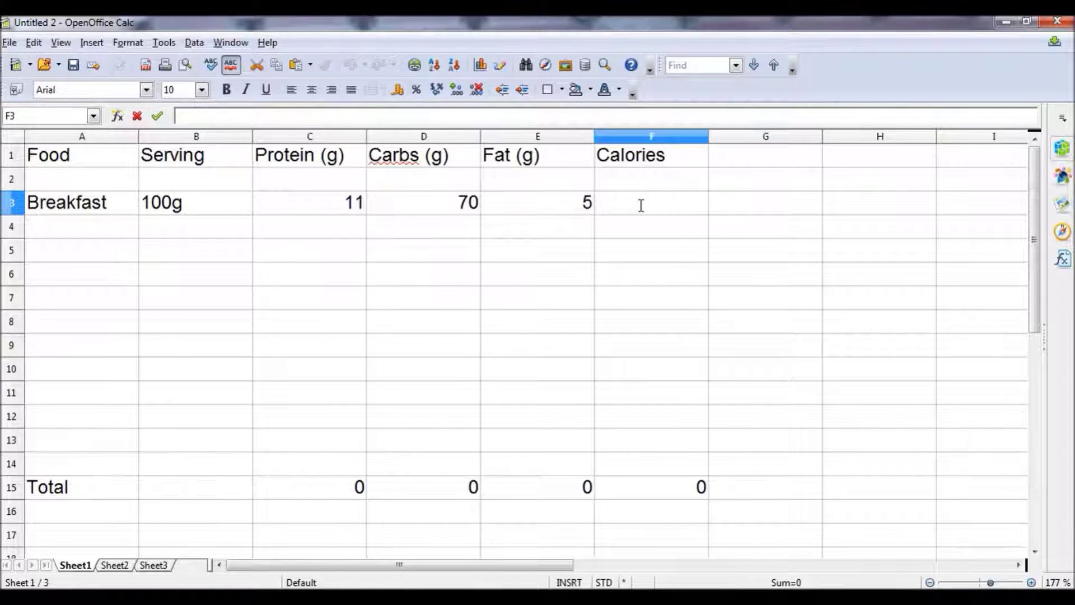
text(=)
text(4)
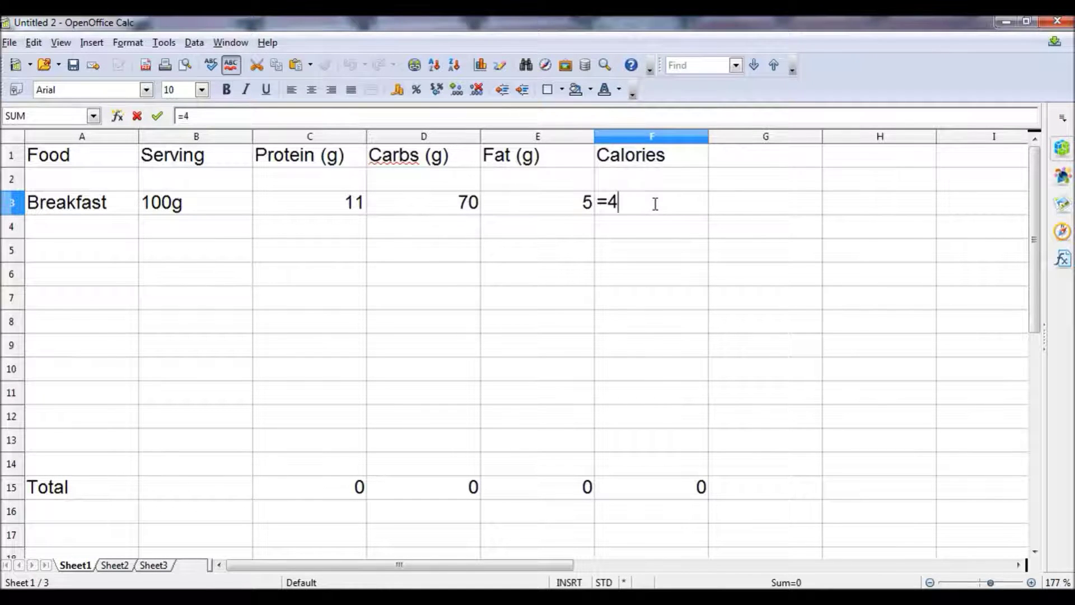
text(*)
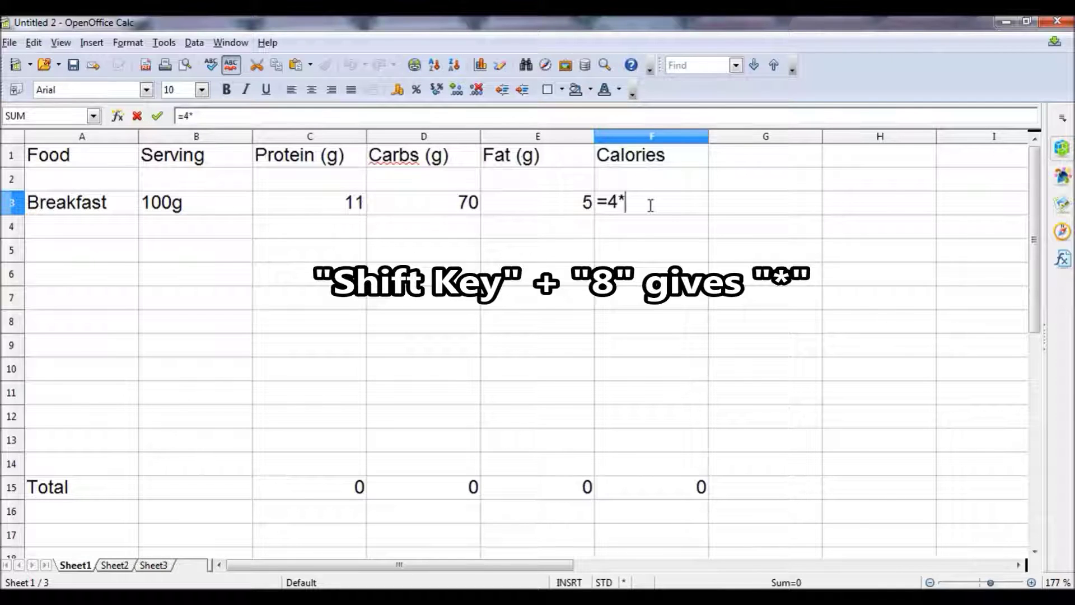
click(323, 209)
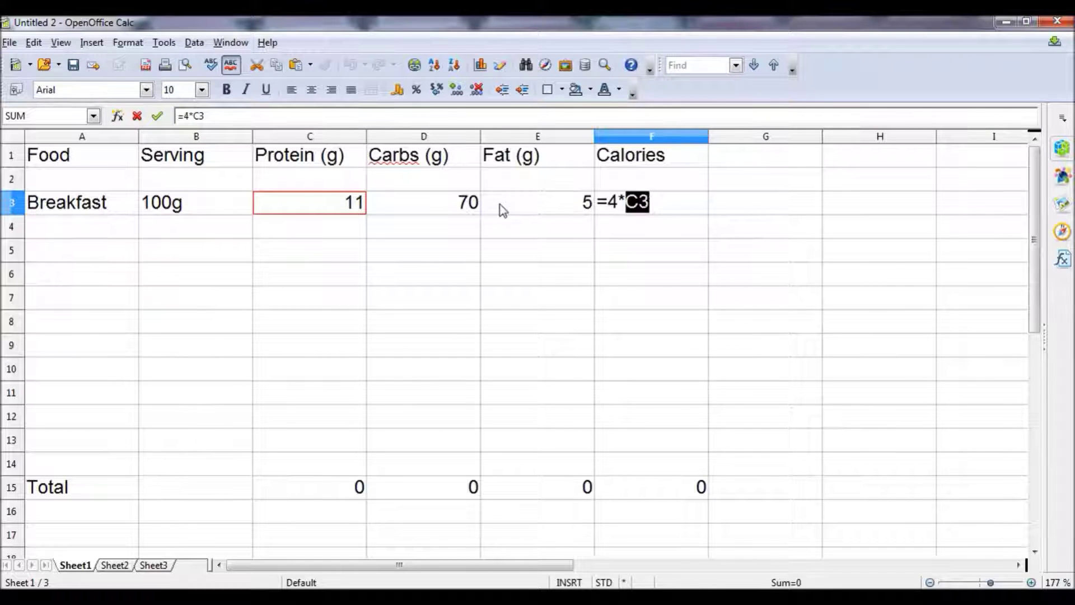
text(+)
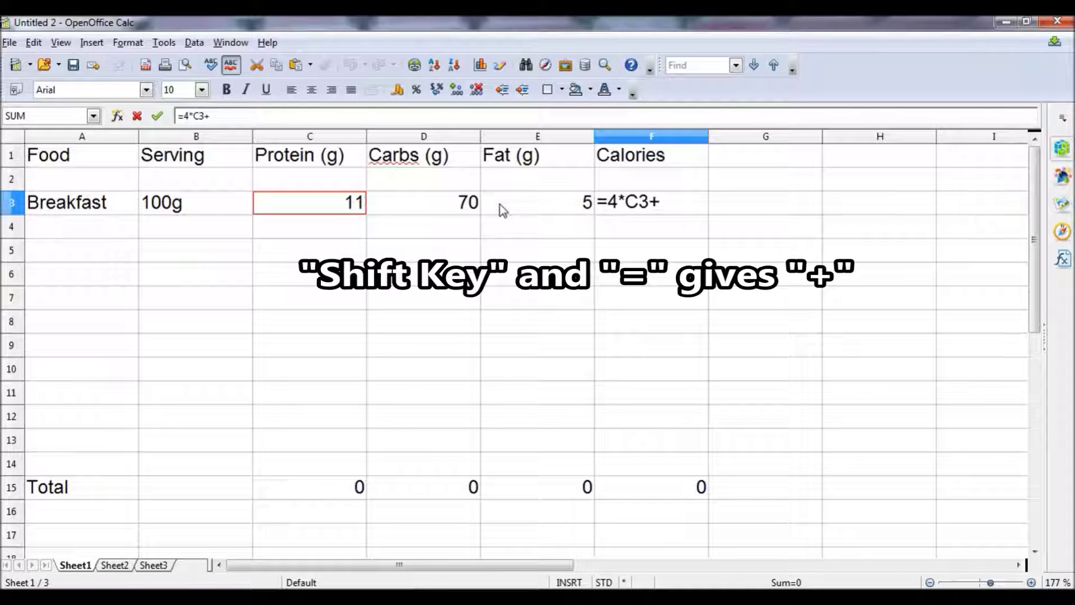
text(4)
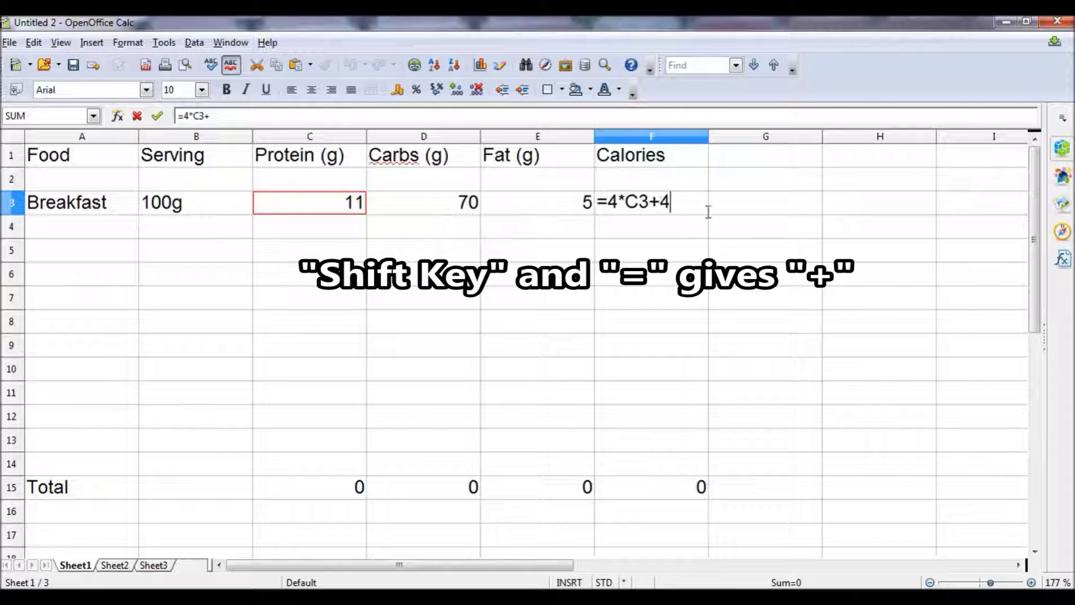
text(*)
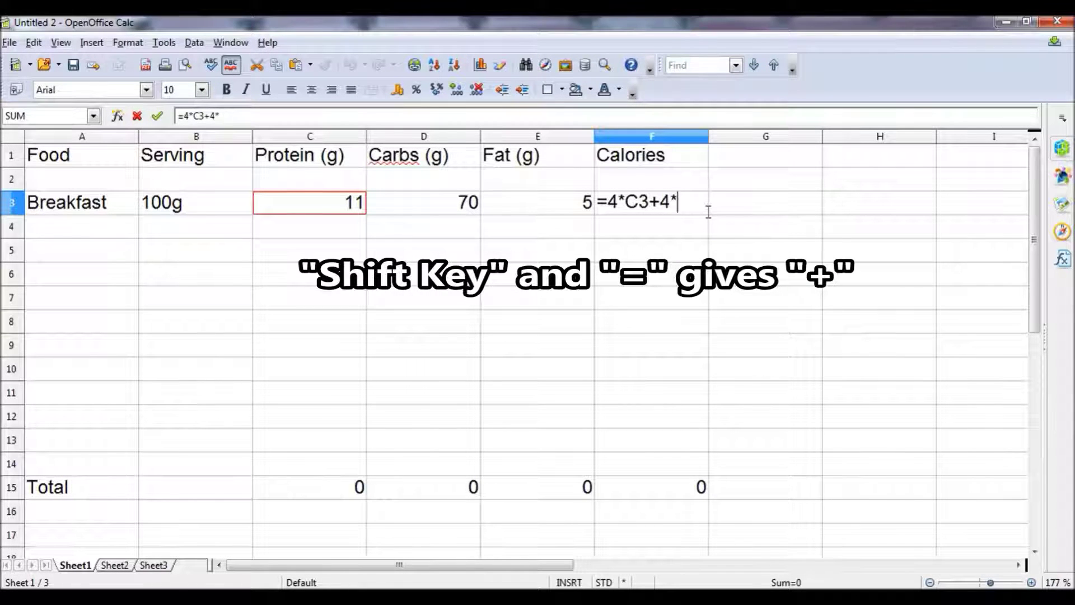
click(447, 208)
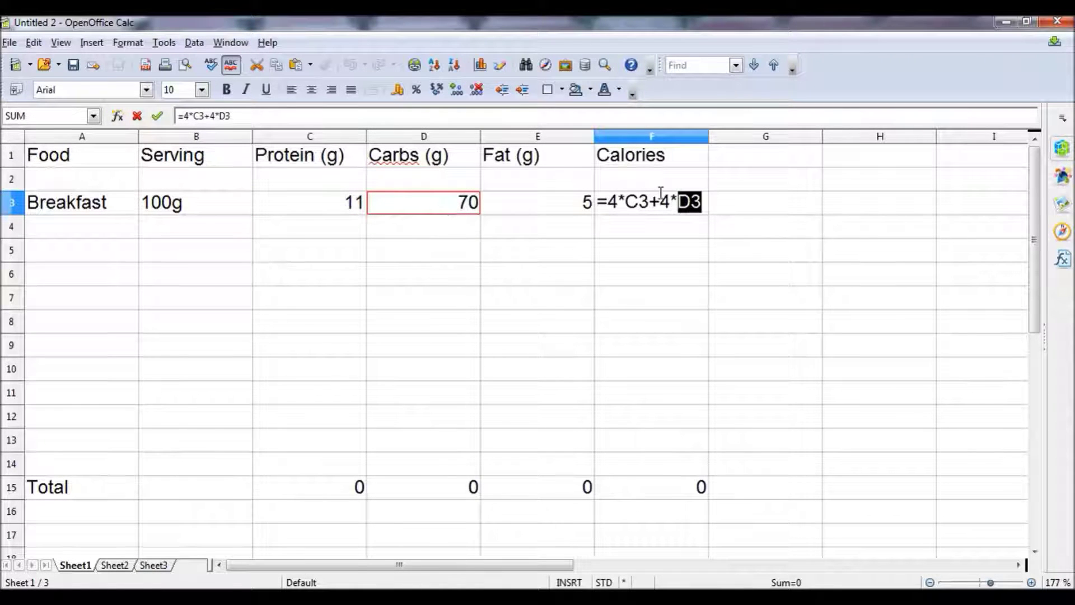
text(+)
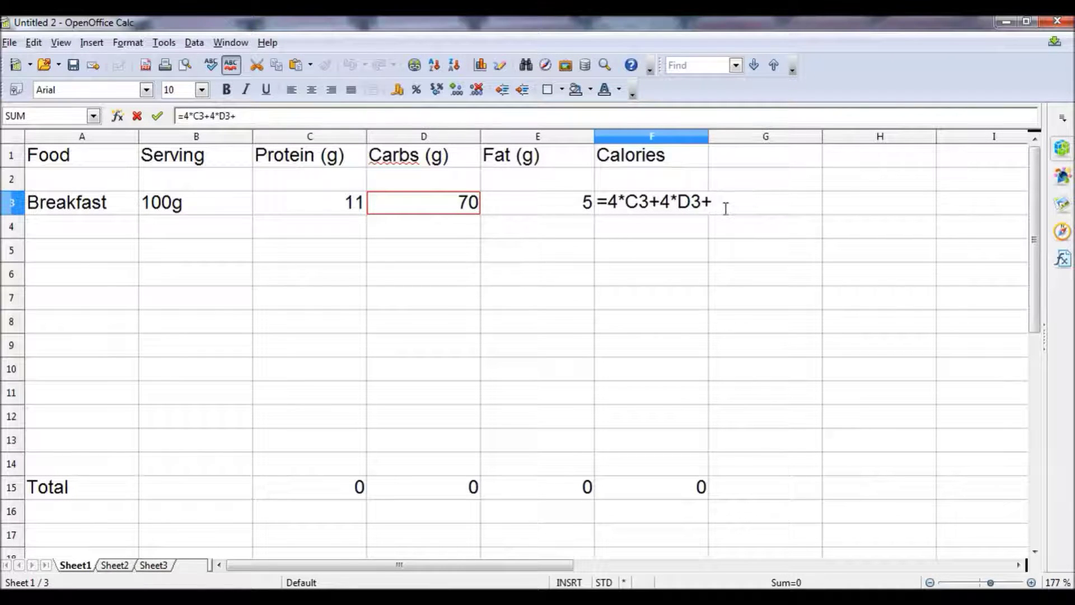
text(9*)
click(525, 200)
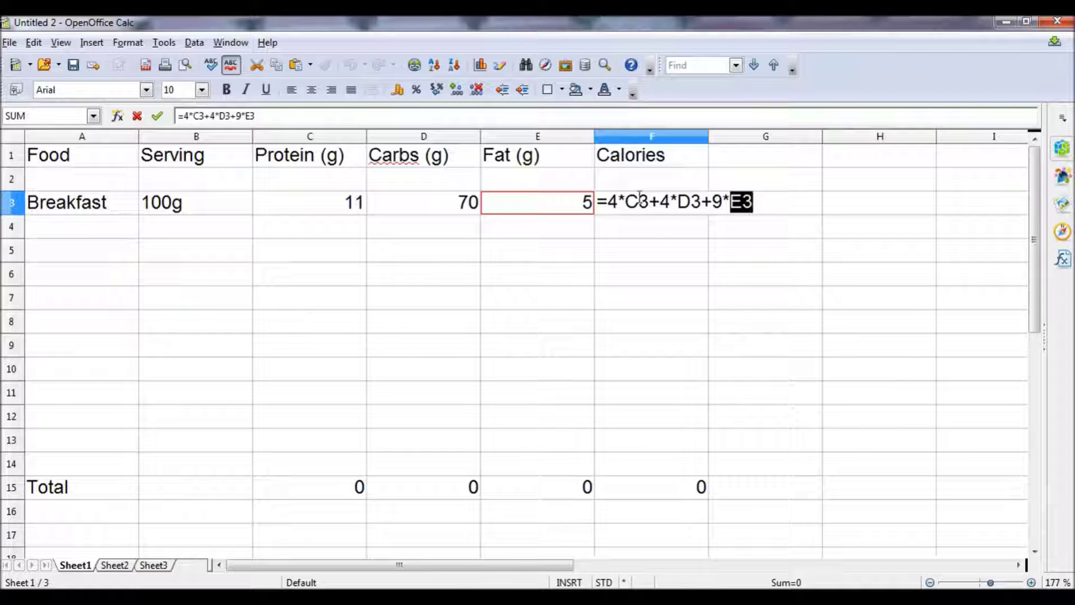
key(Return)
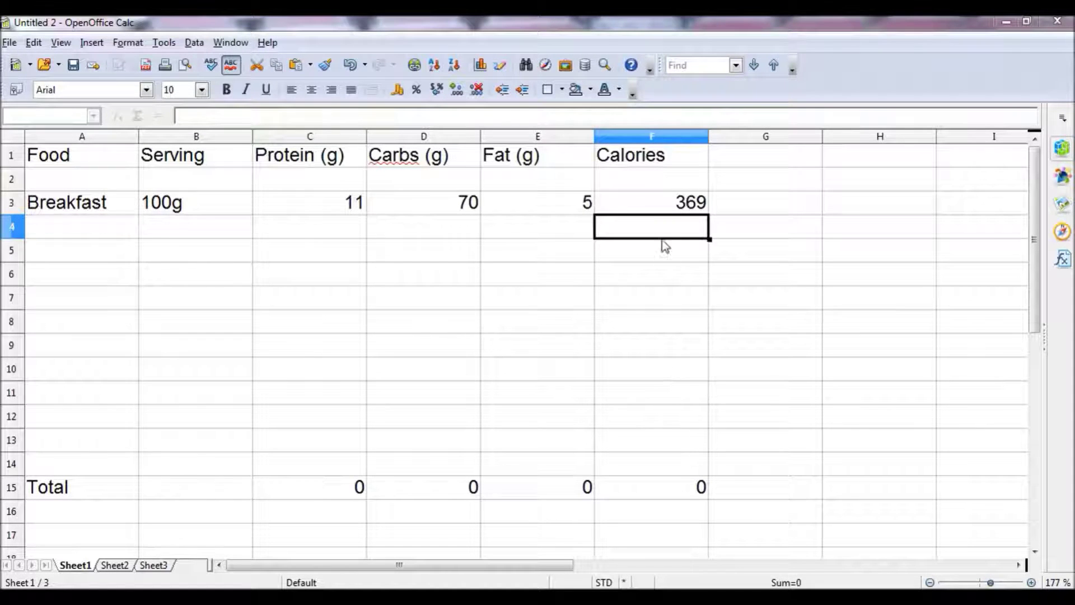
Step: Fill the F3 calories formula down through F13
click(661, 208)
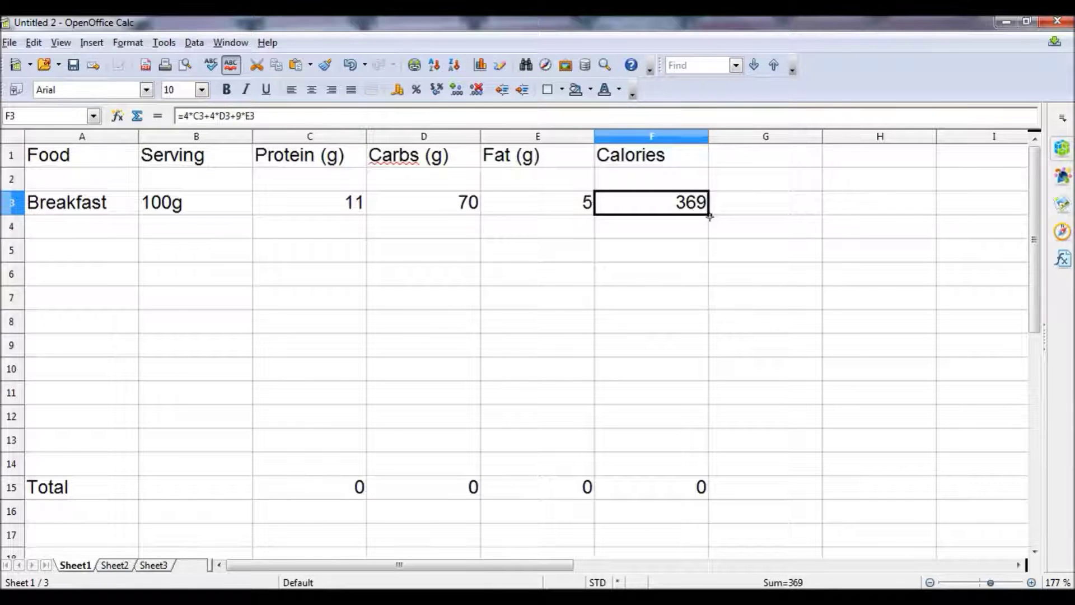
drag(709, 217, 695, 454)
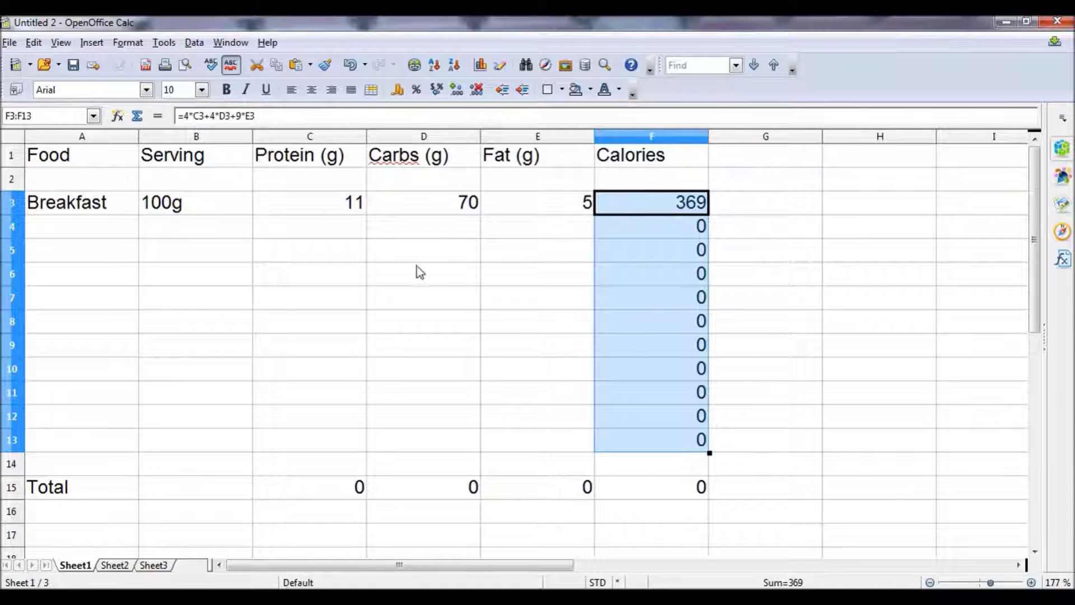
click(341, 232)
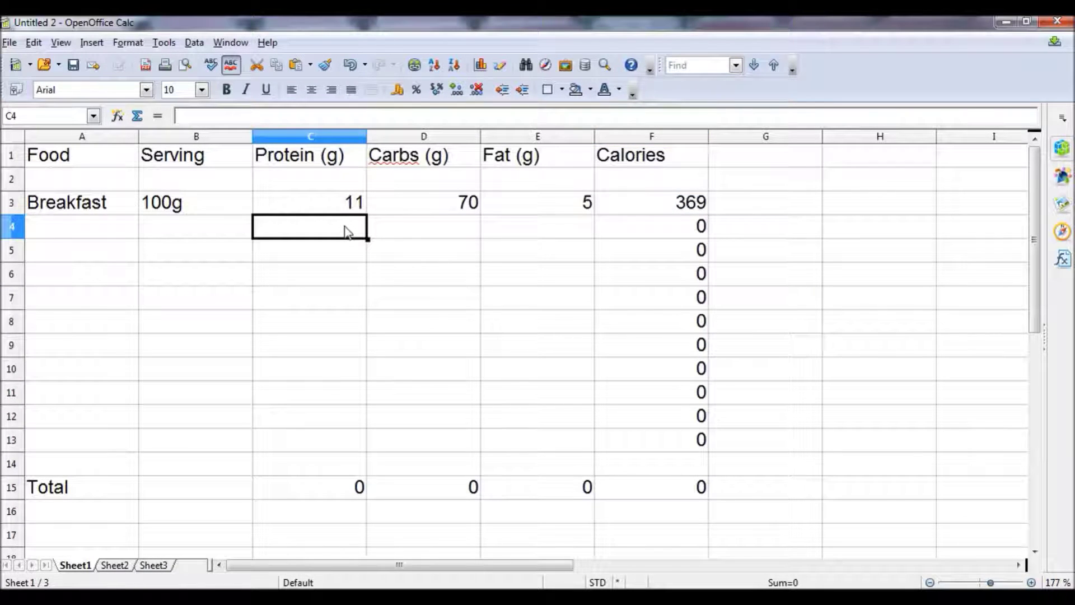
text(1)
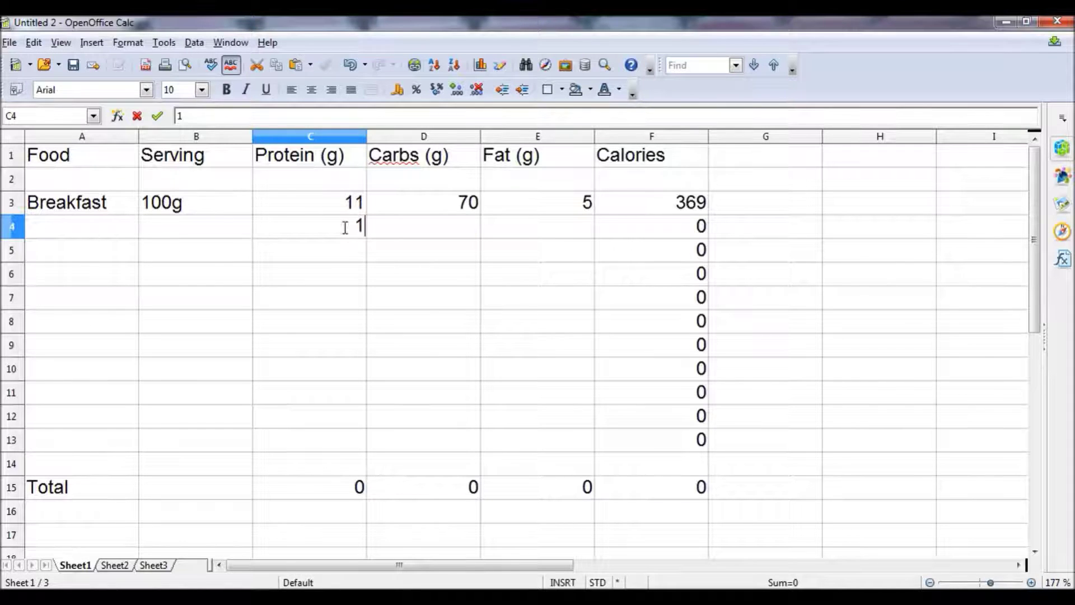
key(Return)
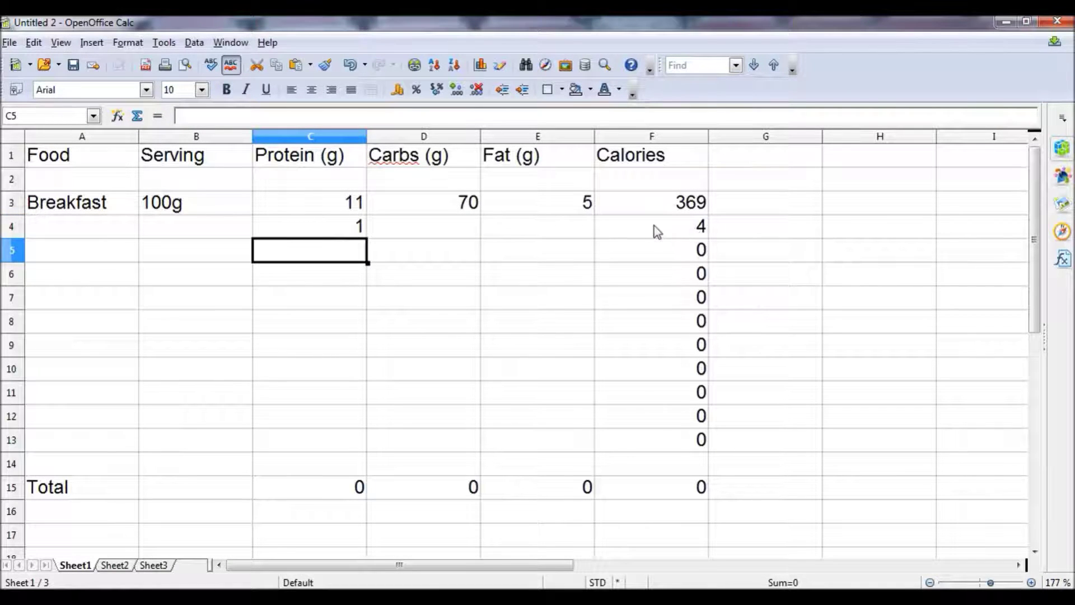
click(428, 257)
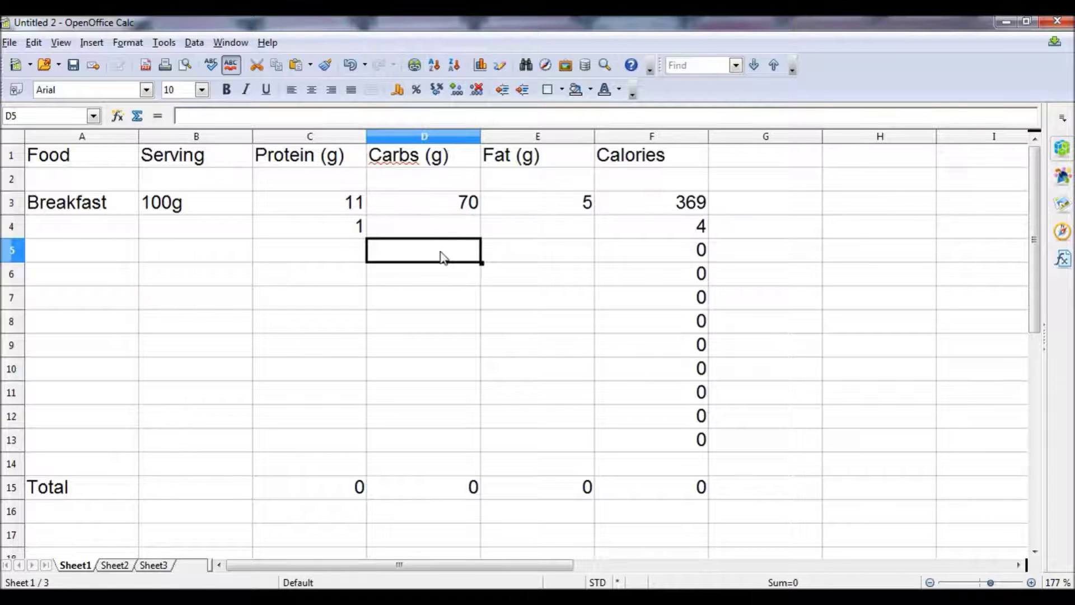
text(1)
key(Return)
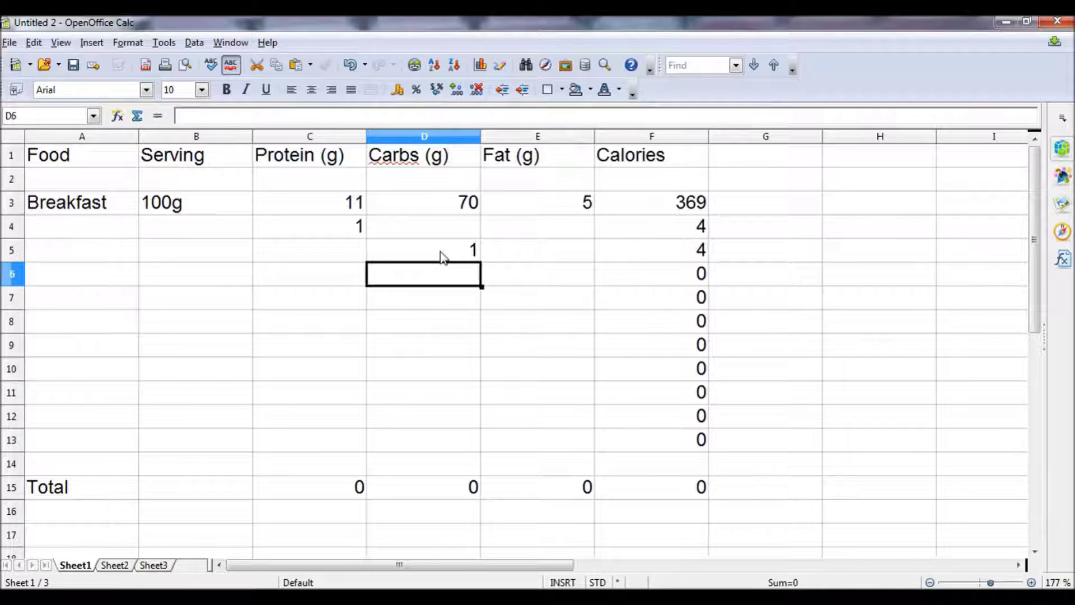
click(542, 274)
text(1)
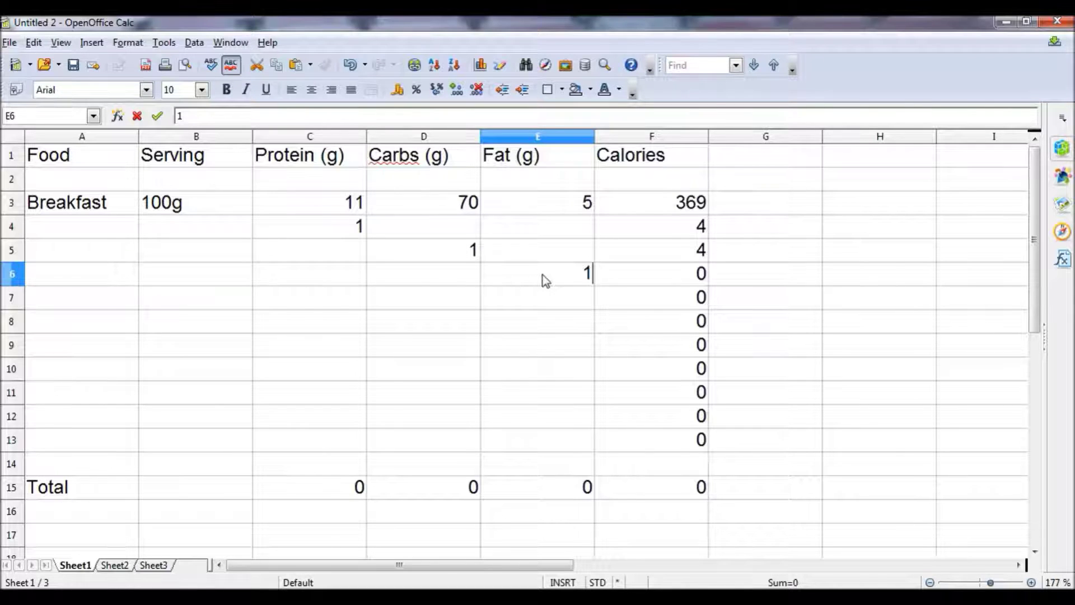
key(Return)
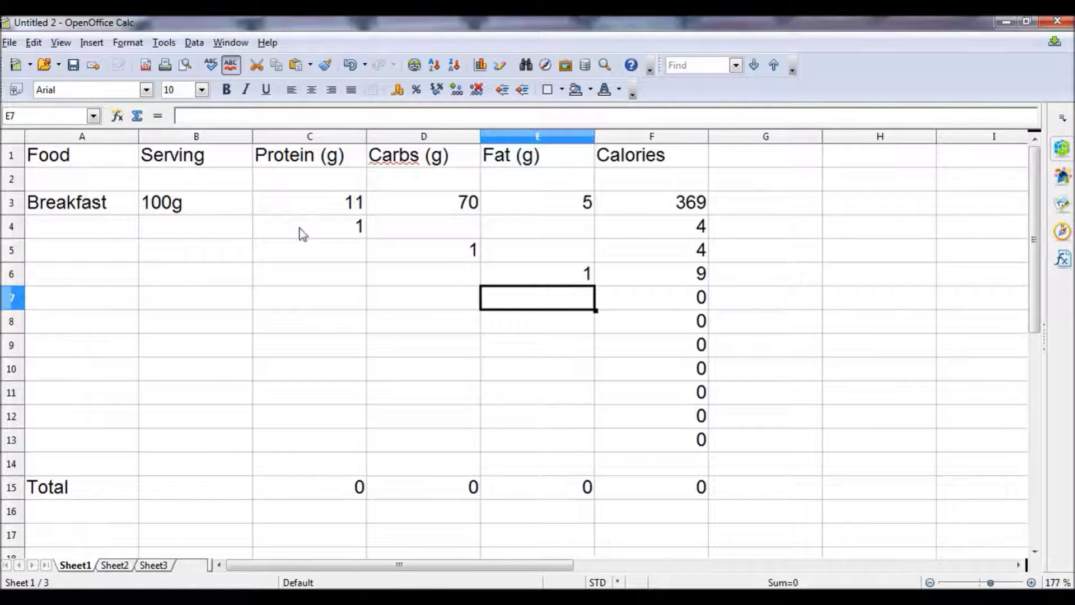
drag(300, 228, 562, 279)
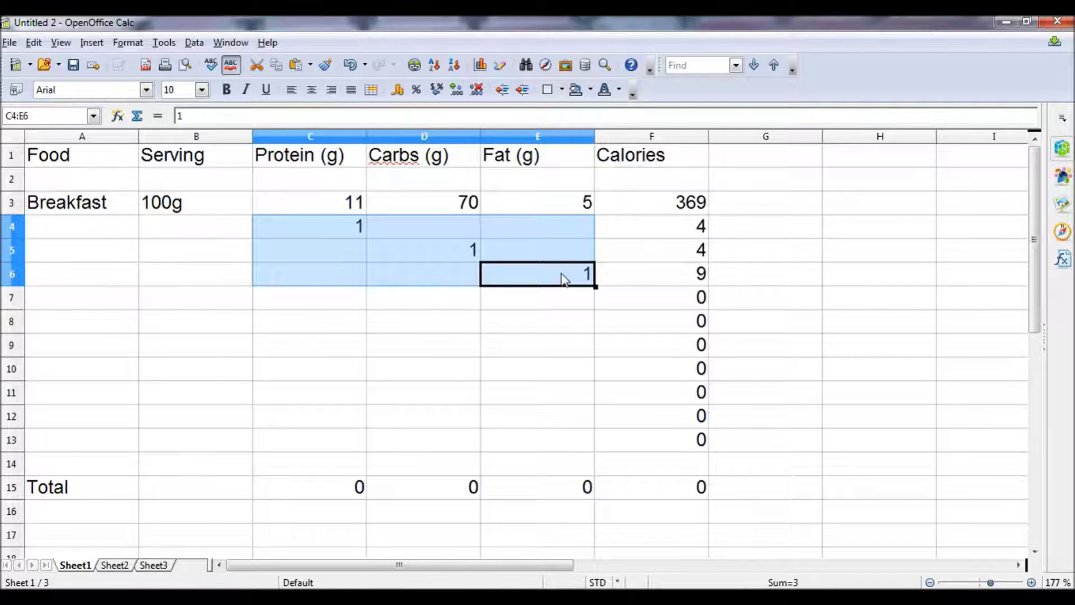
key(Delete)
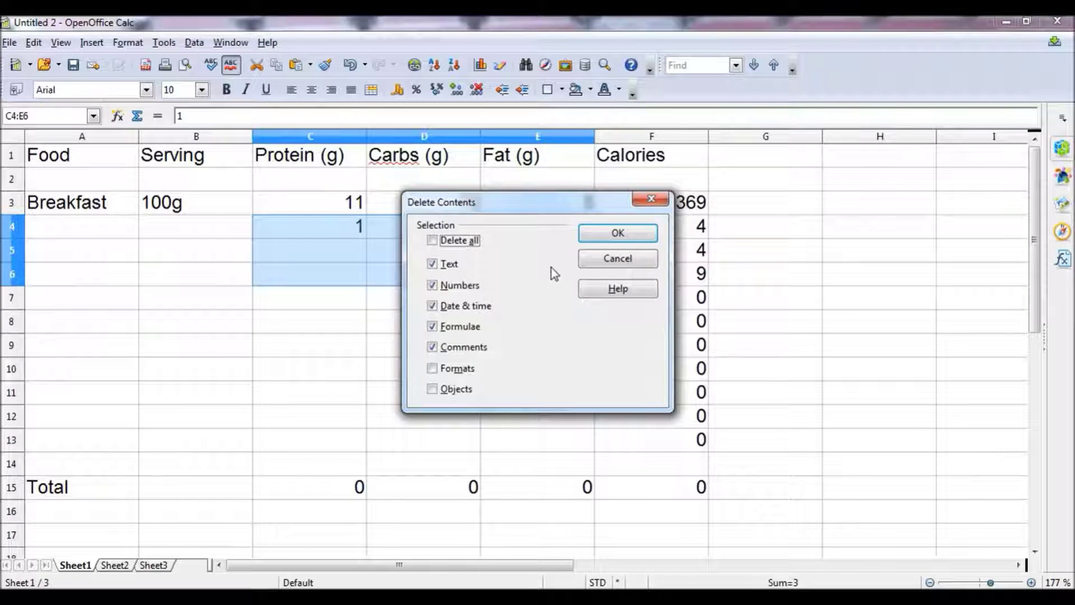
click(618, 234)
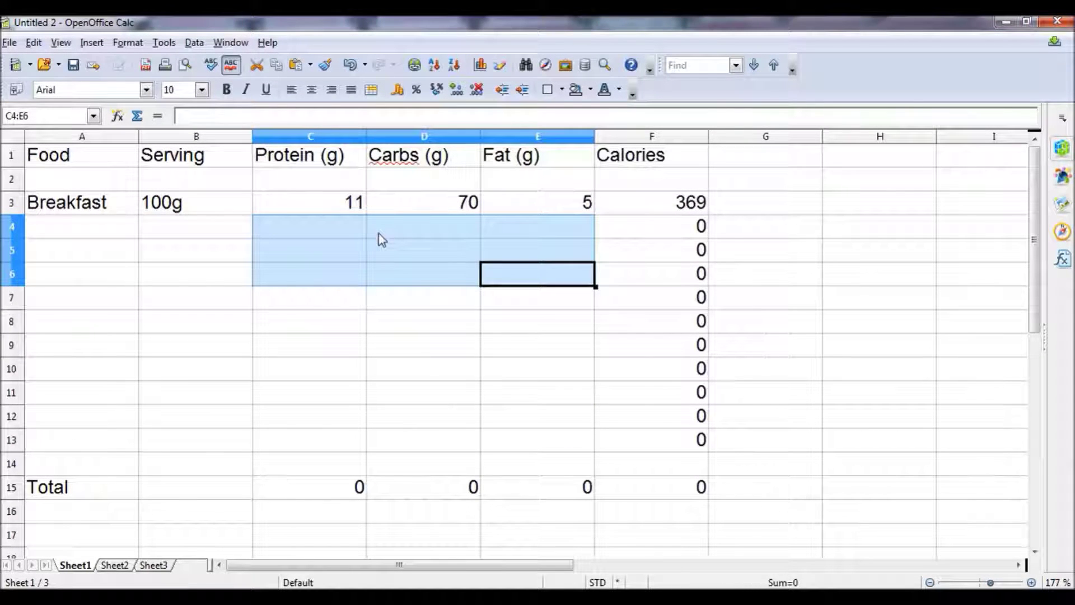
click(84, 226)
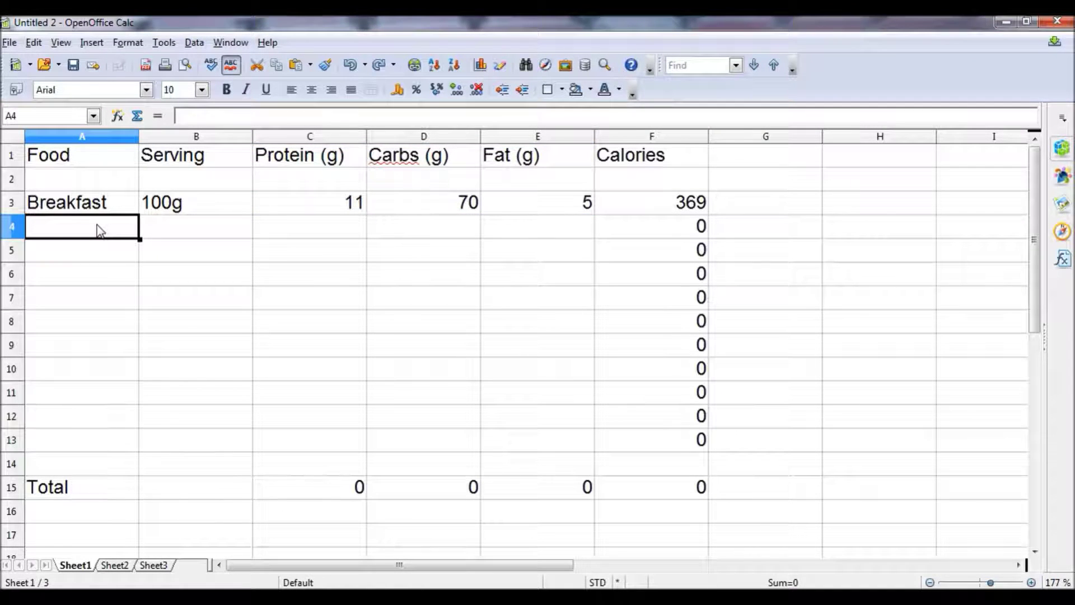
Step: Enter Lunch in row 4: 2 pieces, 25 protein, 45 carbs, 15 fat
text(Lunch)
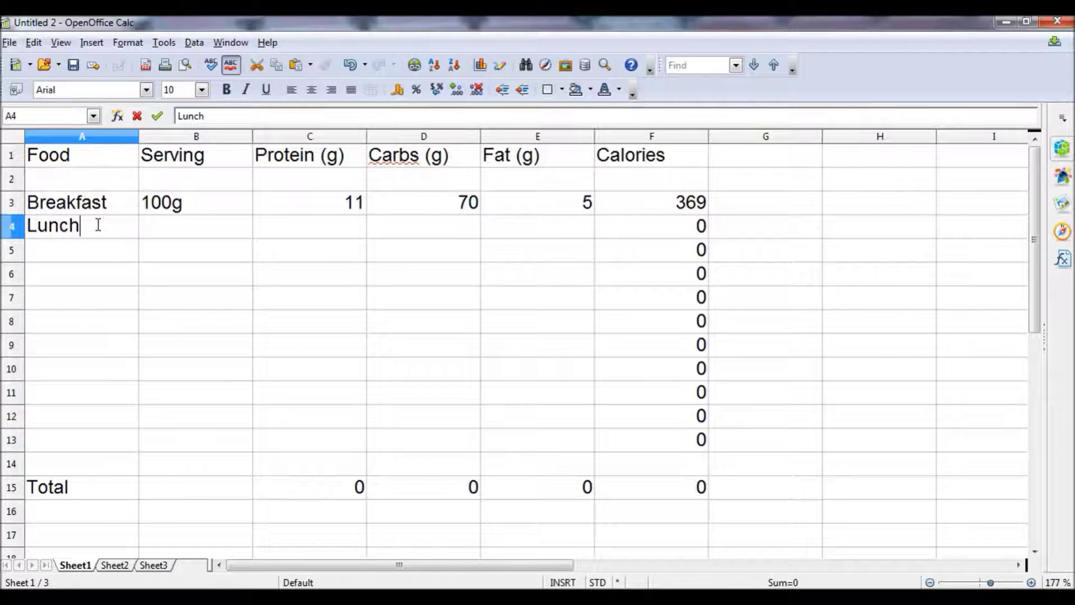
key(Tab)
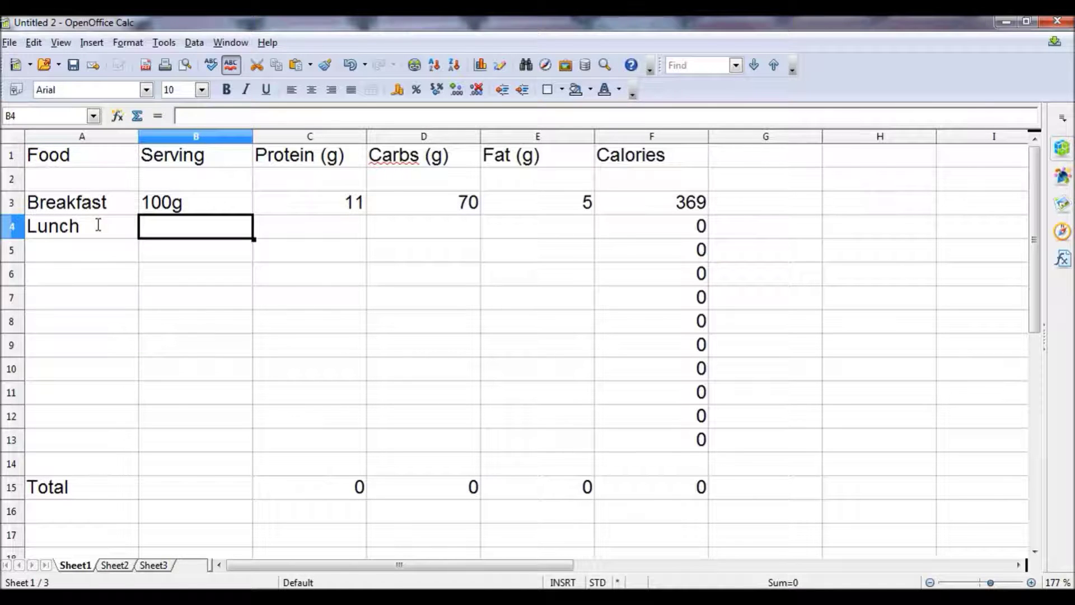
text(2 pie)
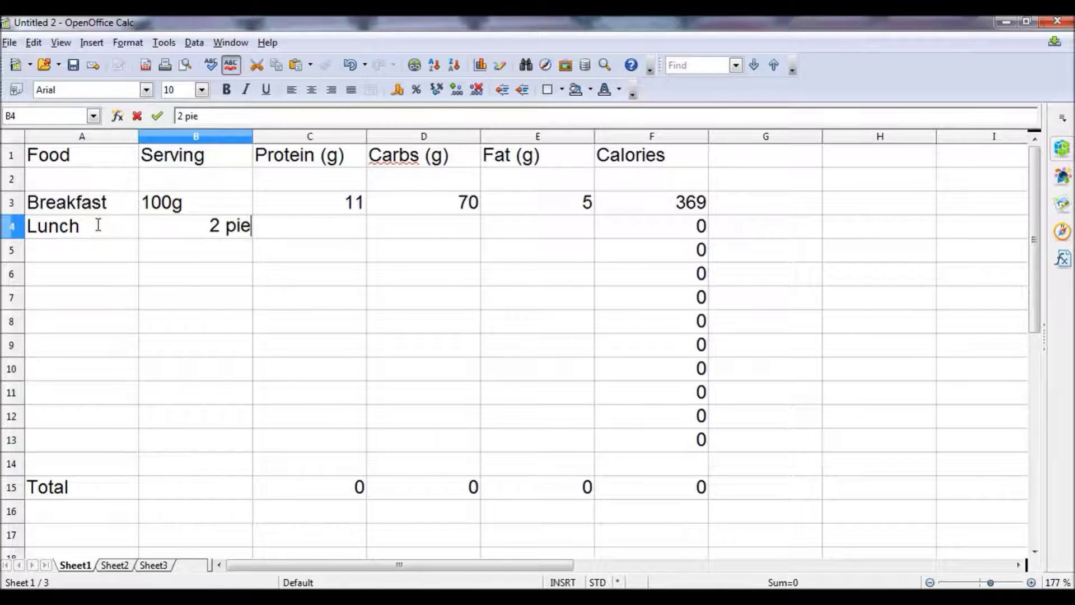
text(ces)
key(Tab)
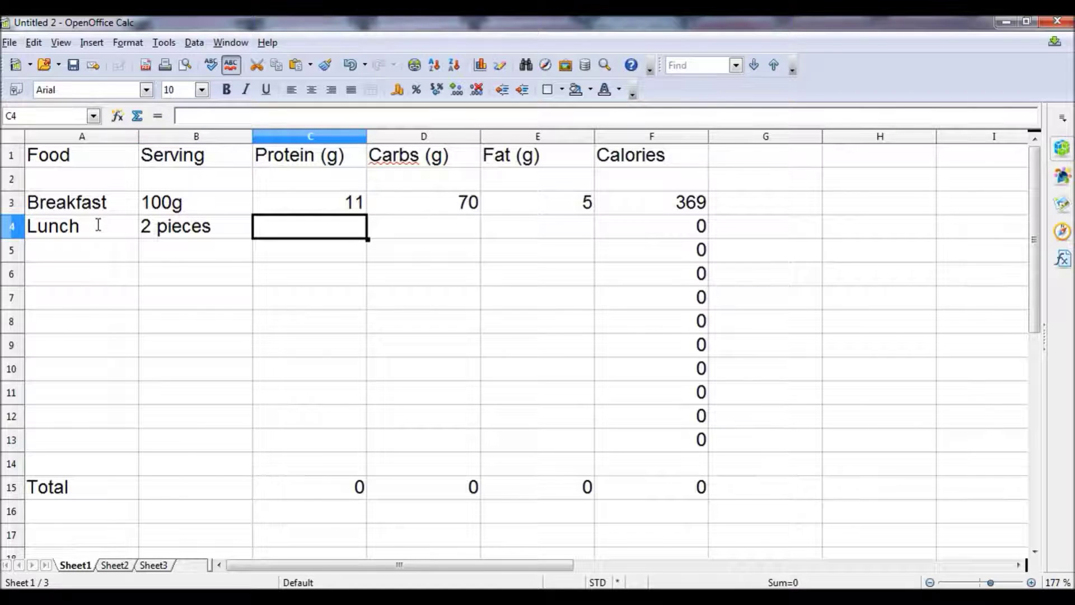
text(25)
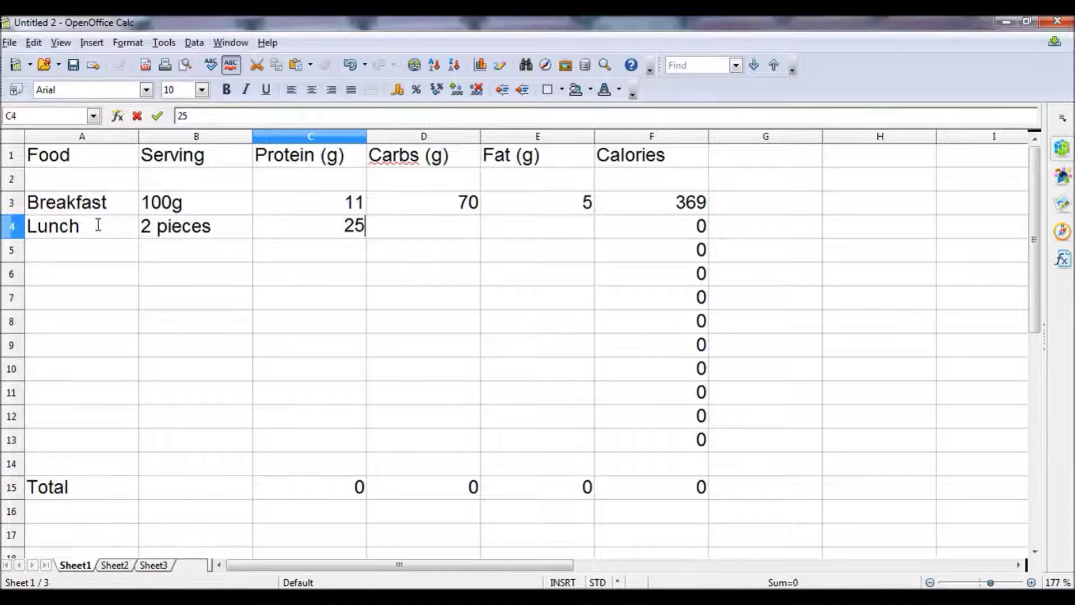
key(Tab)
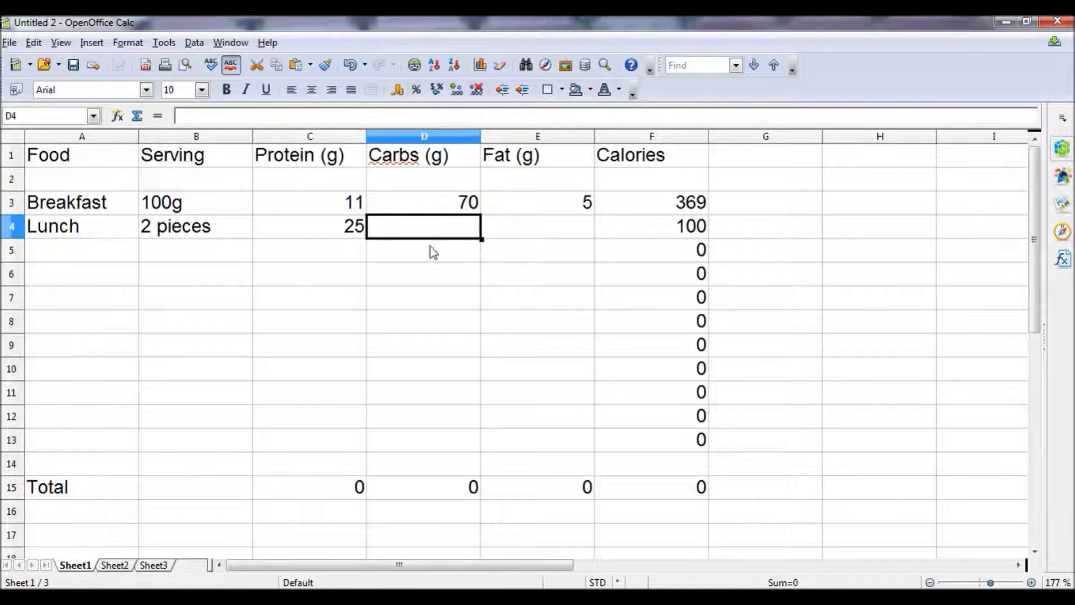
text(4)
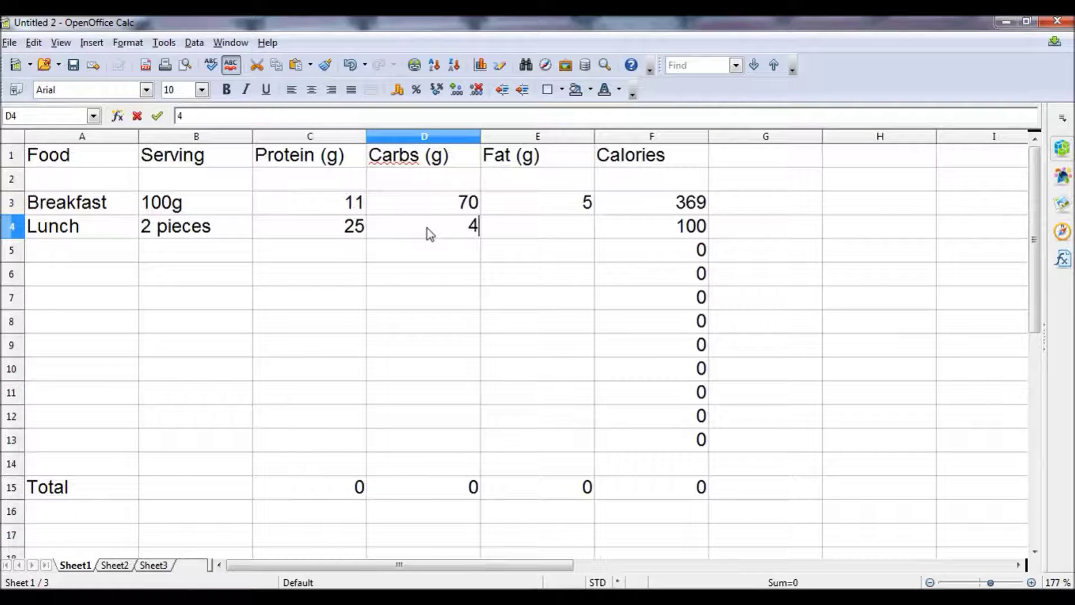
text(5)
key(Tab)
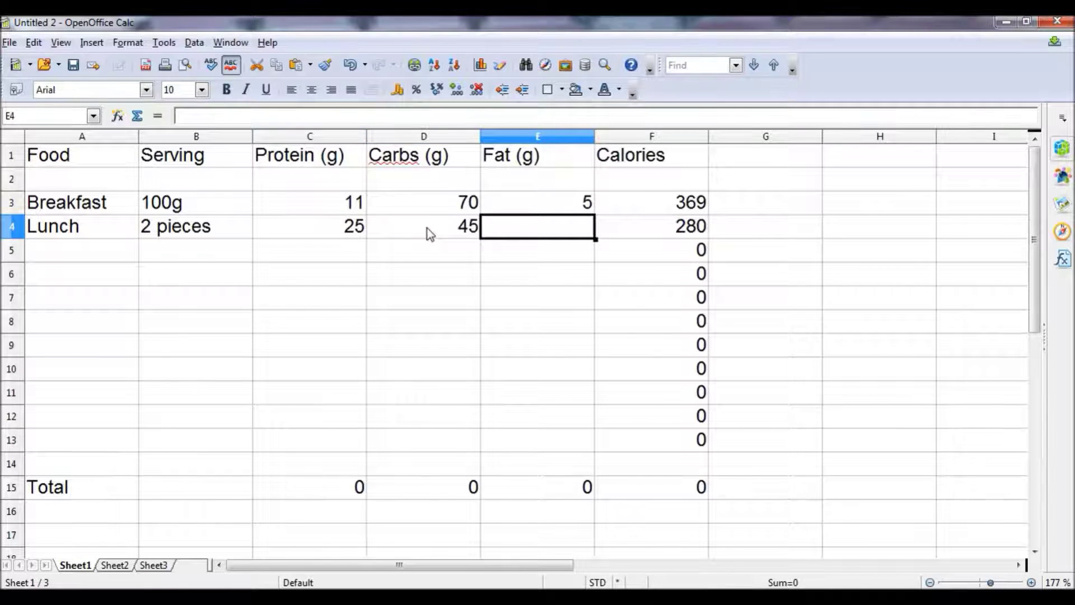
text(15)
key(Tab)
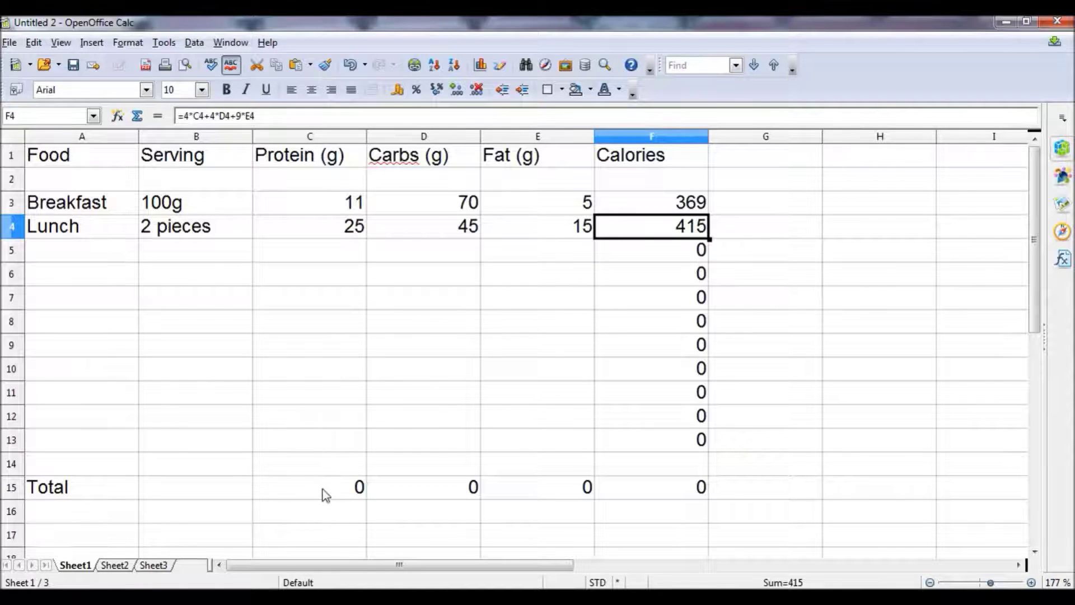
Step: Enter =sum(C3:C14) in C15 so the protein total shows 36
drag(327, 488, 637, 496)
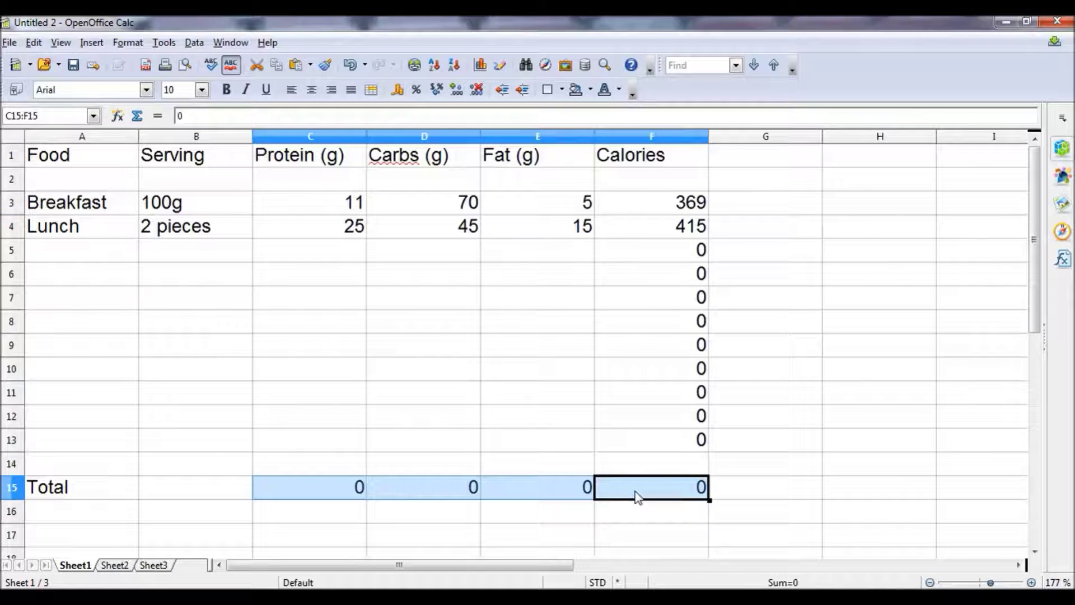
click(323, 496)
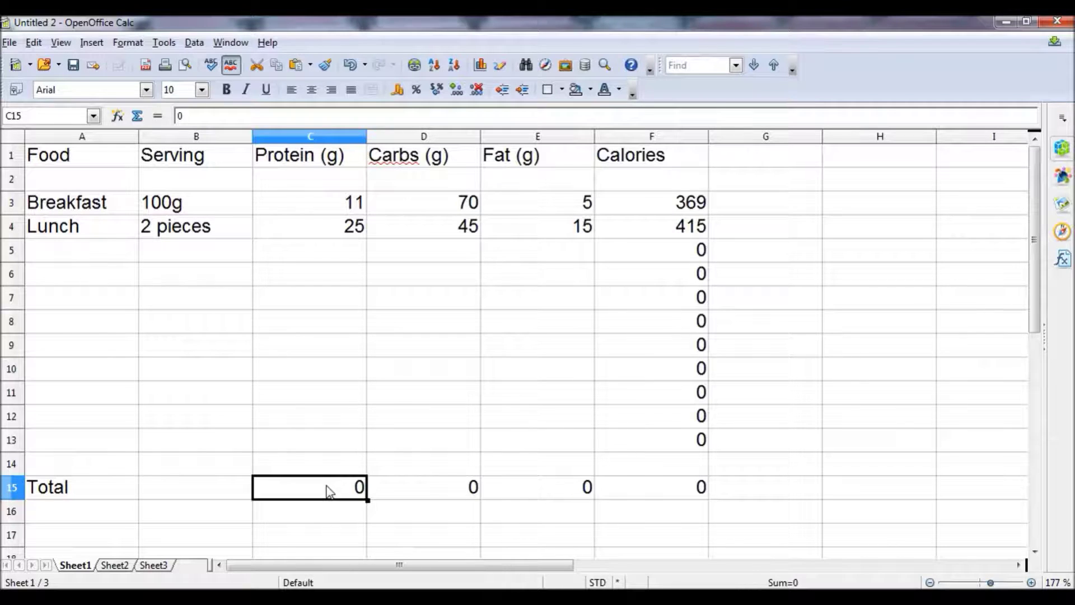
text(=)
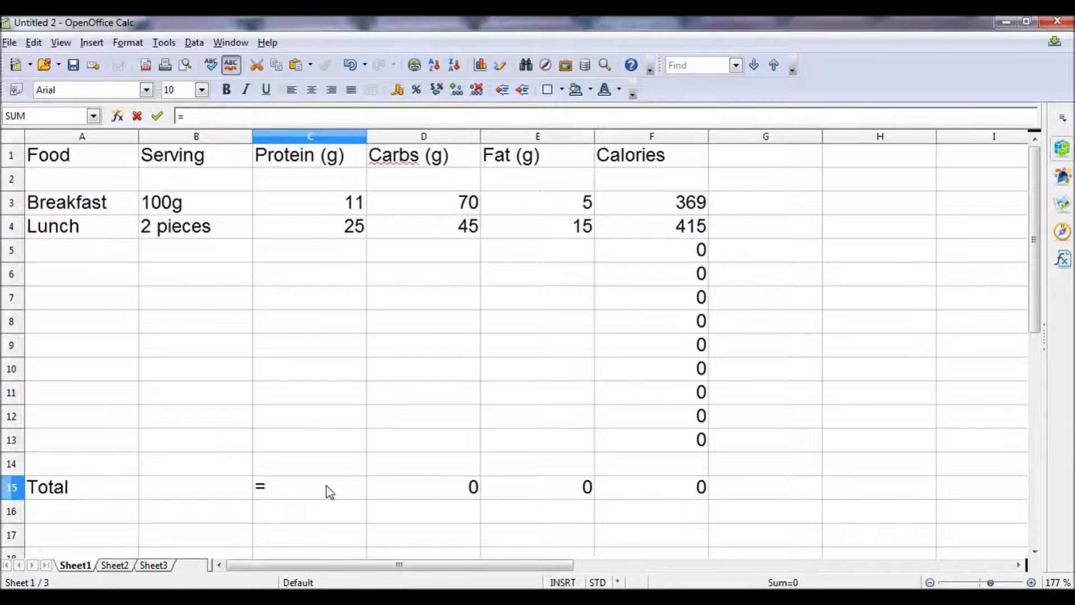
text(s)
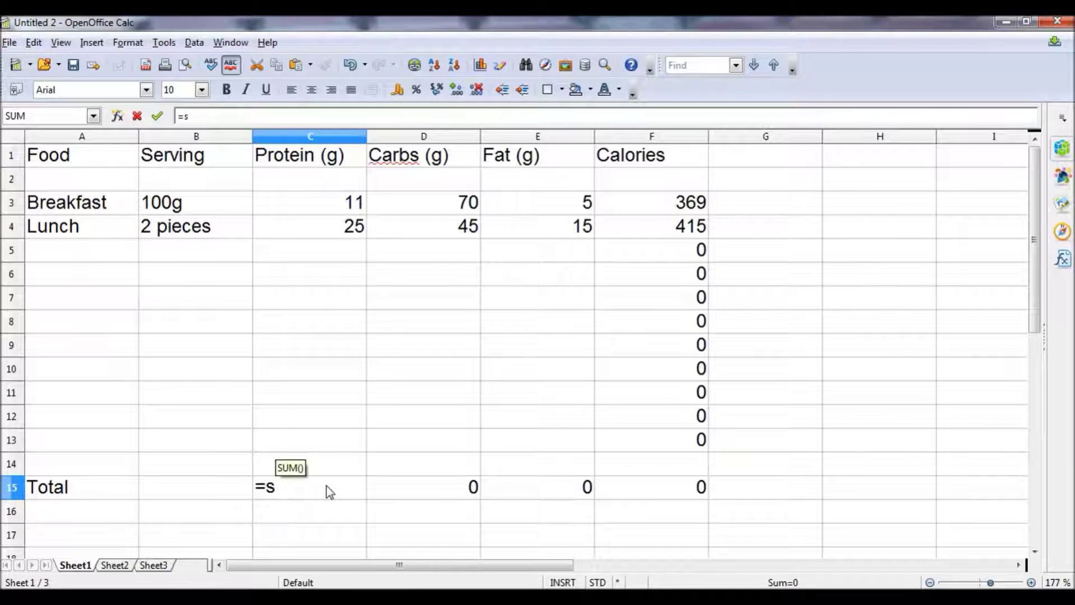
text(um)
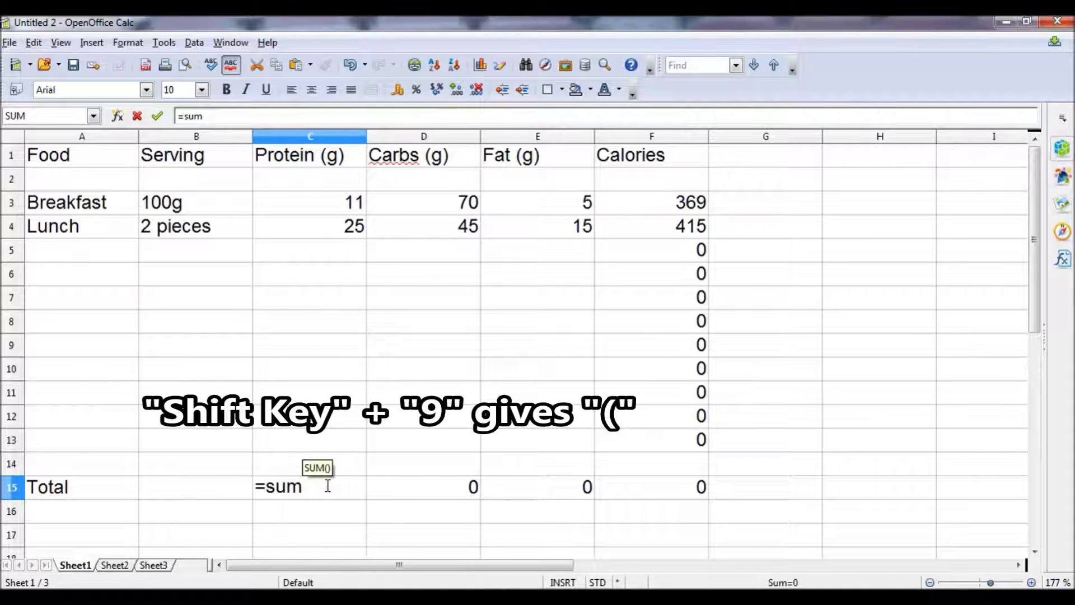
text(()
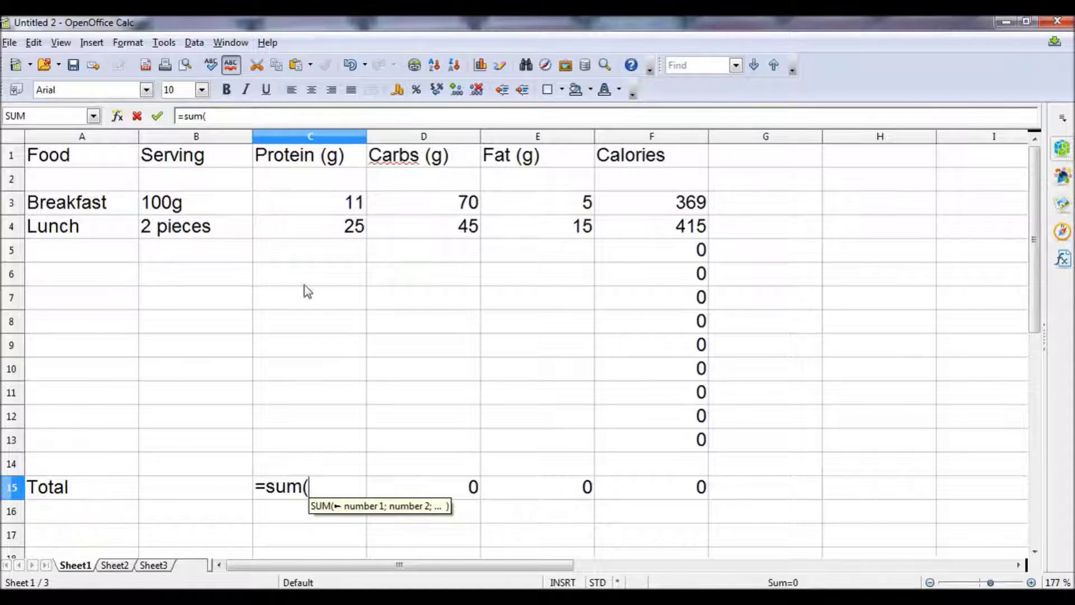
click(328, 206)
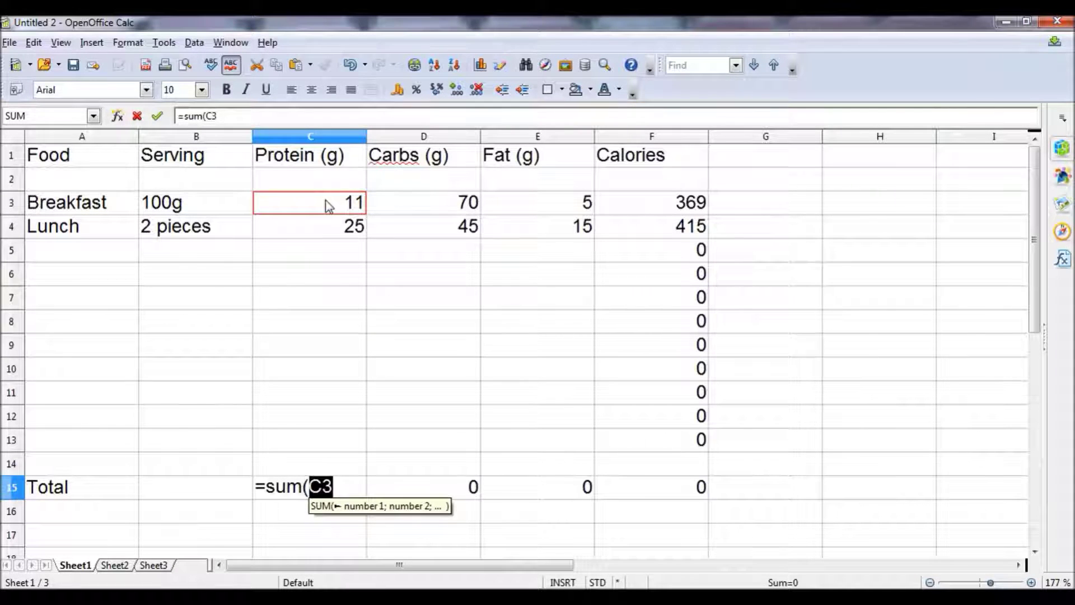
drag(324, 202, 332, 466)
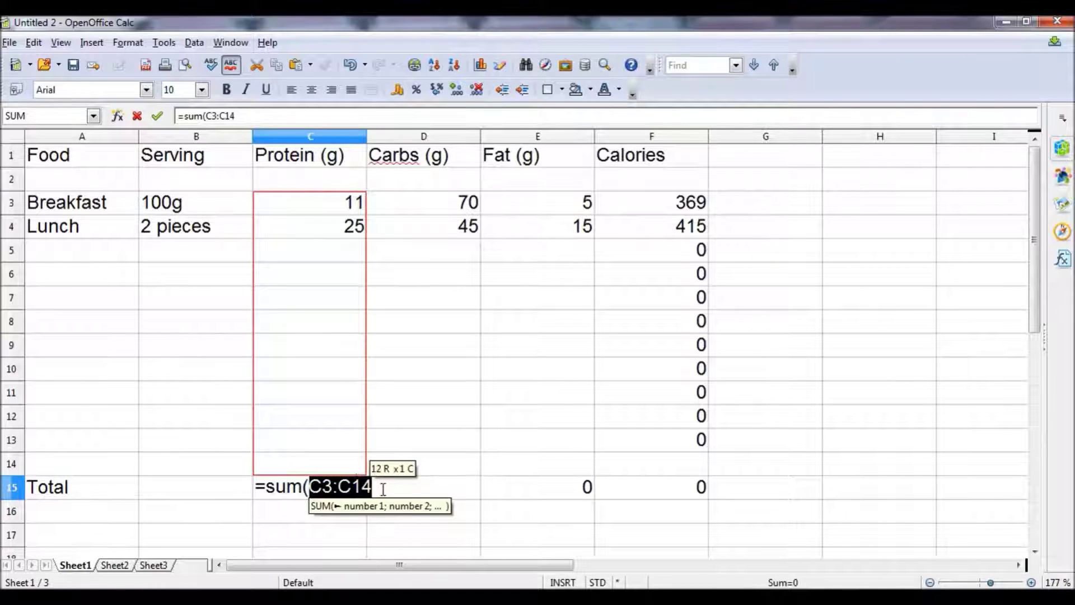
text())
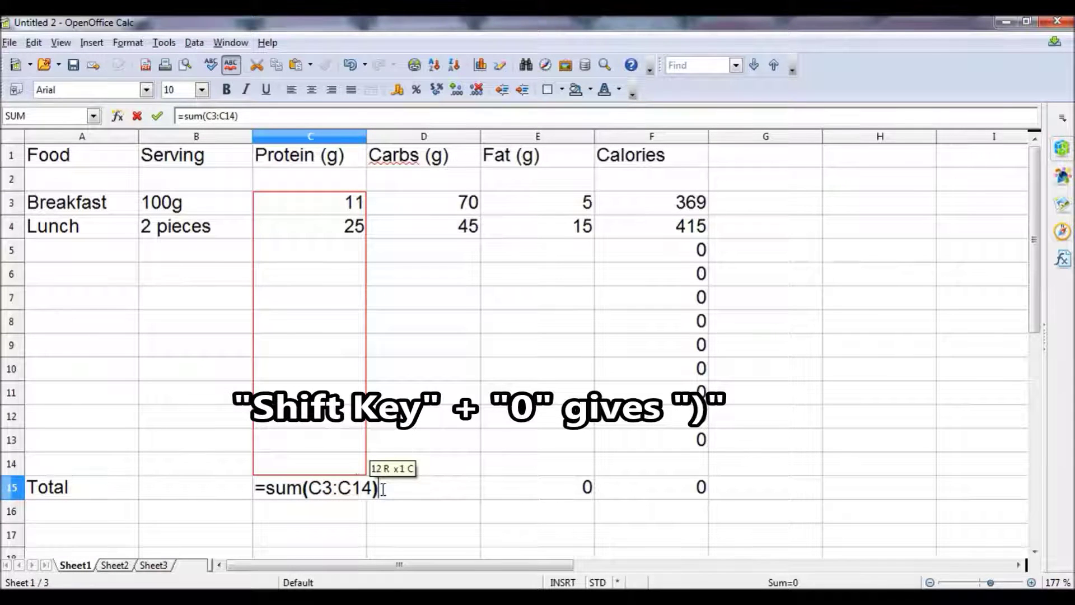
key(Return)
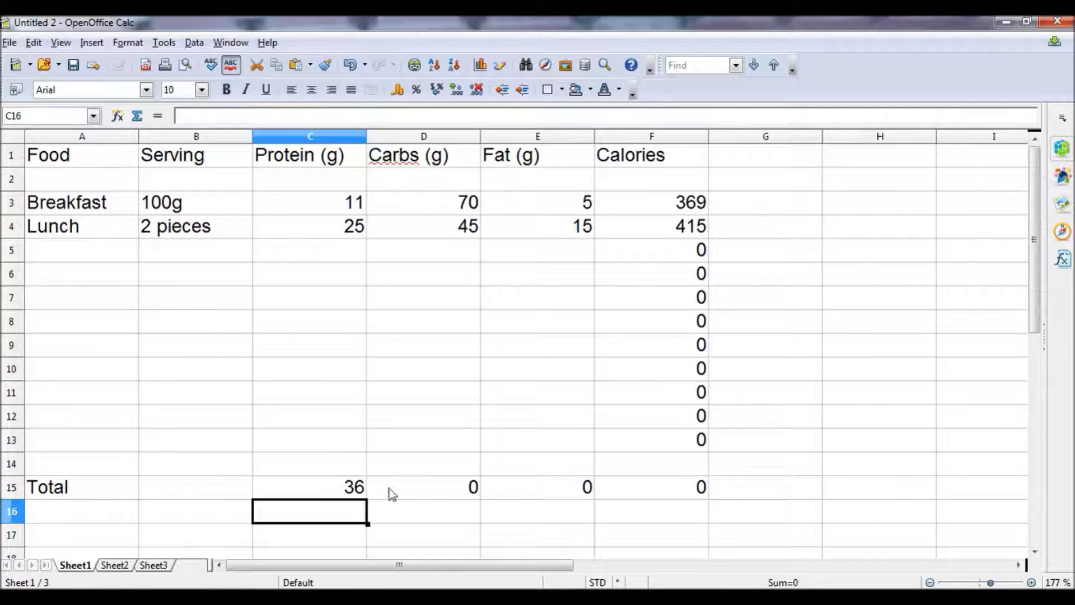
Step: Copy the C15 SUM formula across to F15, giving totals 115, 20 and 784
click(428, 485)
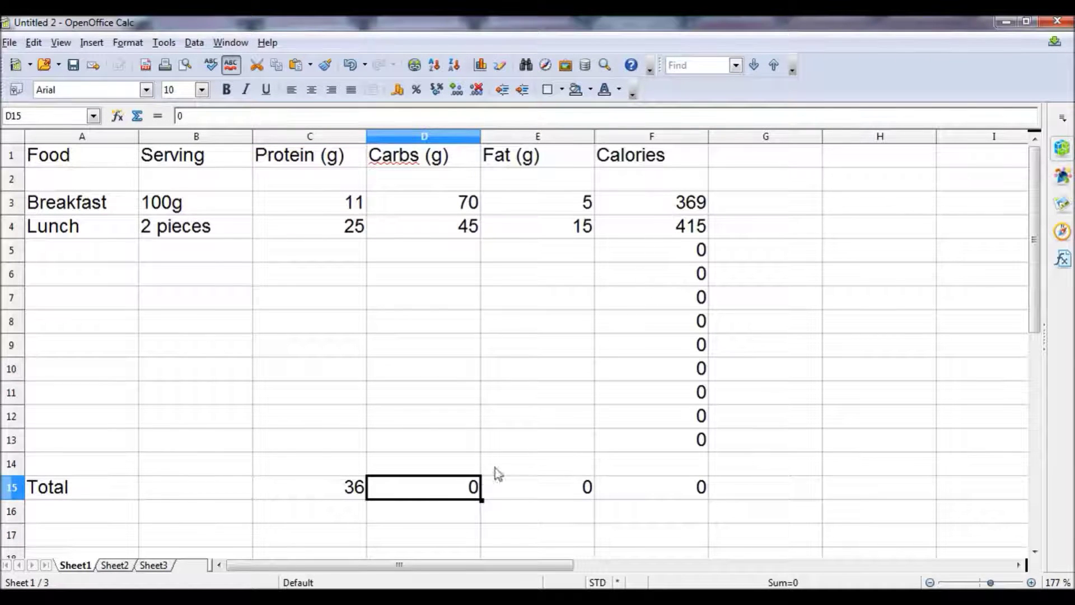
click(342, 495)
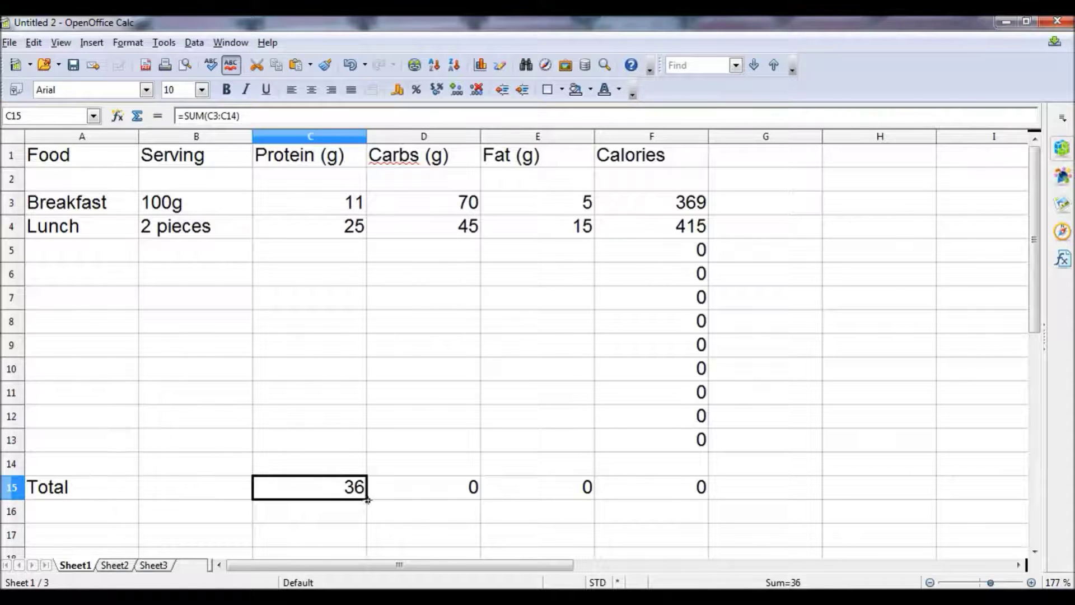
drag(368, 500, 683, 496)
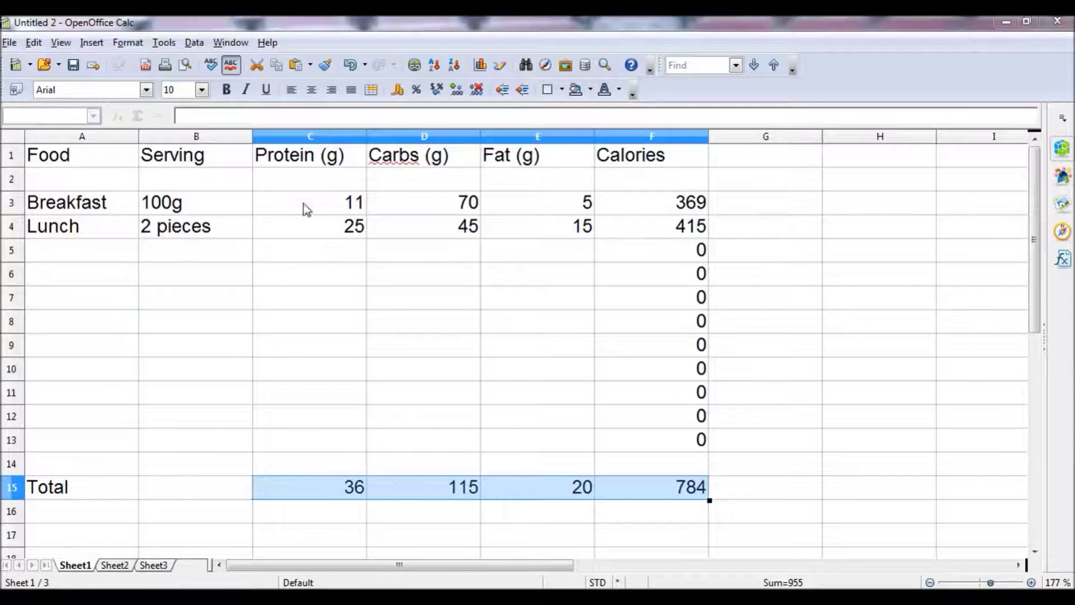
click(442, 421)
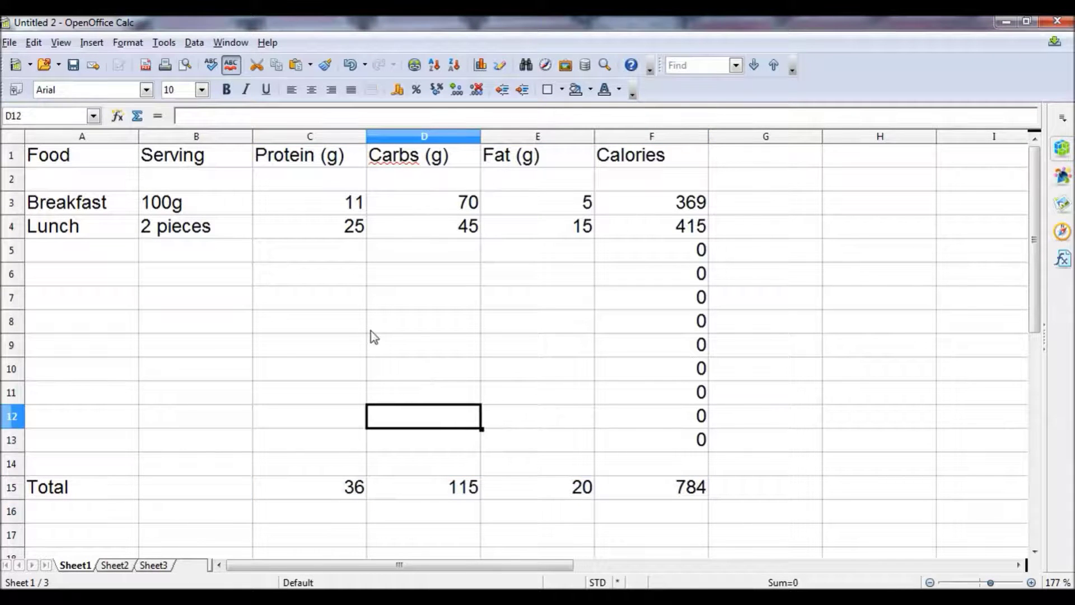
click(461, 495)
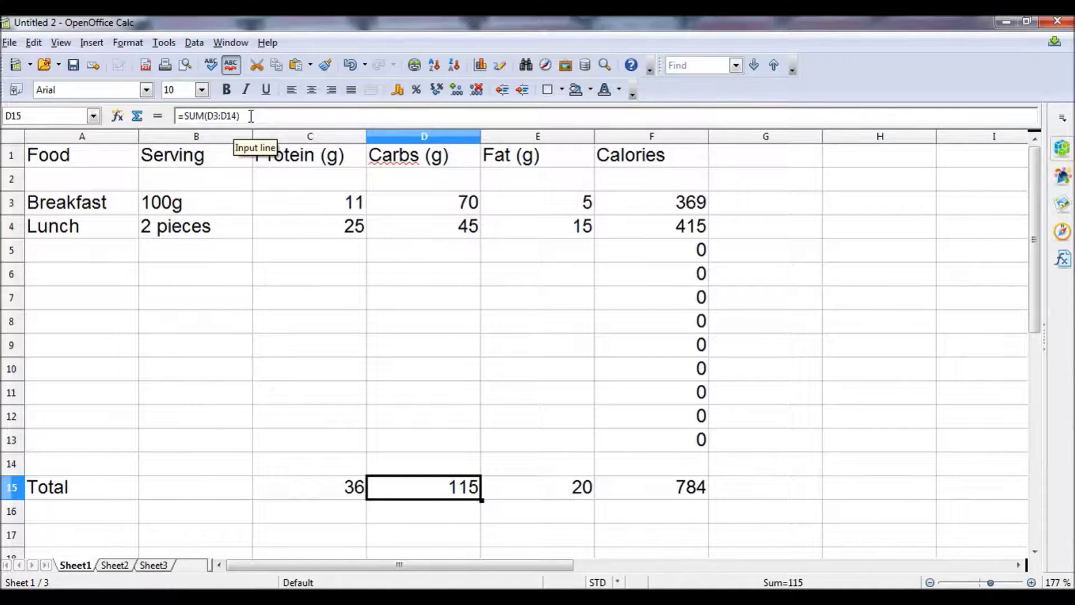
click(251, 116)
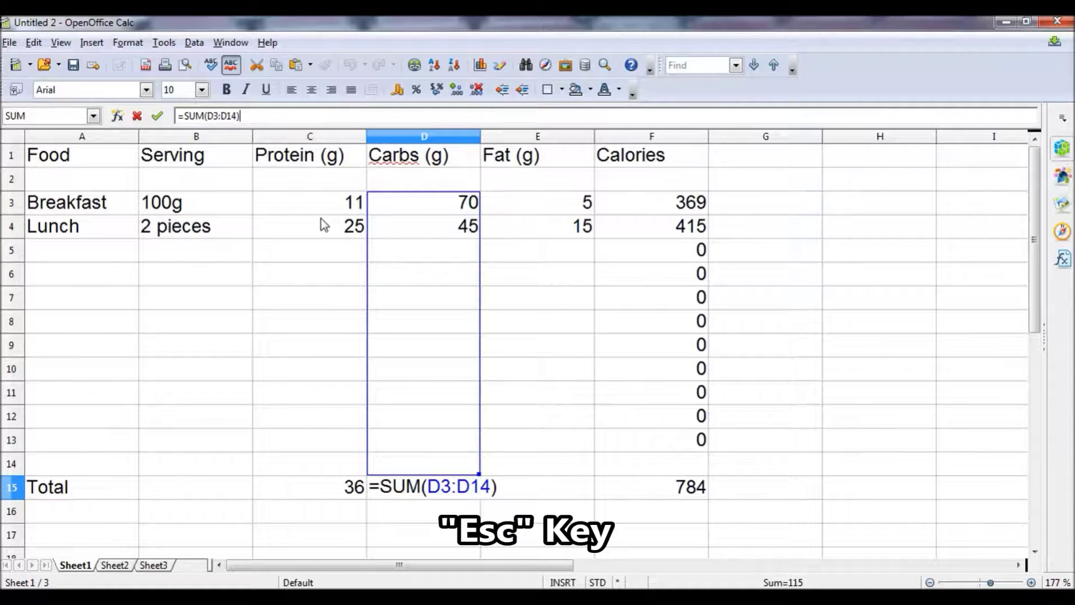
click(536, 205)
click(521, 231)
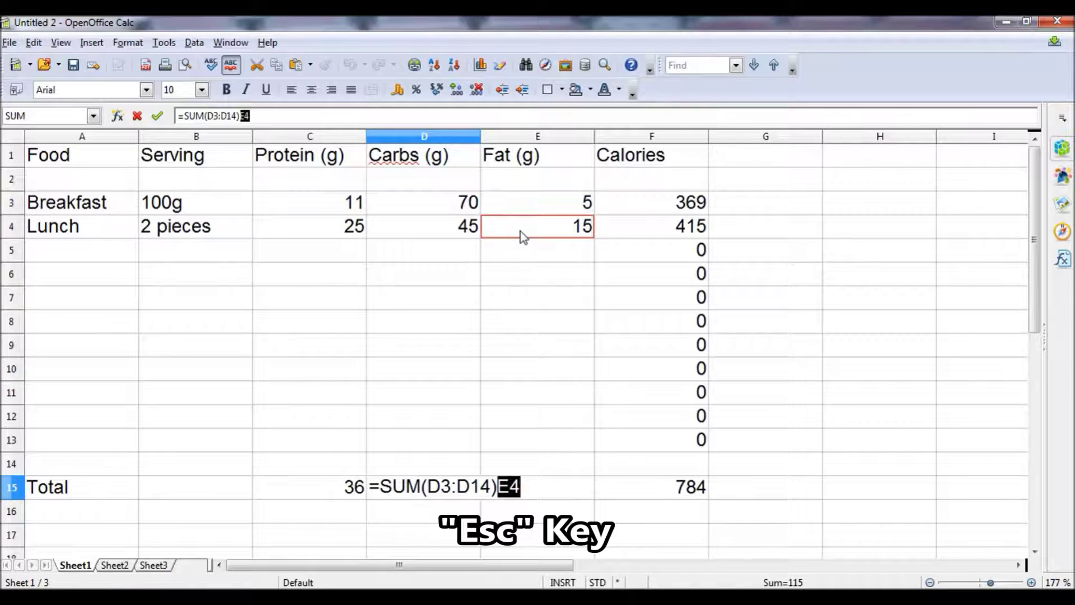
click(326, 207)
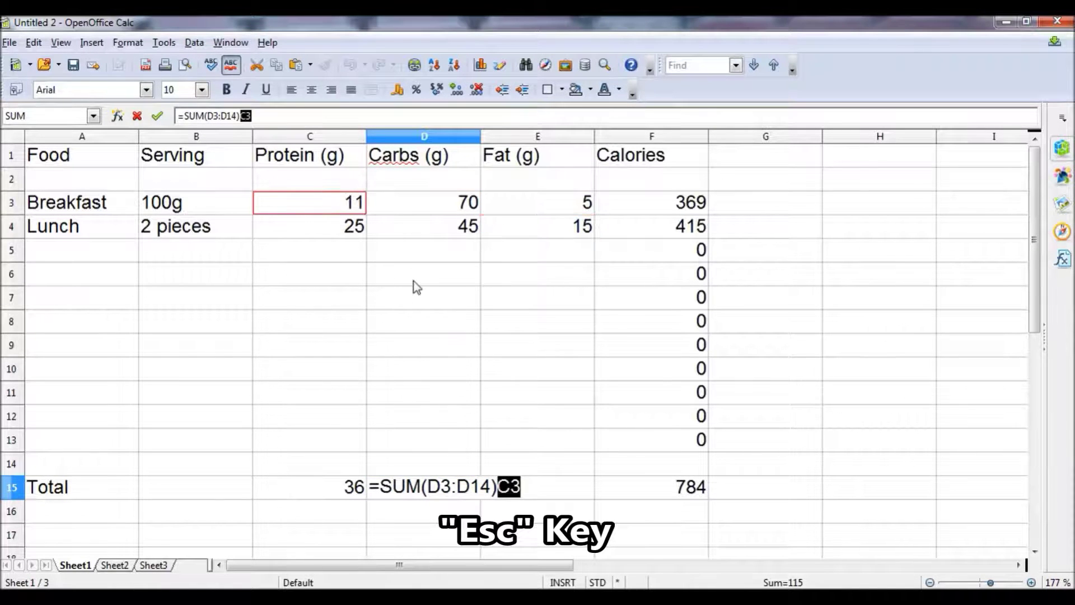
key(Escape)
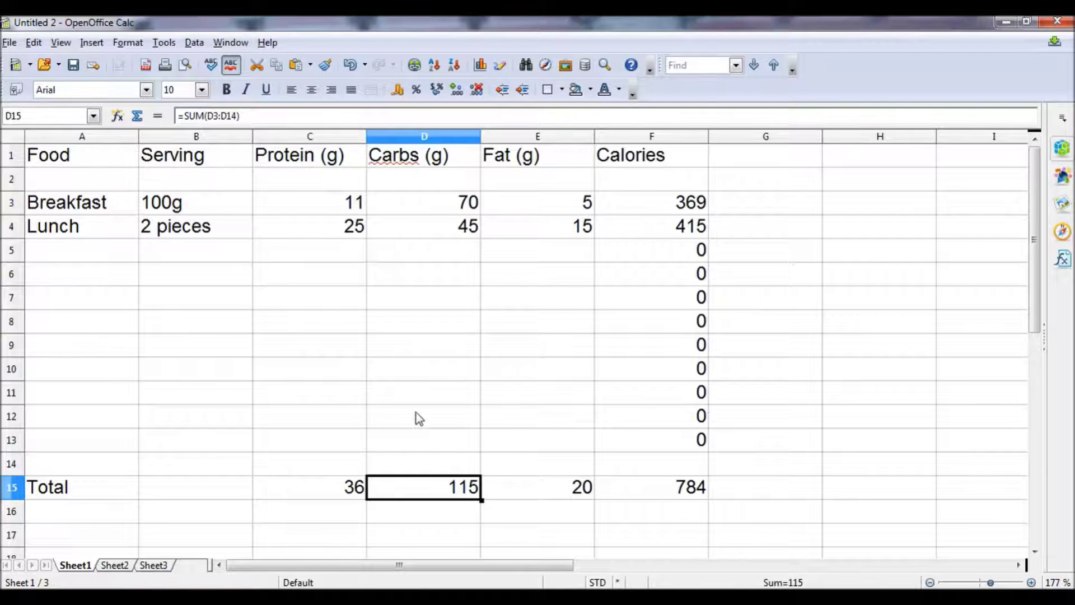
click(169, 255)
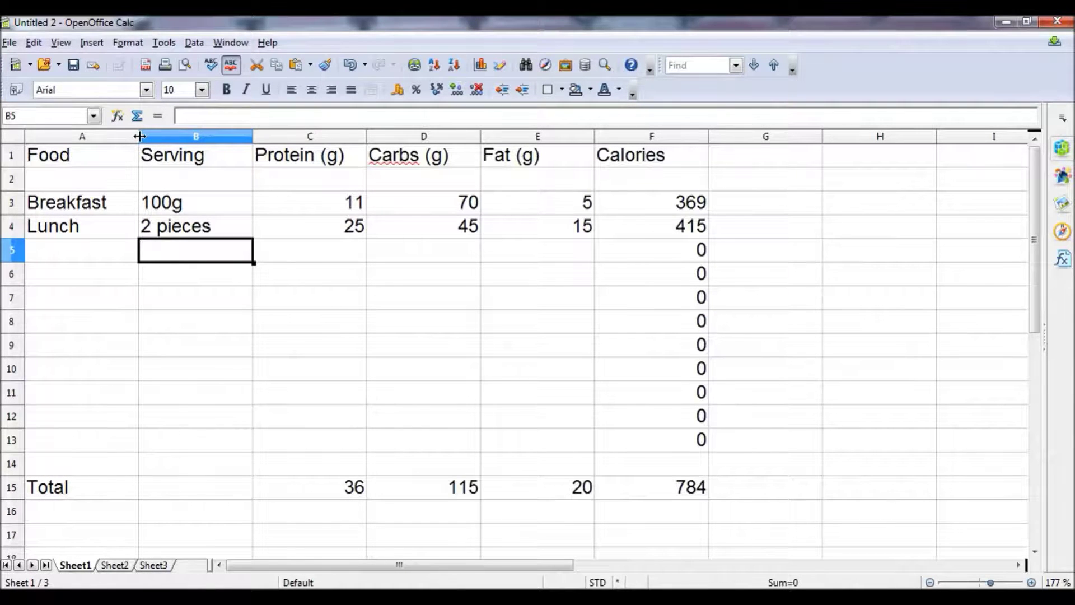
Step: Widen the Food column and enter Baked Beans: 1 can, 19 protein, 57 carbs, 2 fat
drag(139, 136, 200, 136)
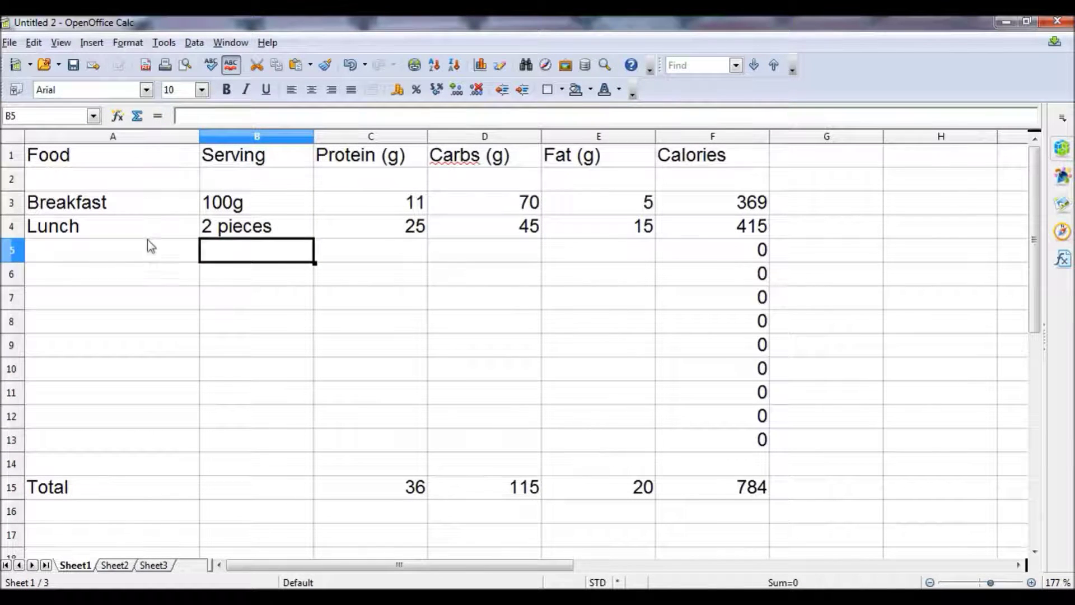
click(174, 247)
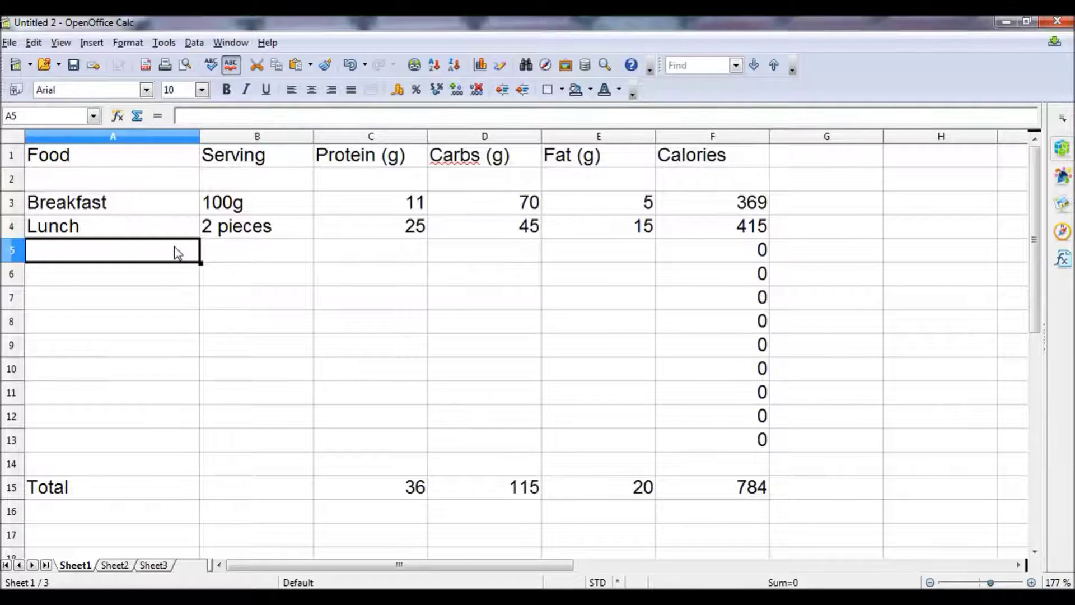
text(Baked Beans)
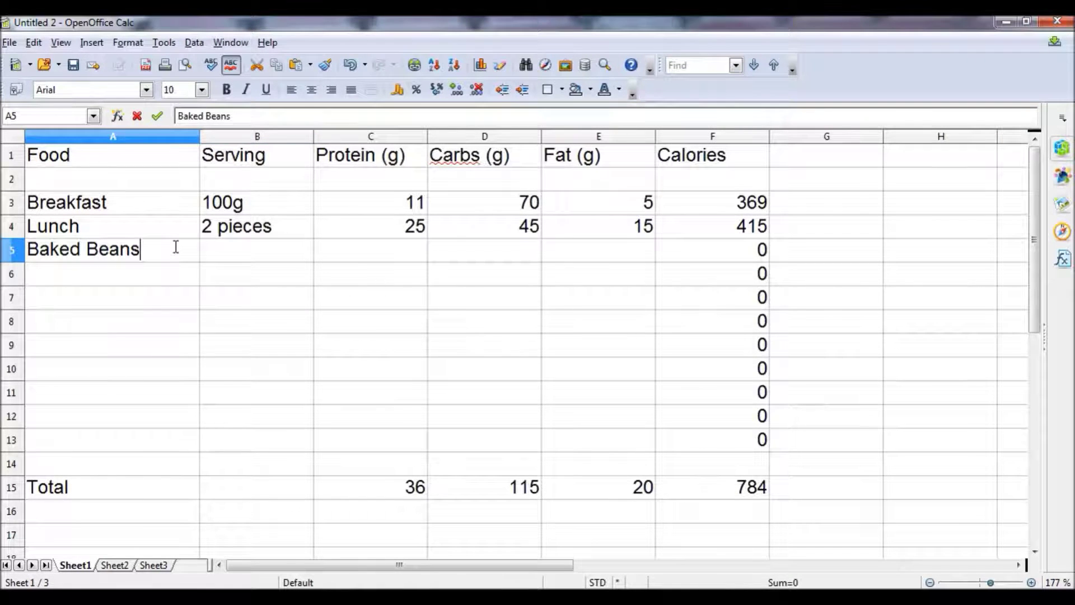
key(Tab)
text(1 can)
key(Tab)
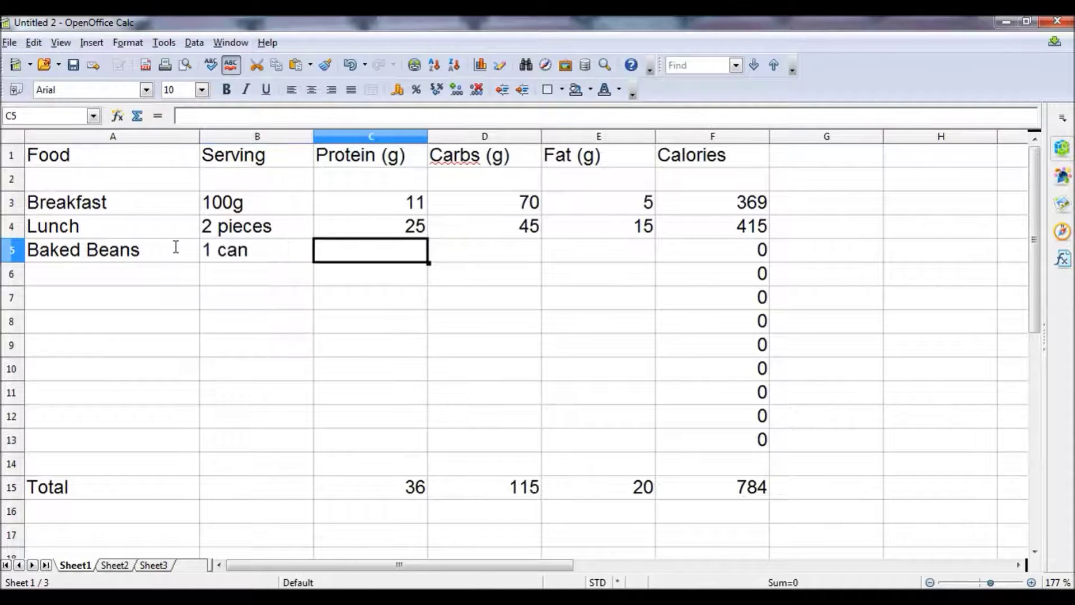
text(19)
key(Tab)
text(57)
key(Tab)
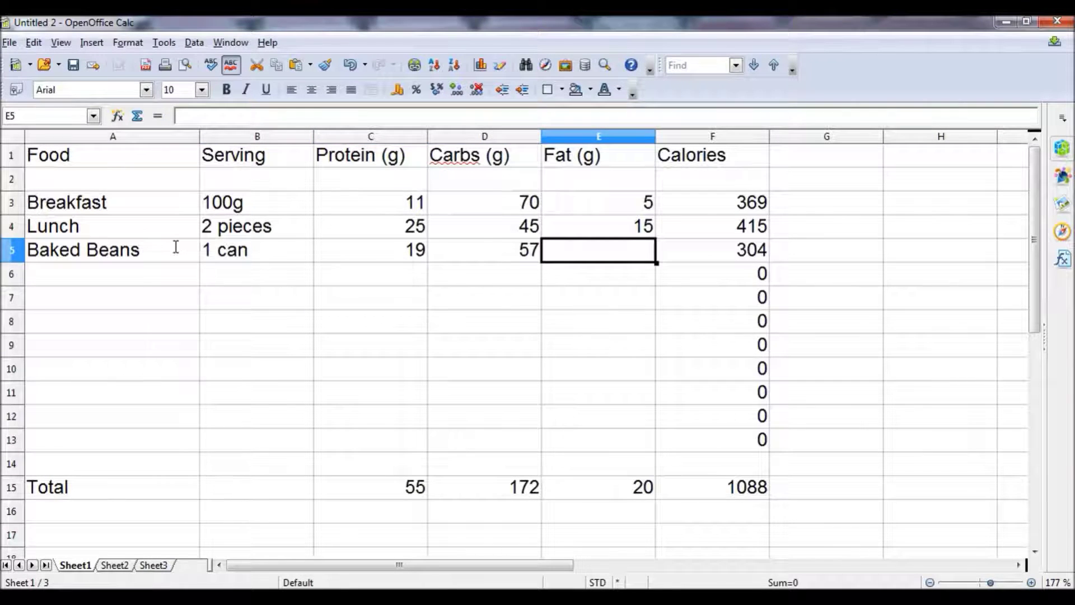
text(2)
key(Return)
Step: Add a Tuna row: 1 can, 30 protein, 0 carbs, 5 fat
text(Tuna)
key(Tab)
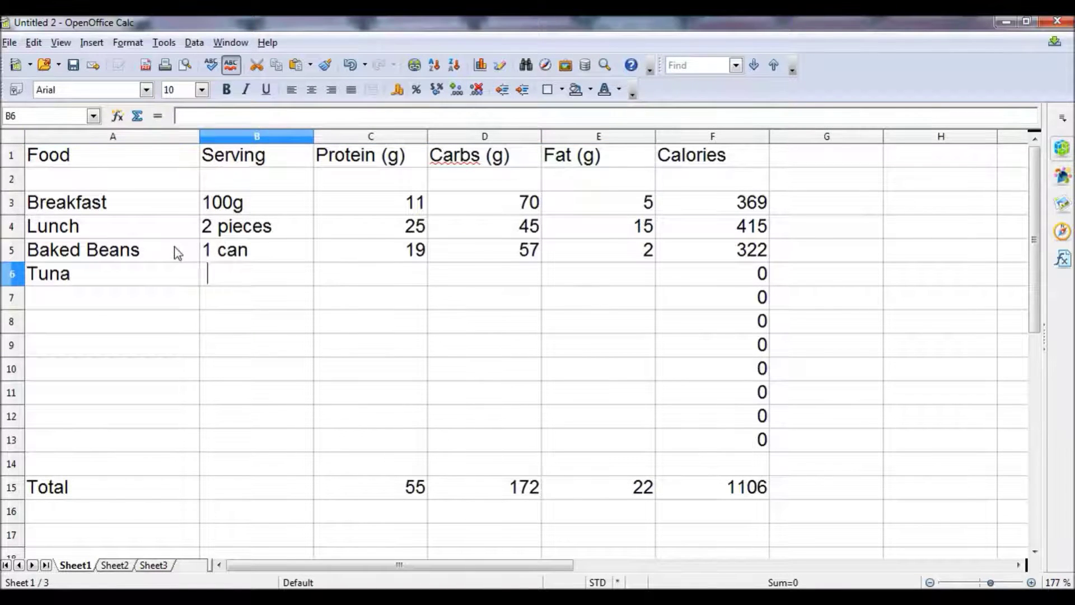
text(1 can)
key(Tab)
text(30)
key(Tab)
text(0)
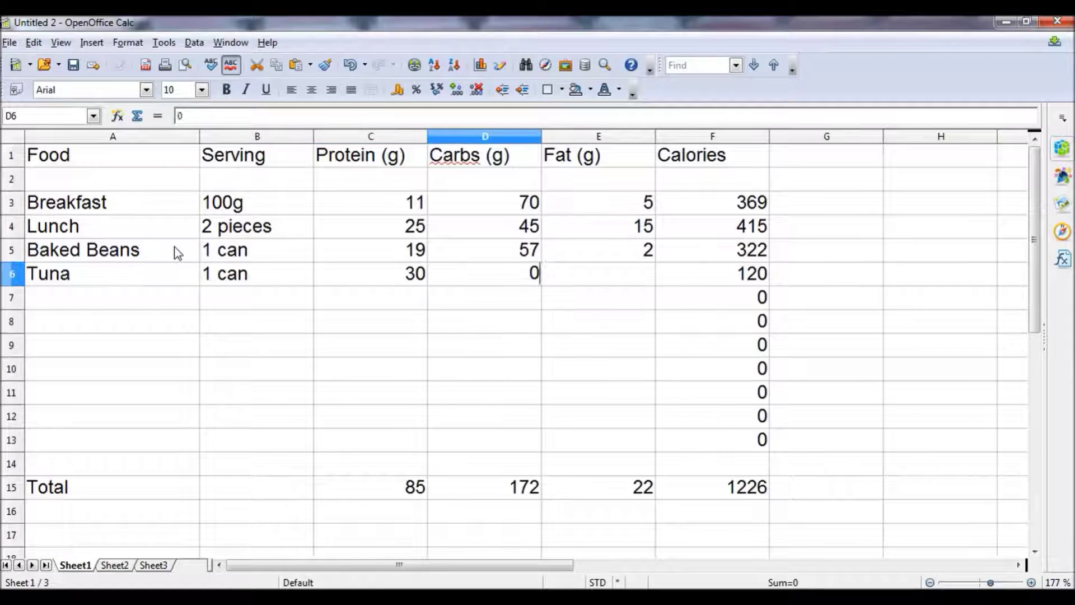
key(Tab)
text(5)
key(Return)
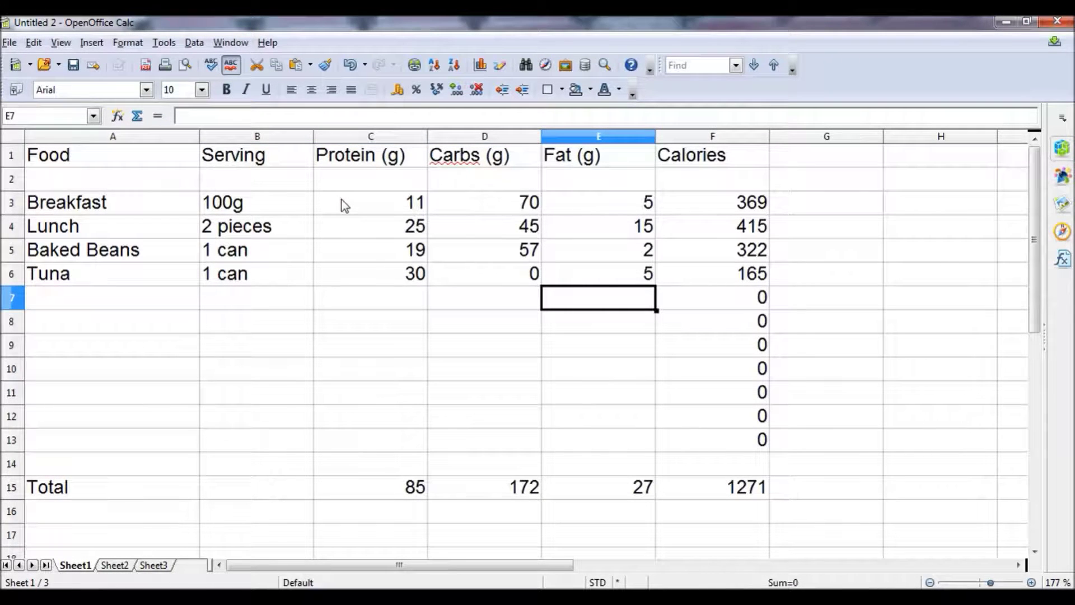
click(270, 138)
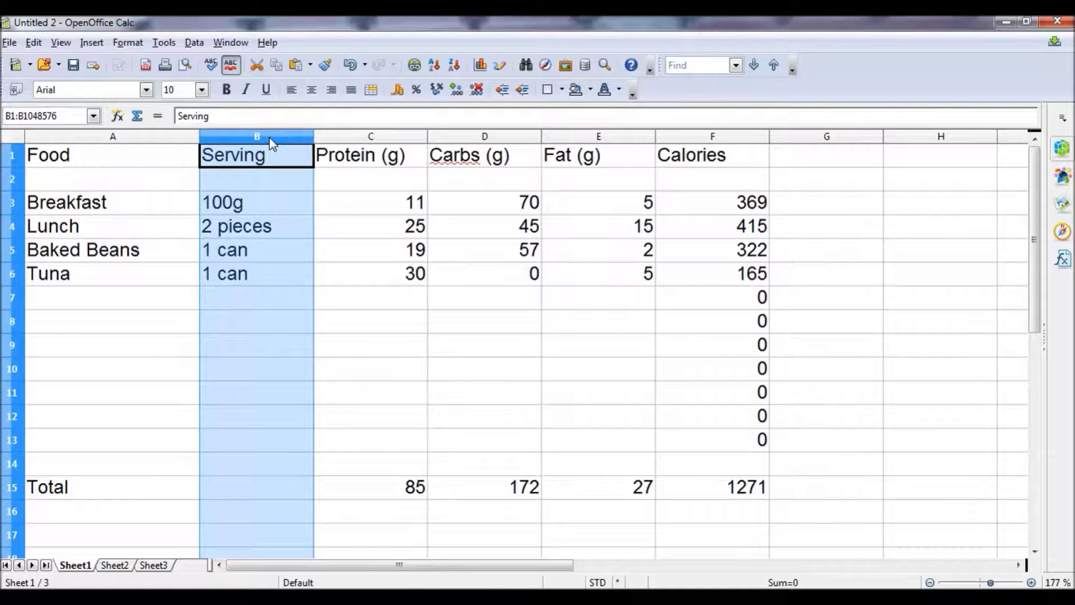
Step: Centre-align columns B through F, from Serving to Calories
drag(270, 144, 684, 140)
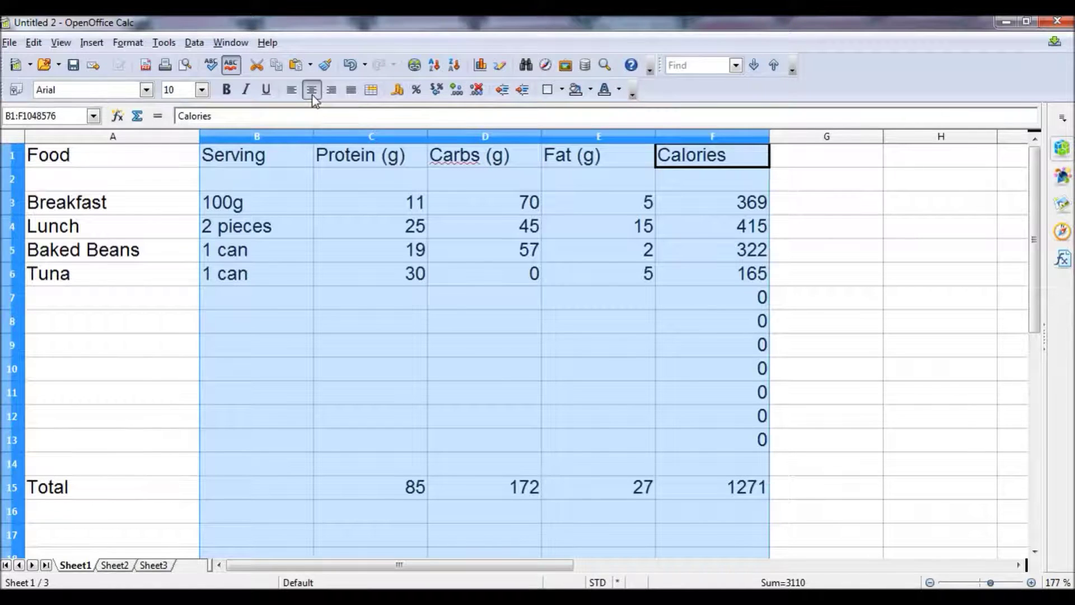
click(312, 91)
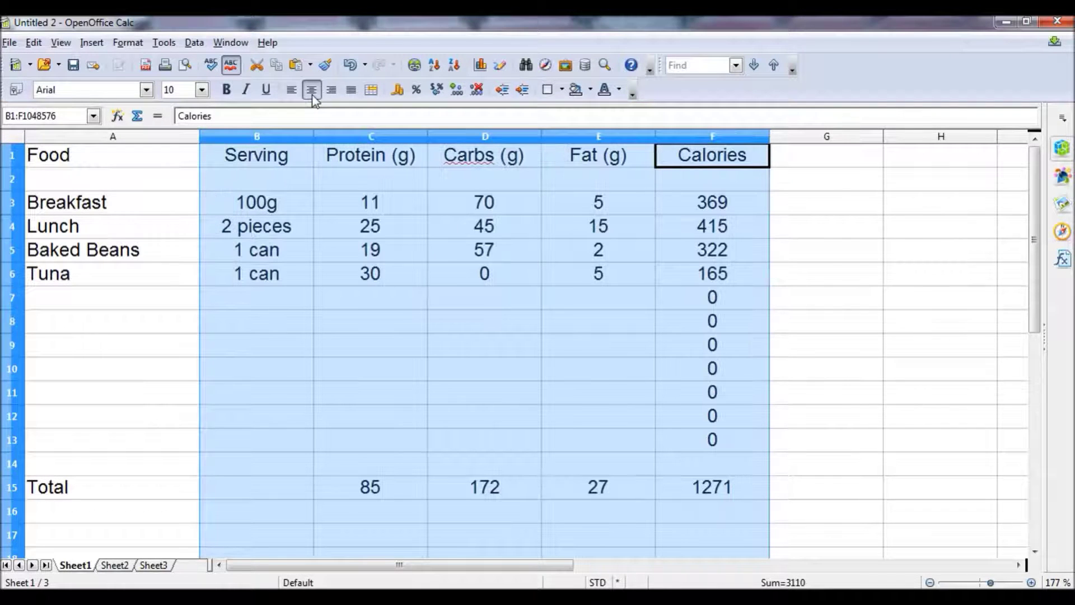
click(280, 303)
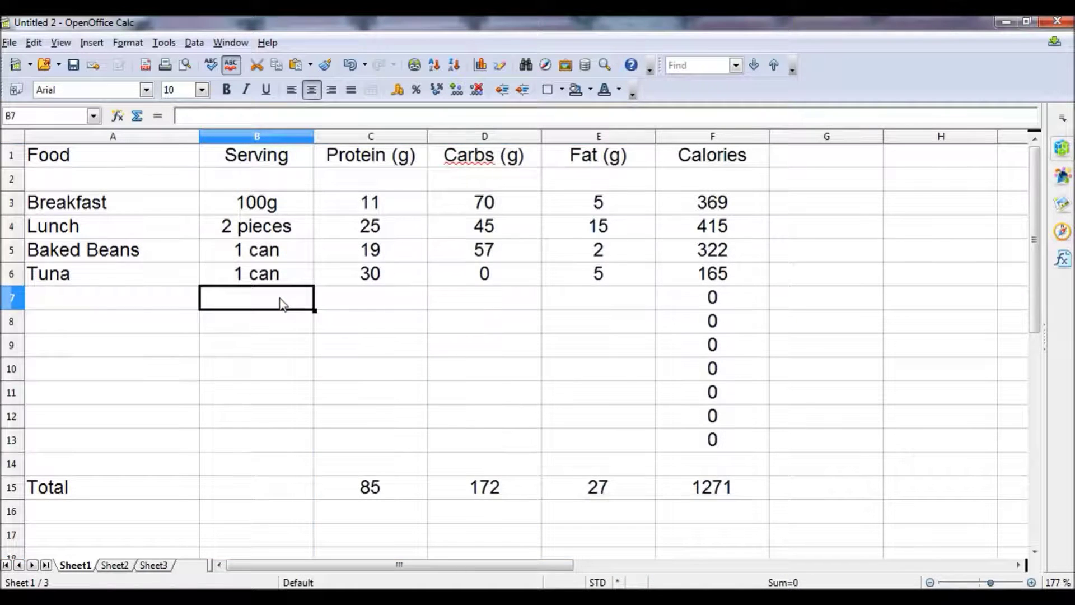
scroll(280, 304, down, 1)
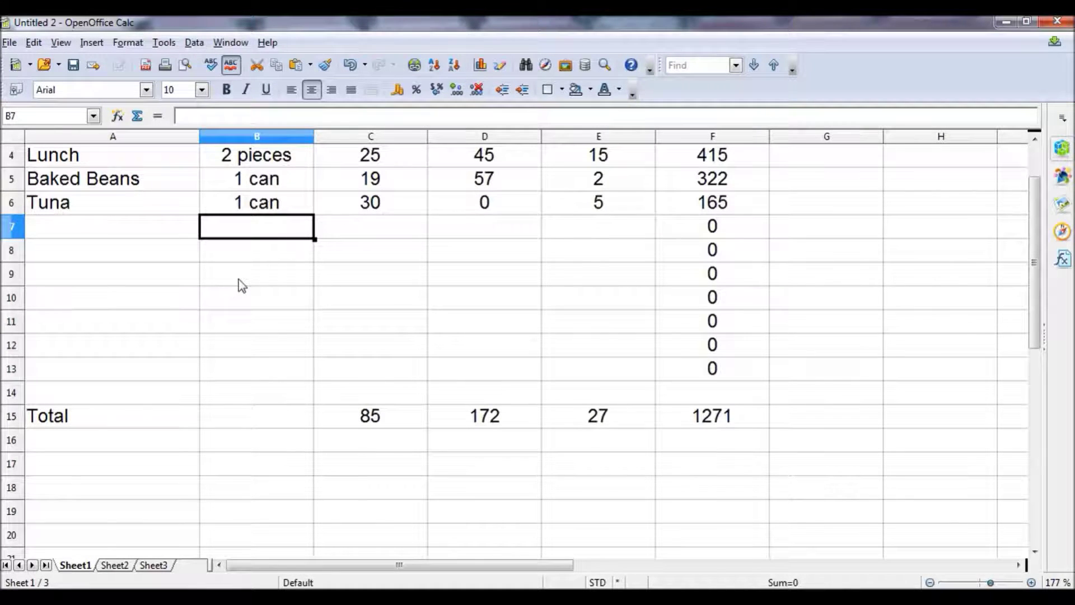
Step: Enter a 'Target' row in row 16 with 130 protein, 230 carbs and 65 fat
click(163, 441)
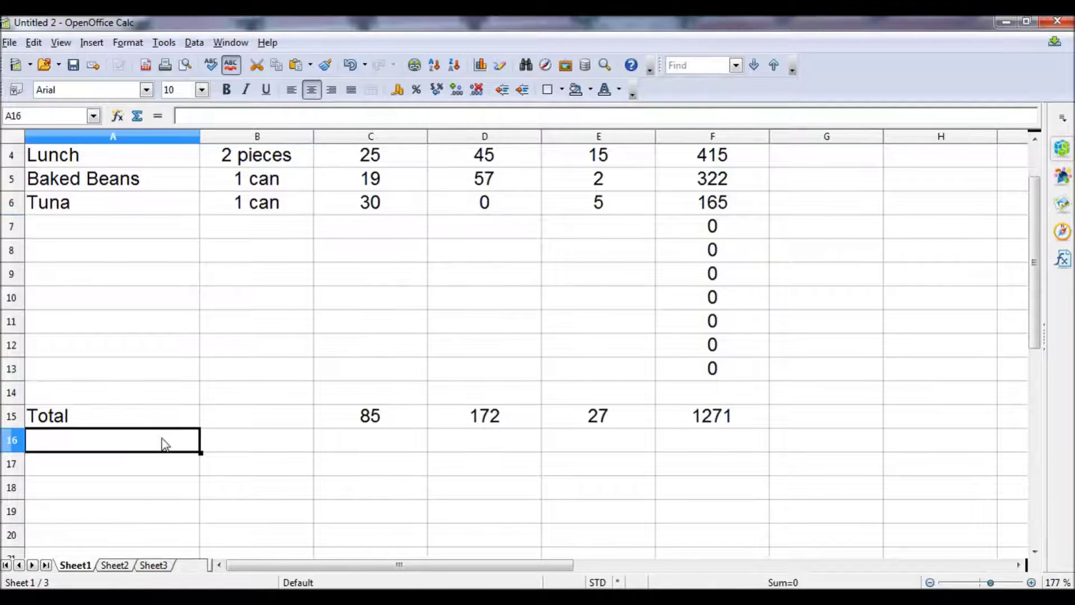
text(Target)
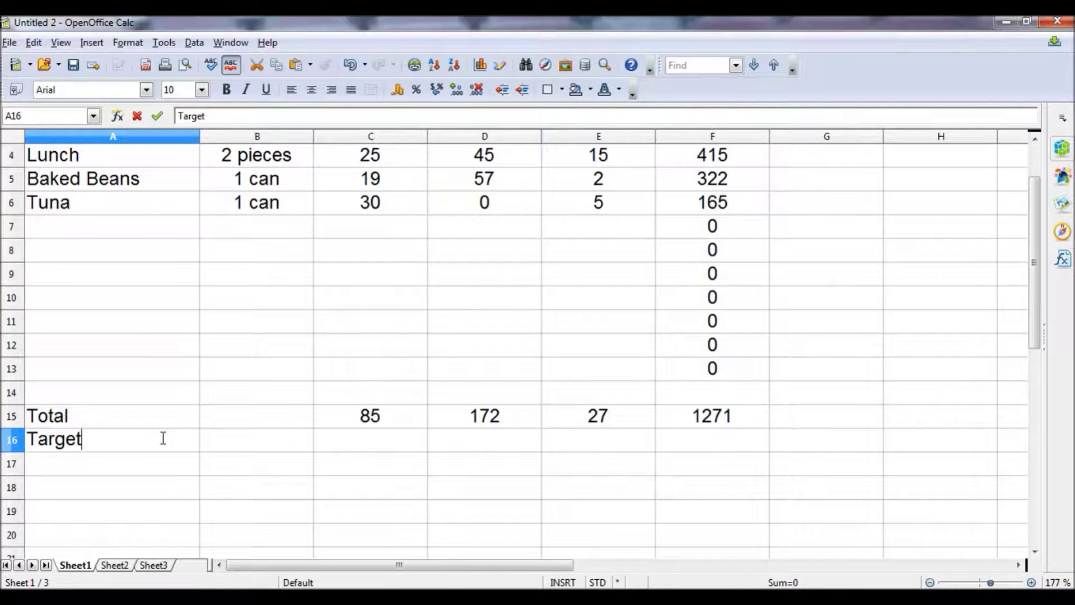
click(381, 438)
text(1)
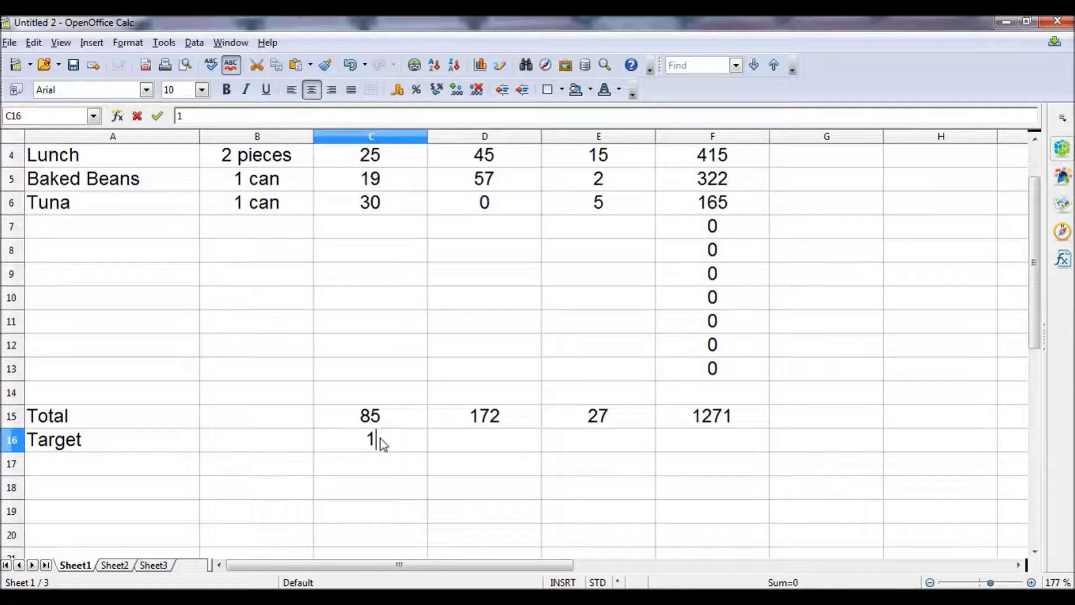
text(30)
click(483, 441)
text(230)
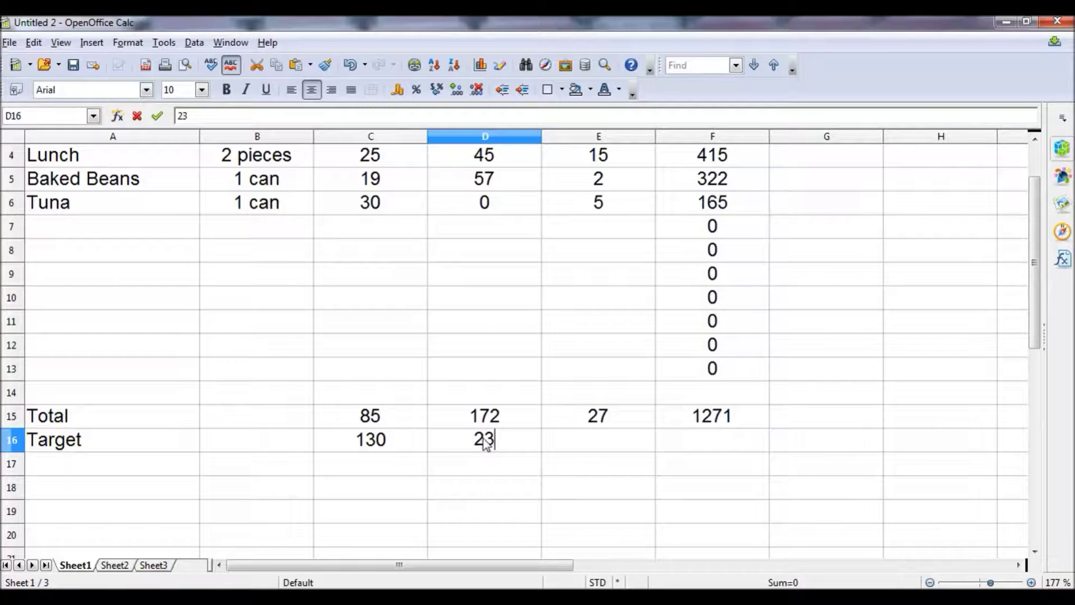
click(588, 441)
text(65)
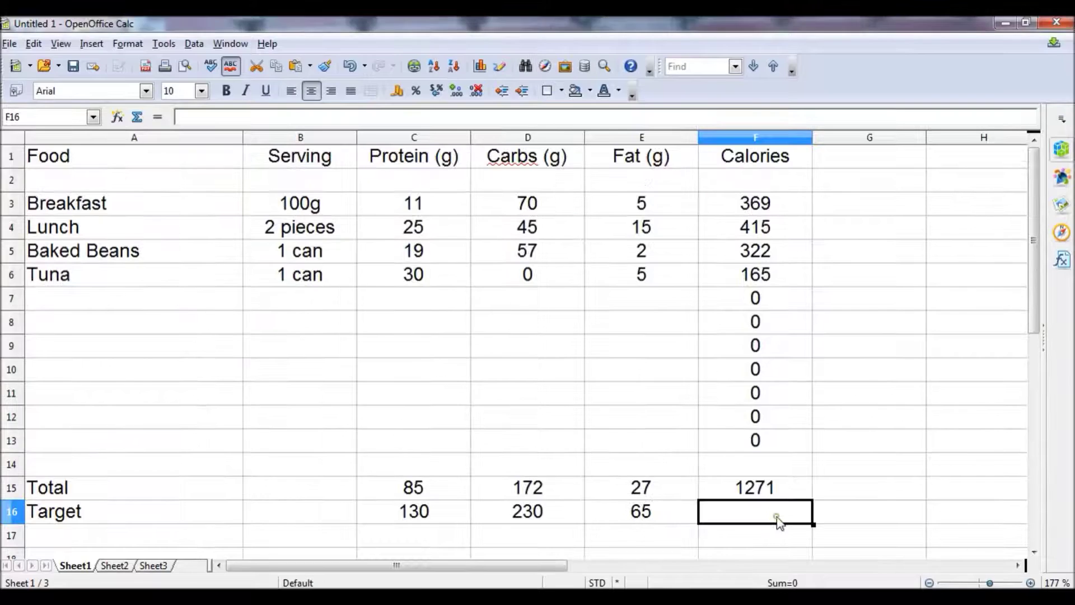
click(779, 521)
Step: Copy the calories formula from F10 into F16, giving a 2025 calorie target
scroll(782, 519, down, 1)
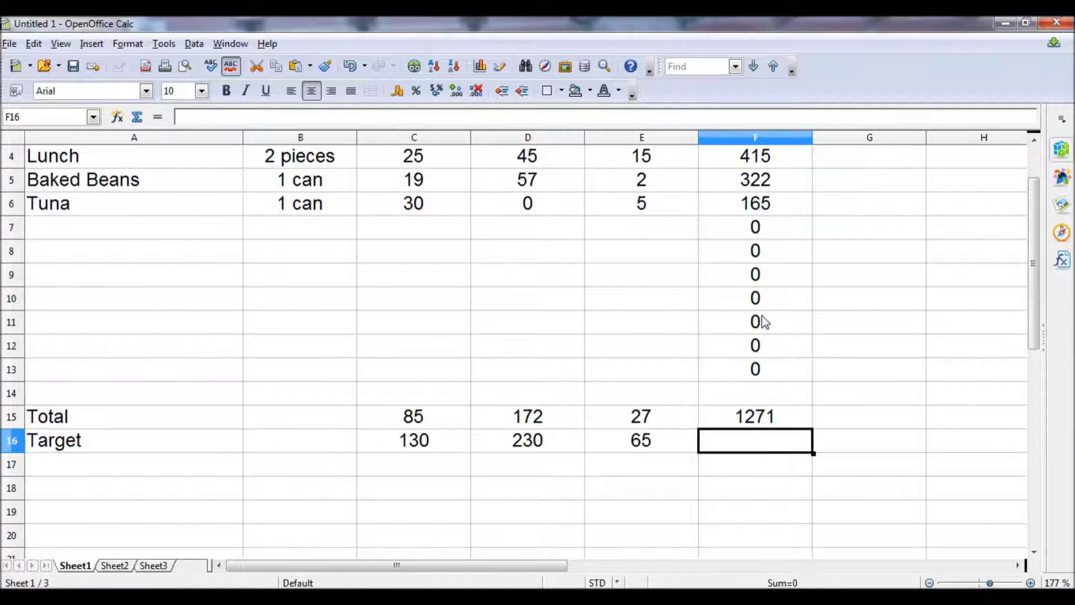
click(761, 298)
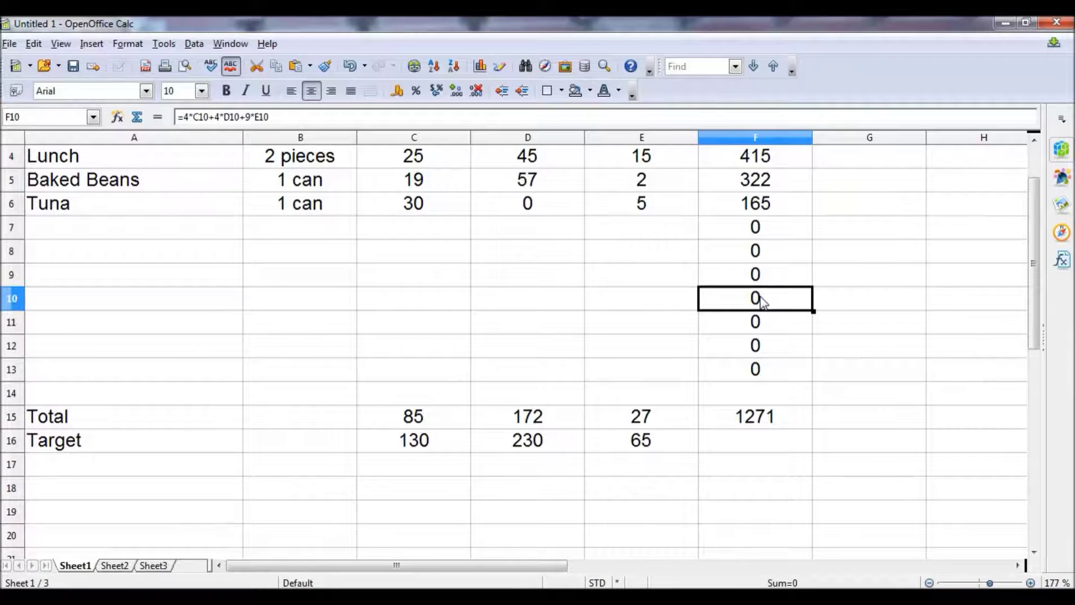
right_click(762, 298)
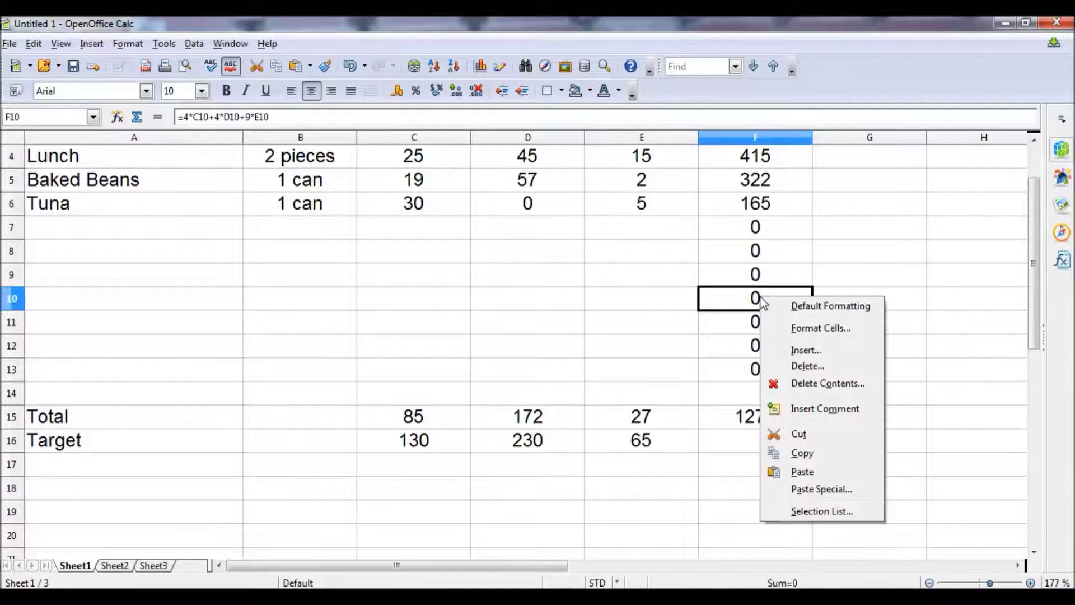
click(802, 455)
click(759, 445)
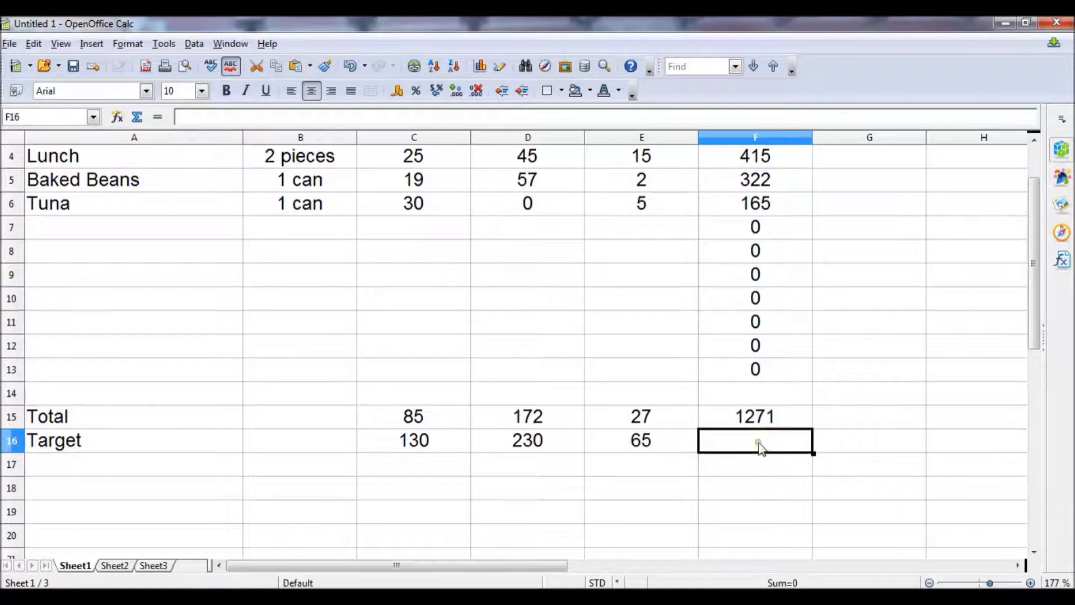
right_click(760, 443)
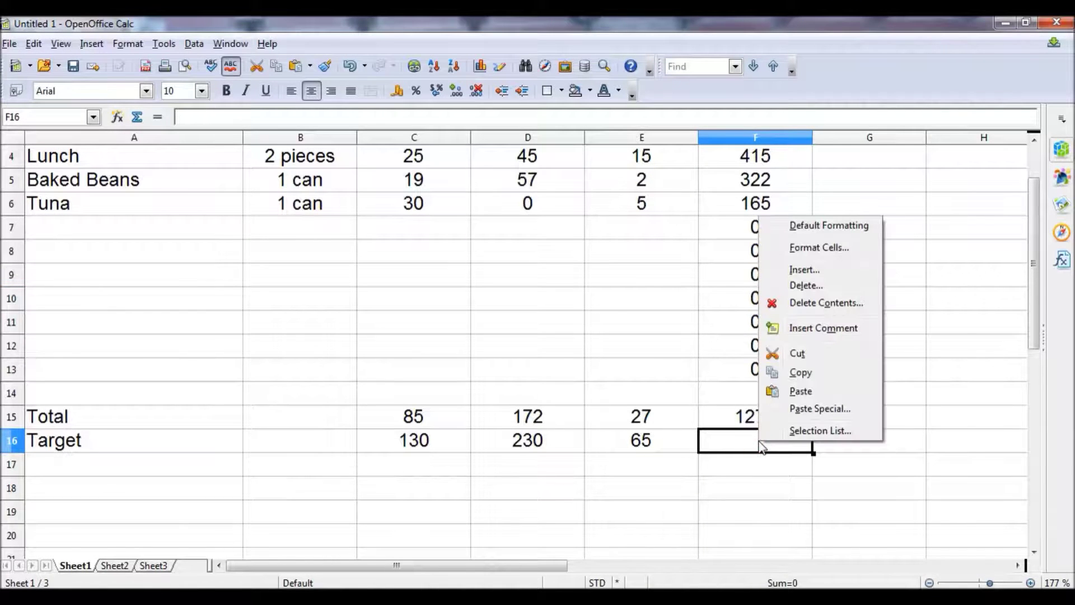
click(802, 395)
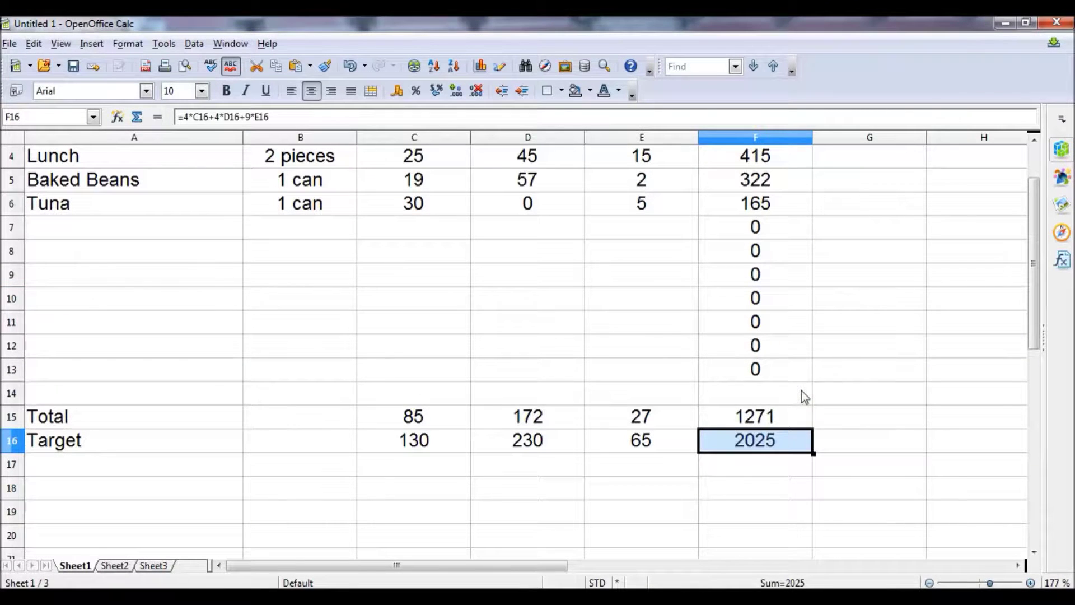
click(215, 377)
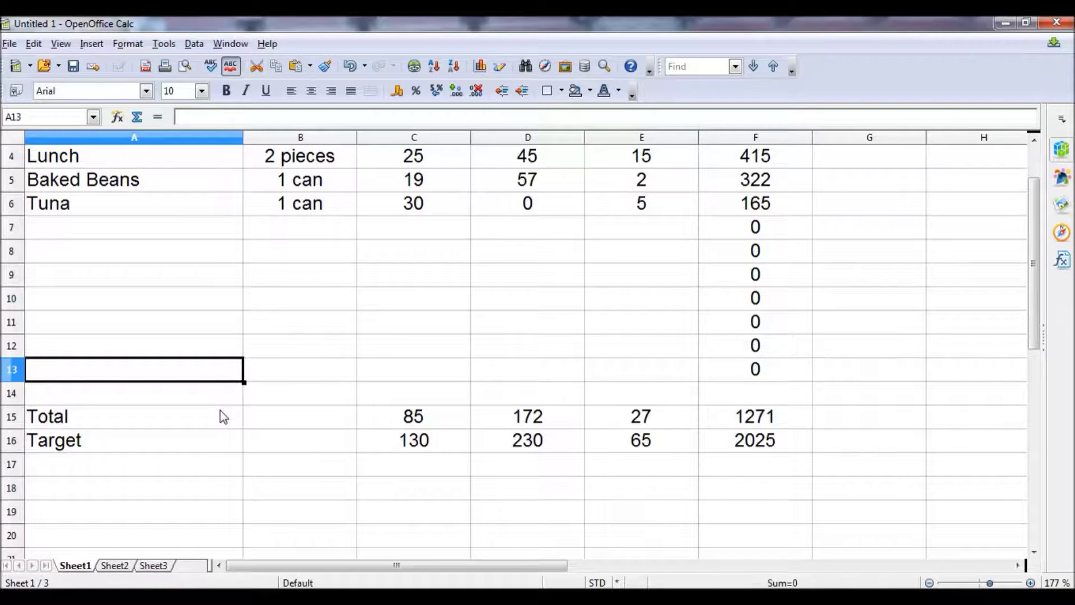
Step: Format the Target row A16:F16 as bold with red text
click(83, 447)
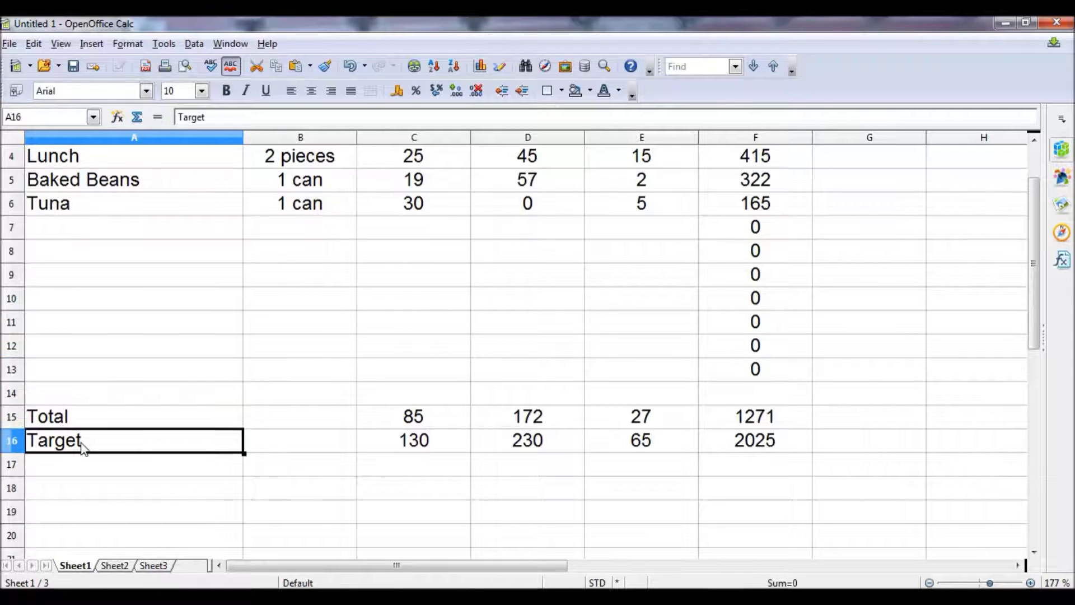
drag(82, 446, 767, 451)
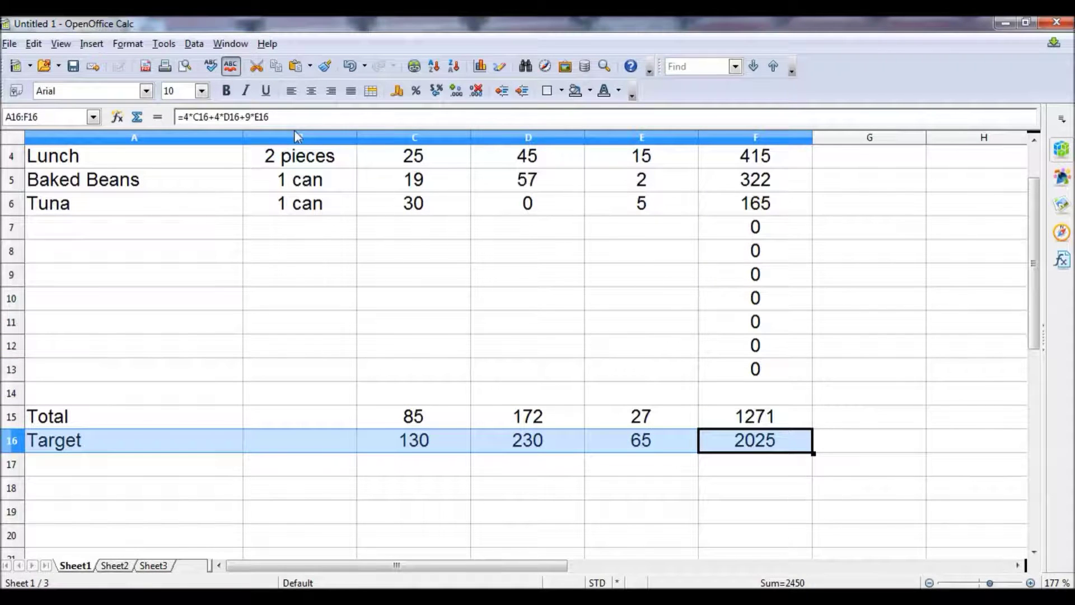
click(227, 91)
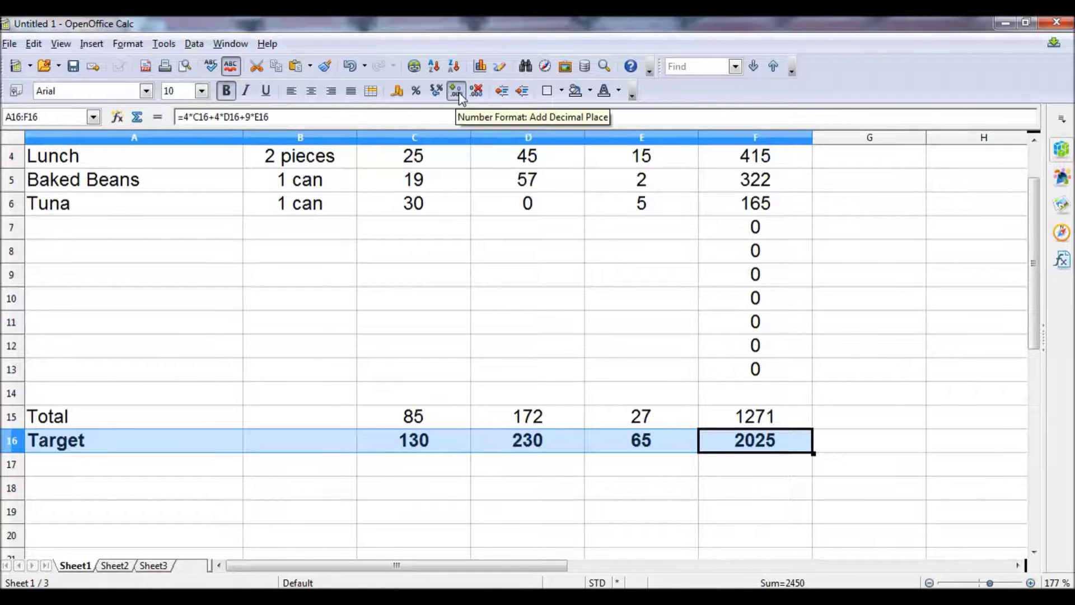
click(619, 93)
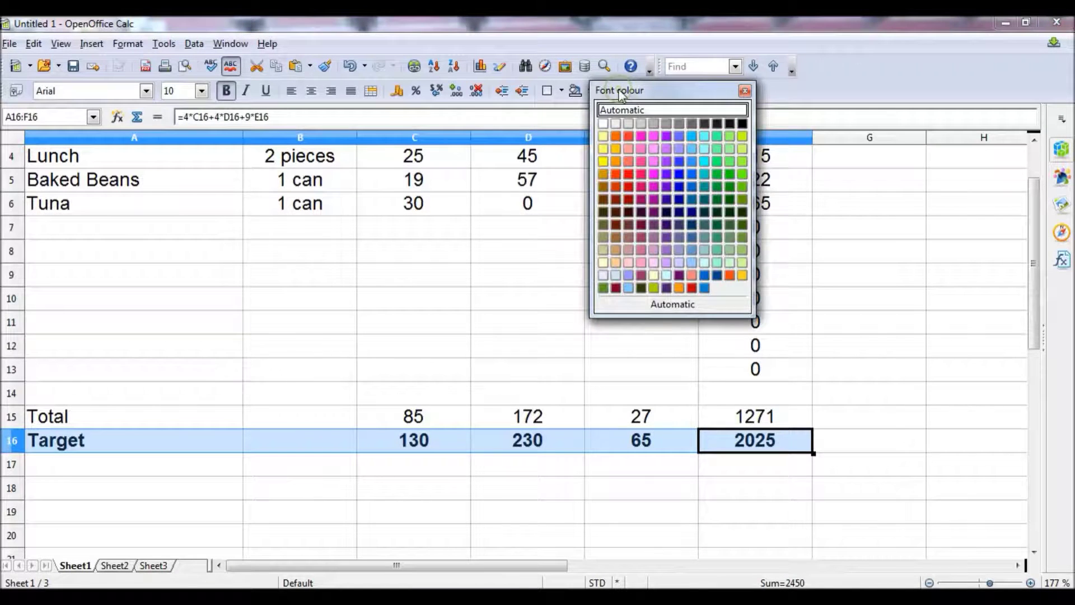
click(630, 174)
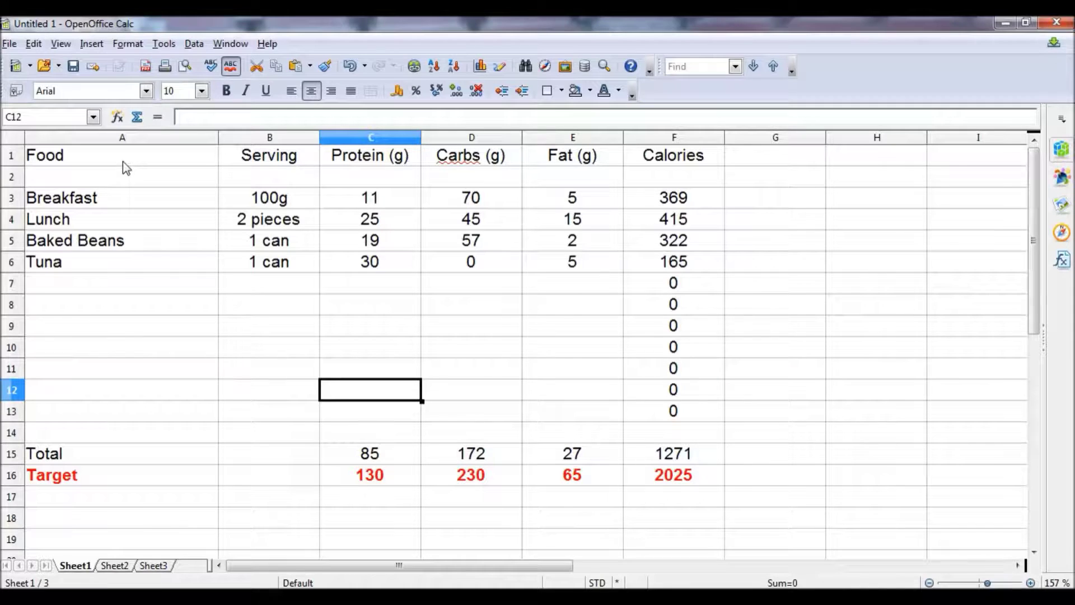
Step: Change the A1 heading to 'Food - Wed 29th March'
click(161, 160)
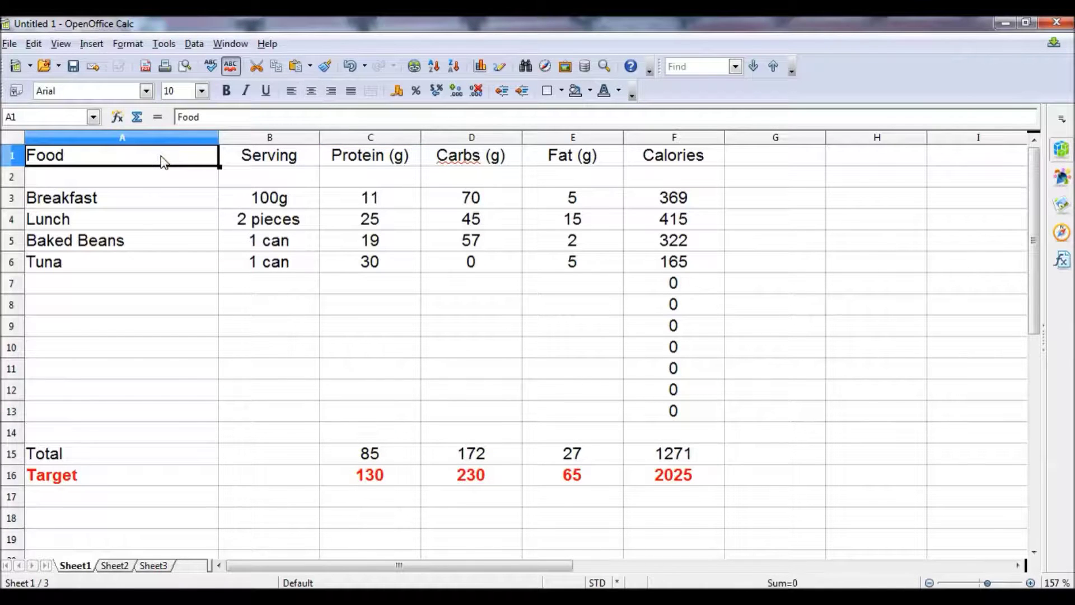
text(Food - )
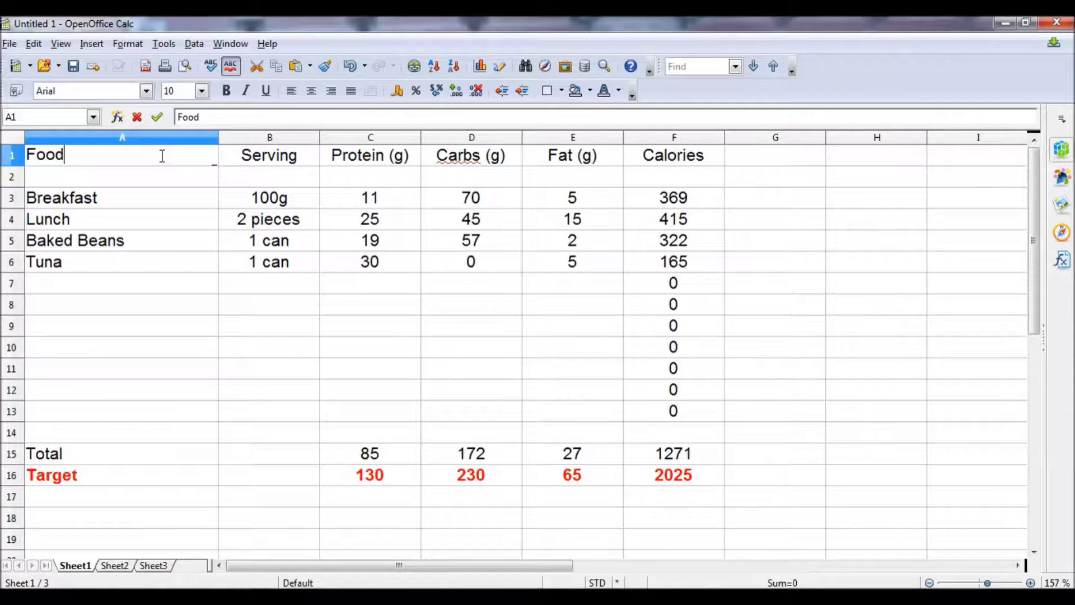
text(W)
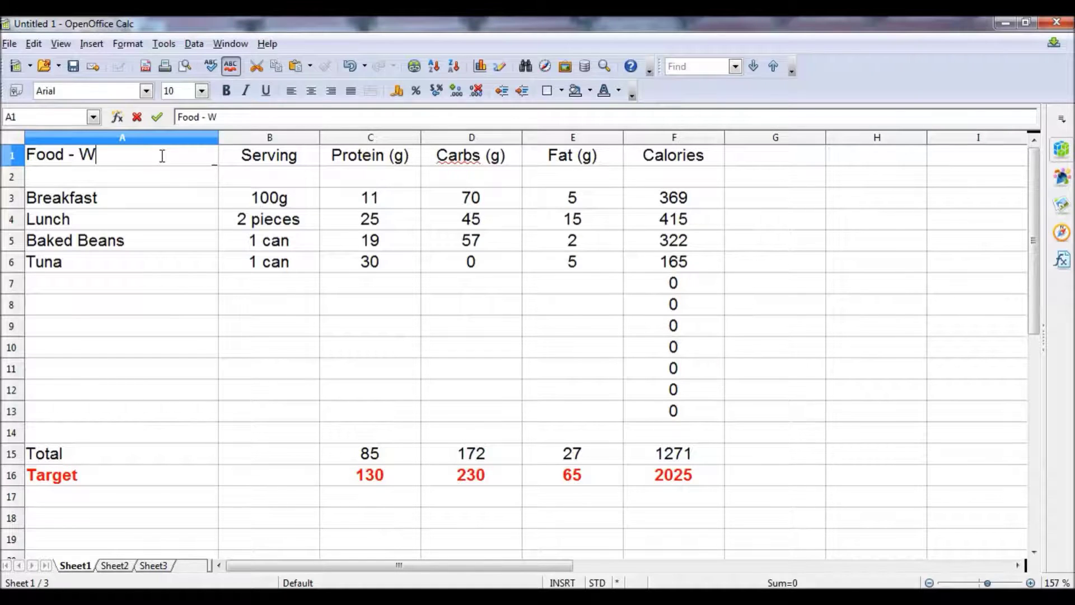
text(ed 29)
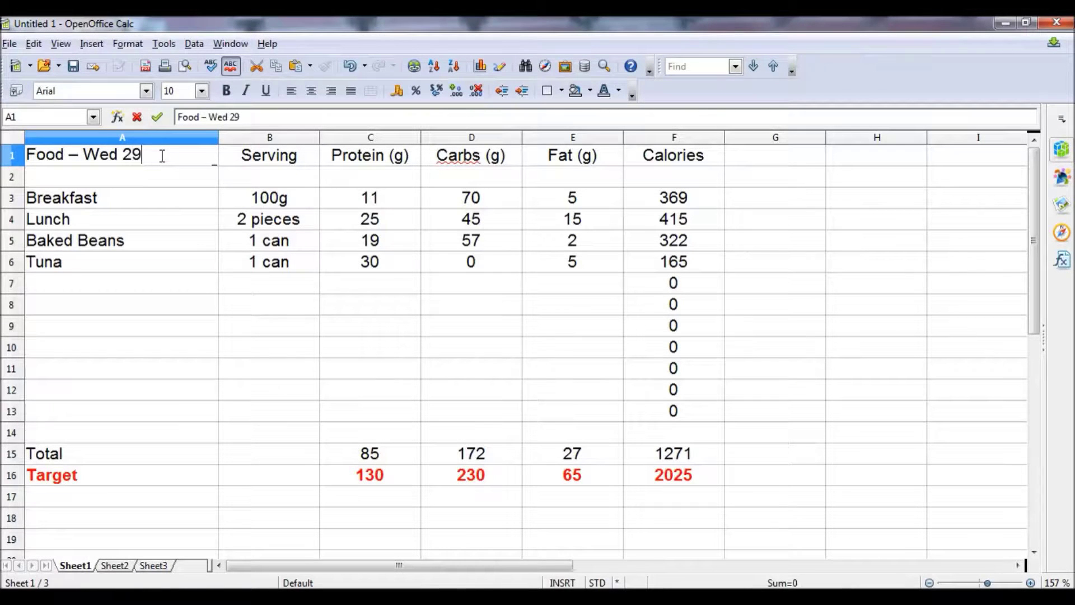
text(th March)
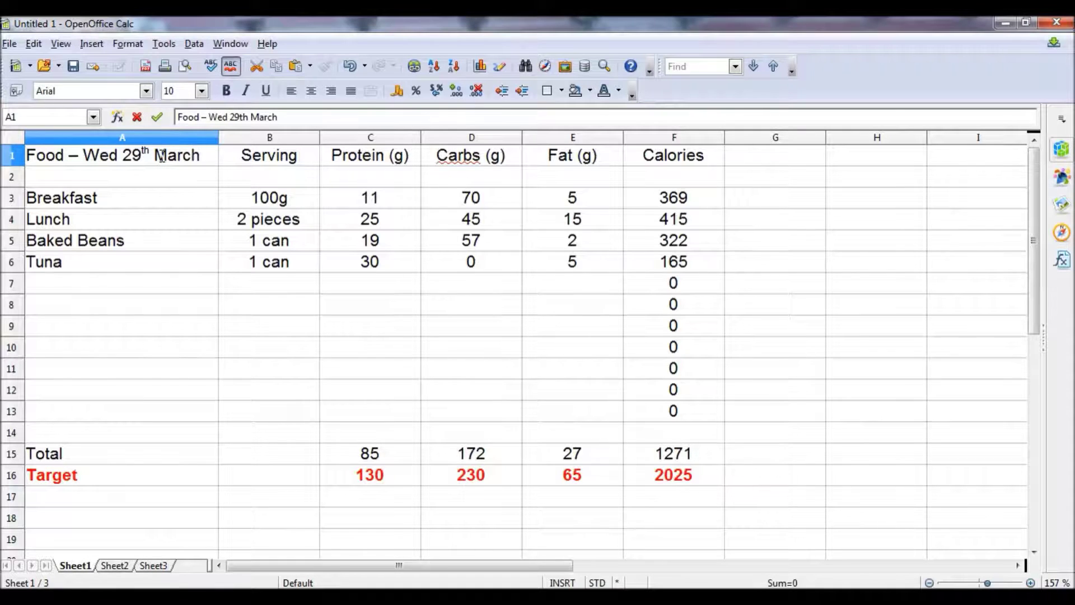
key(Return)
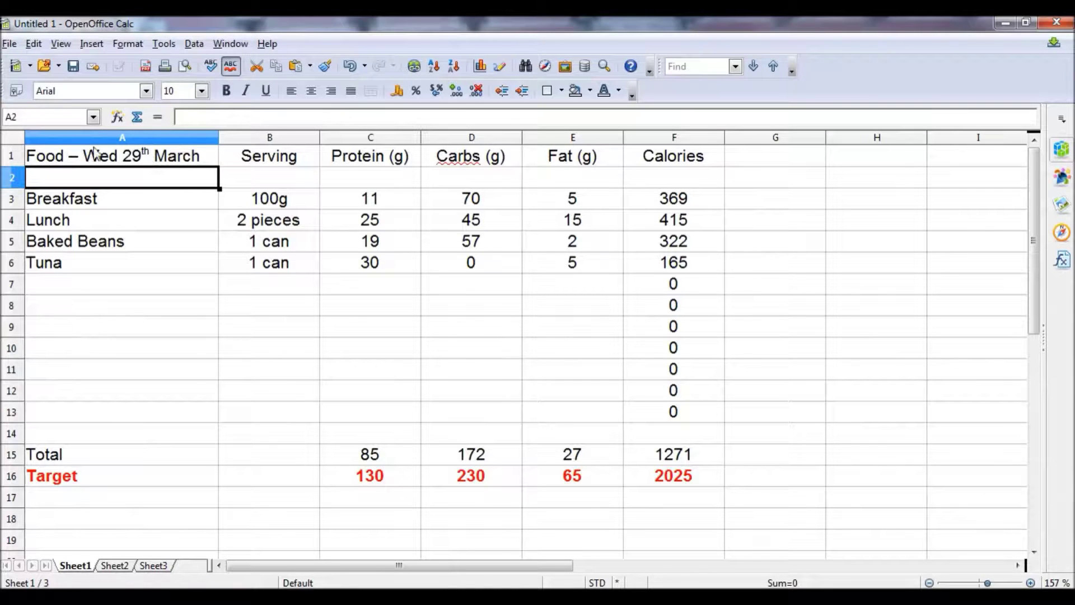
Step: Copy the whole Wed 29th March table, A1:F16, down to its Target row
click(73, 161)
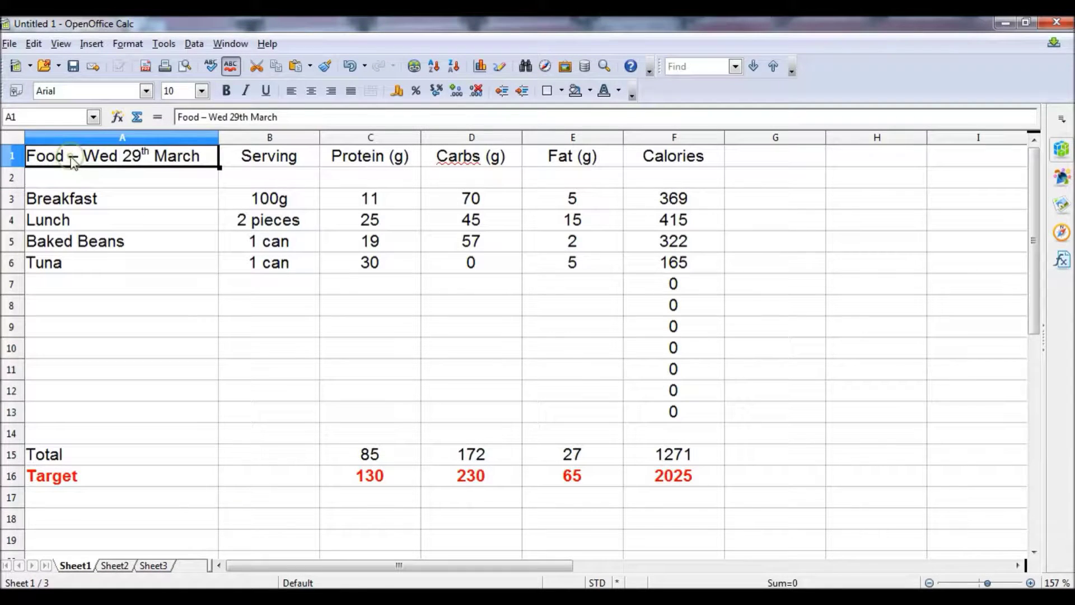
drag(83, 166, 676, 490)
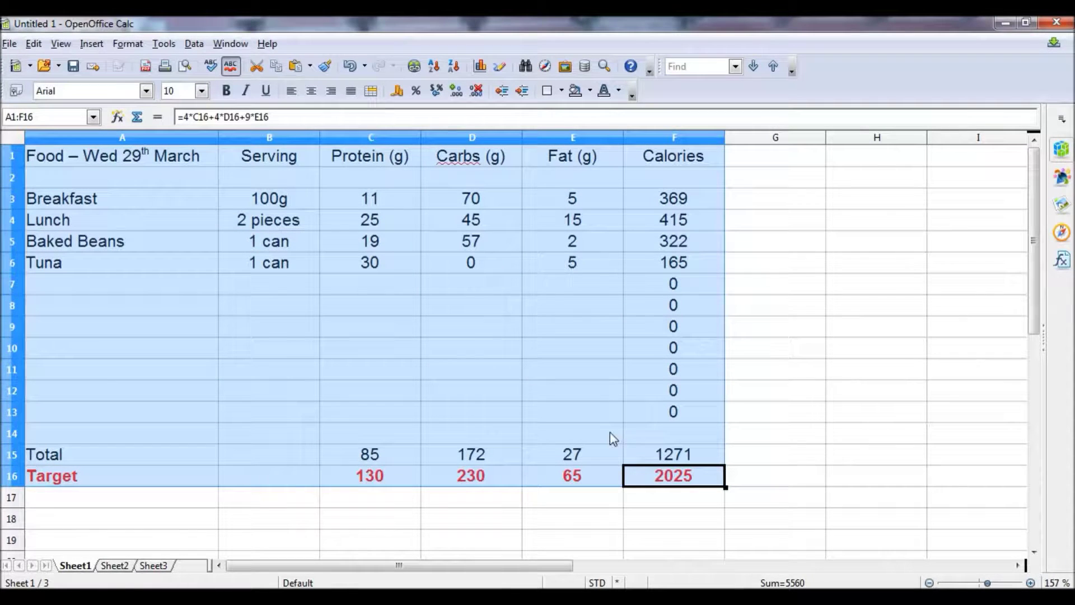
right_click(403, 323)
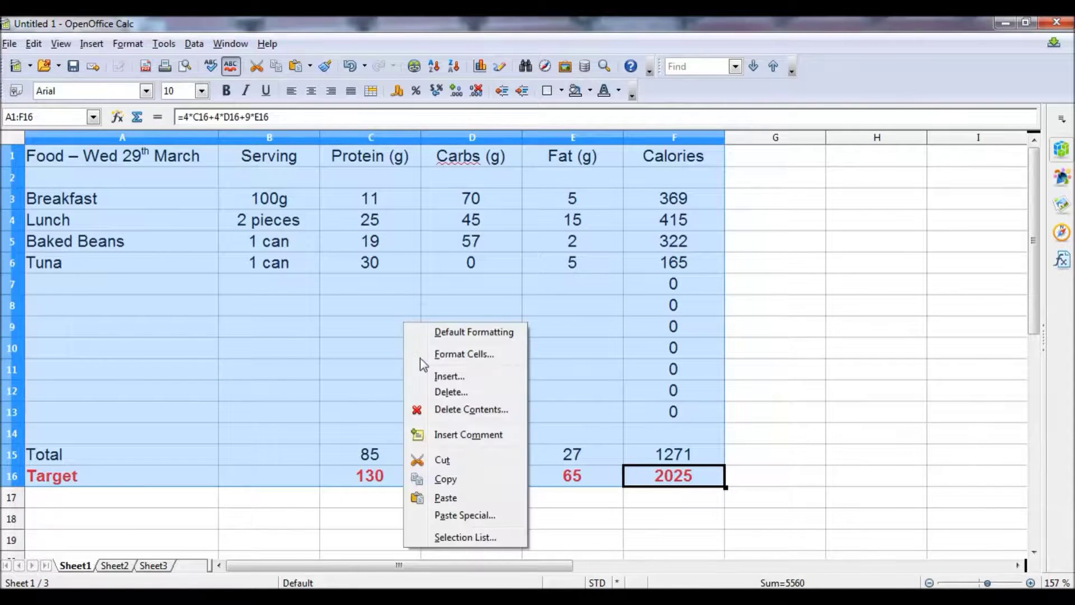
click(449, 481)
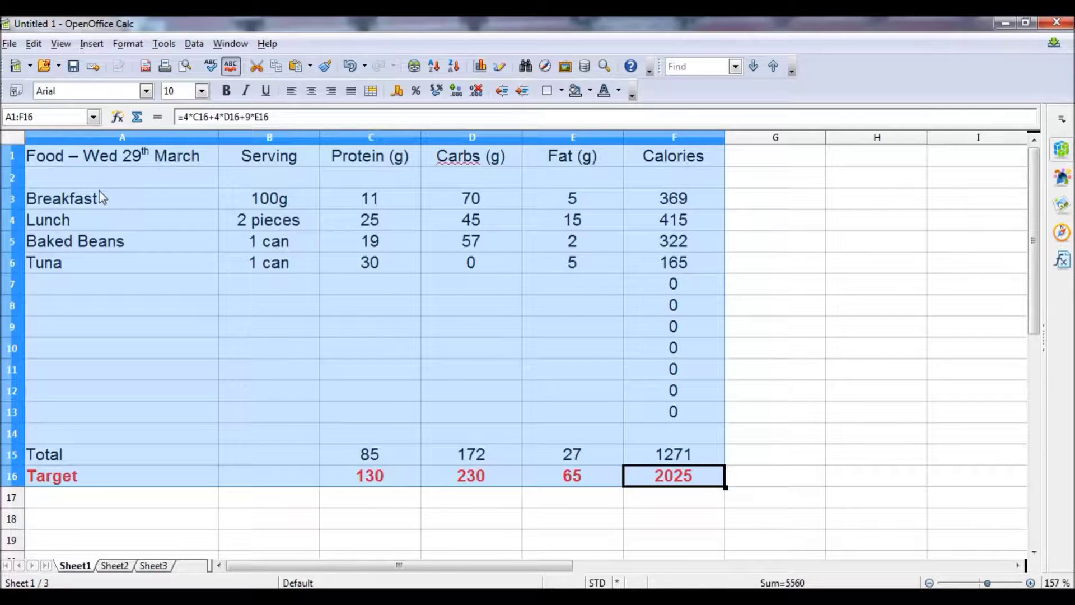
Step: Paste the copied table starting at cell A18
scroll(60, 176, down, 1)
scroll(62, 180, down, 1)
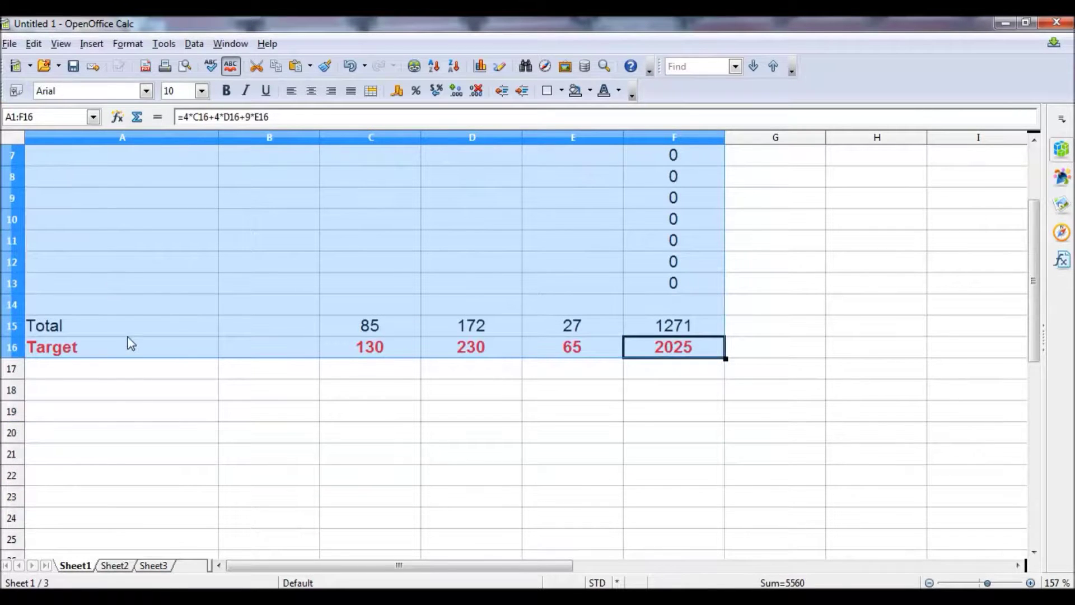
scroll(79, 387, up, 2)
click(143, 241)
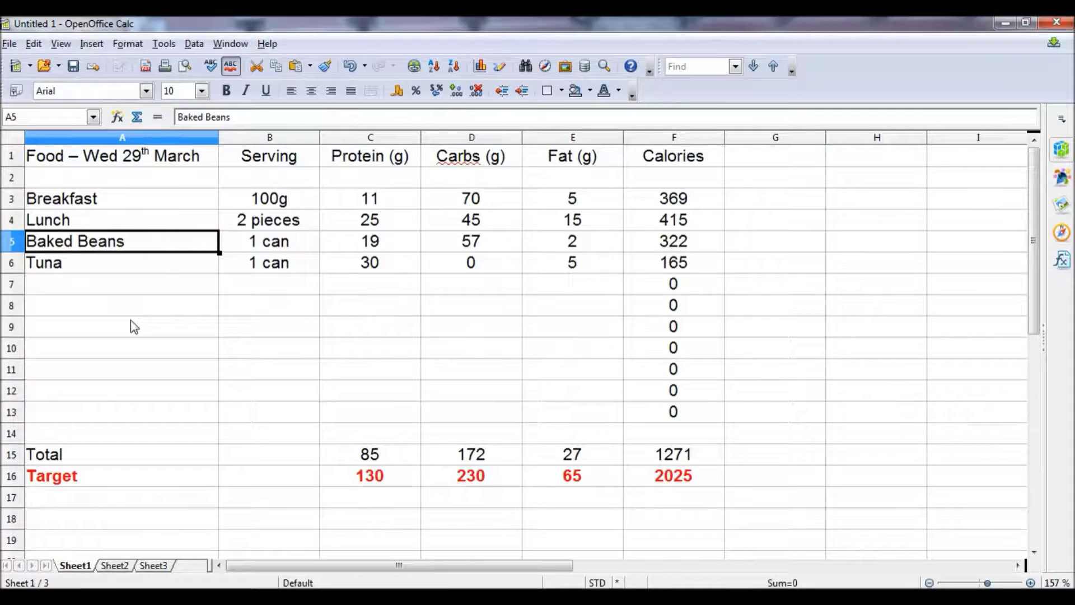
scroll(130, 298, down, 2)
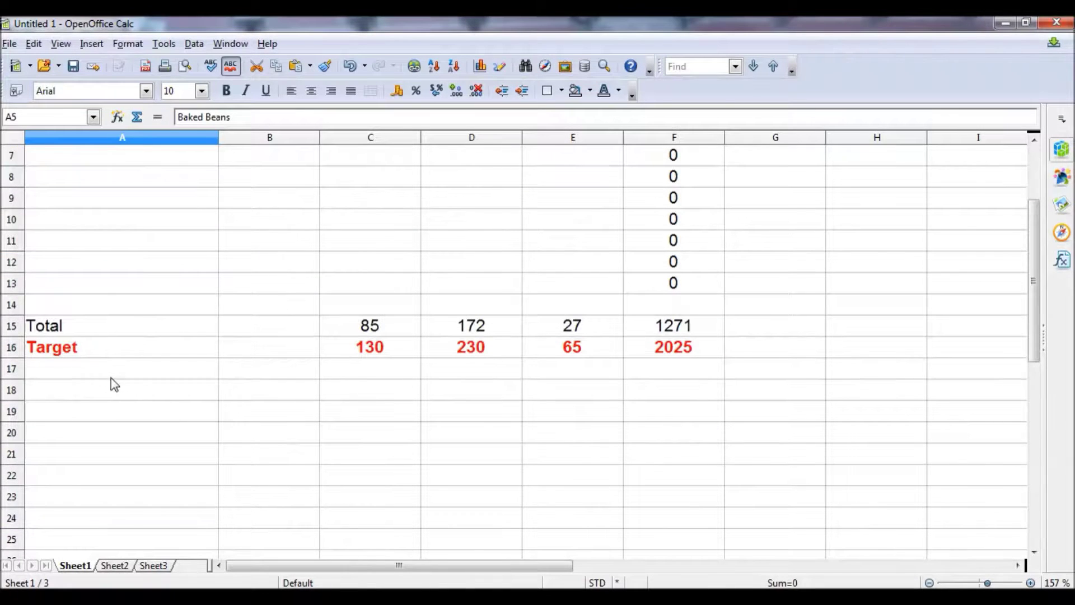
click(104, 392)
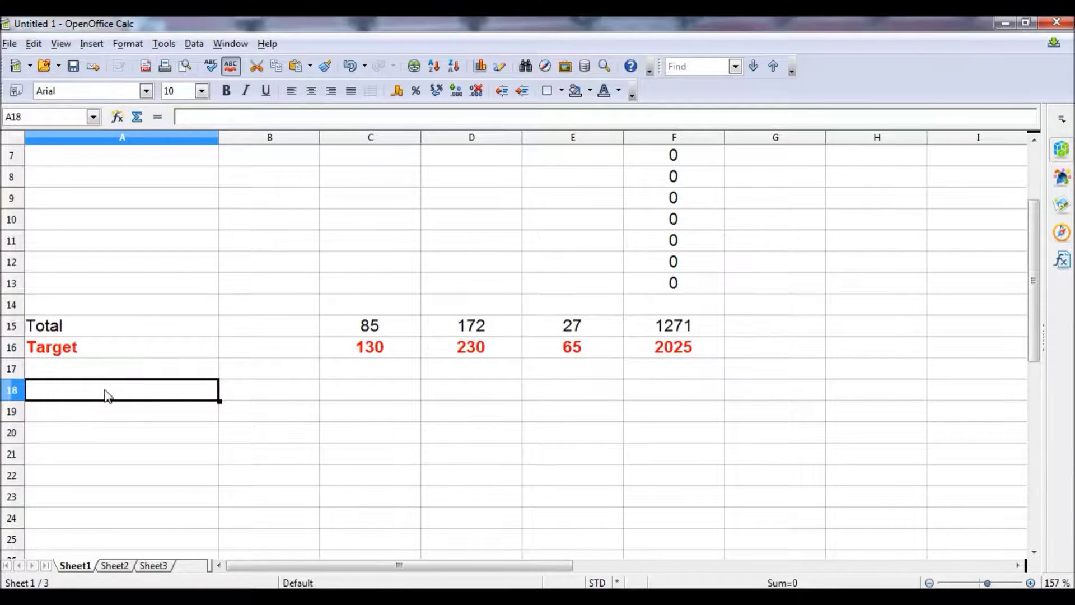
right_click(108, 395)
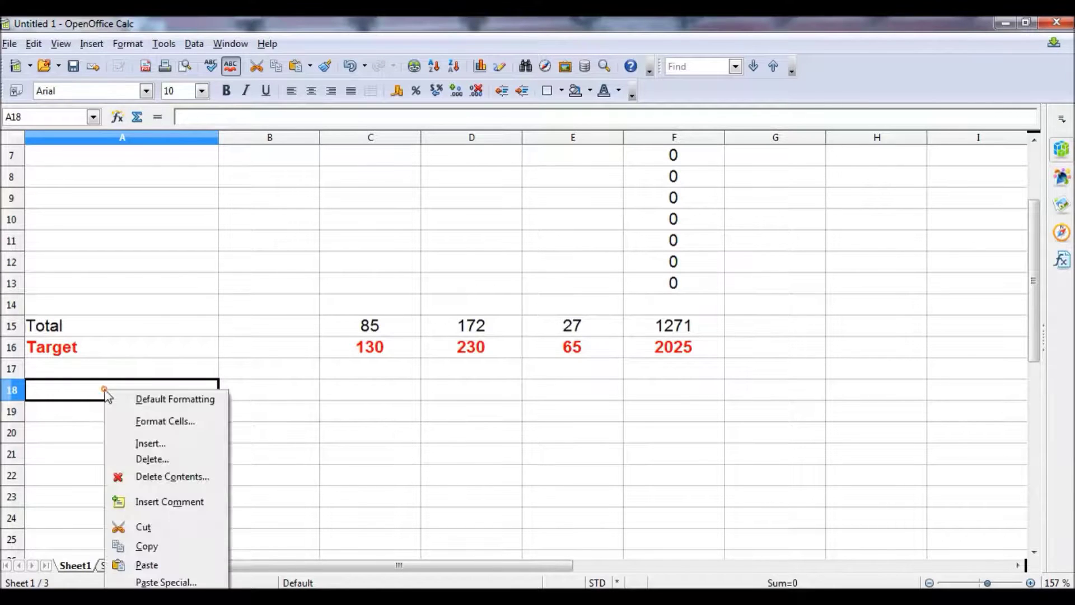
click(159, 571)
scroll(150, 324, down, 3)
scroll(152, 323, up, 5)
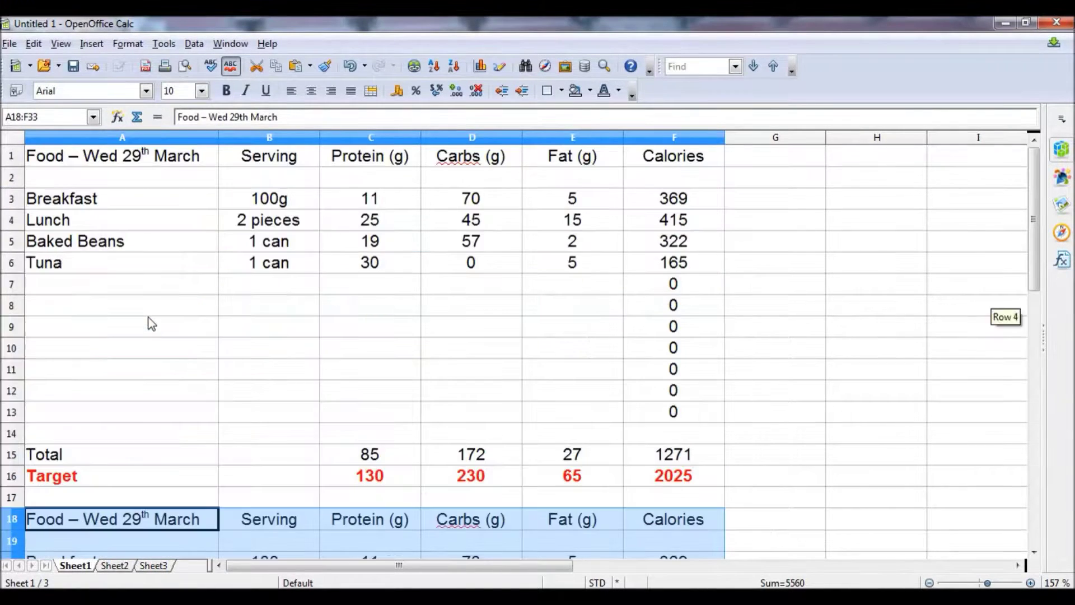
scroll(149, 322, down, 5)
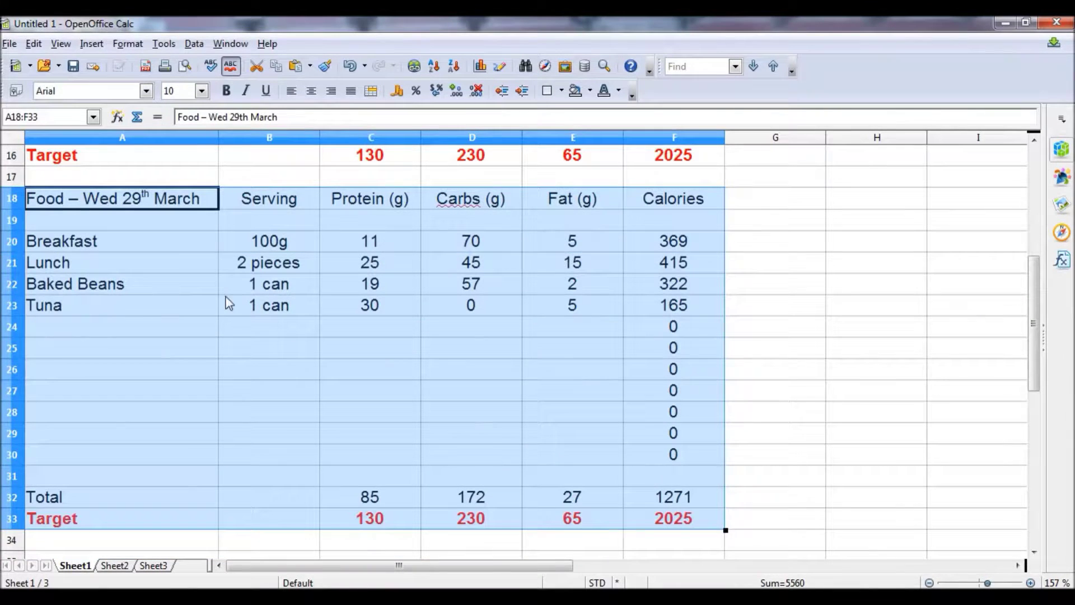
Step: Replace 'Wed 29th' with 'Thurs 30th' in the A18 heading
scroll(170, 255, up, 5)
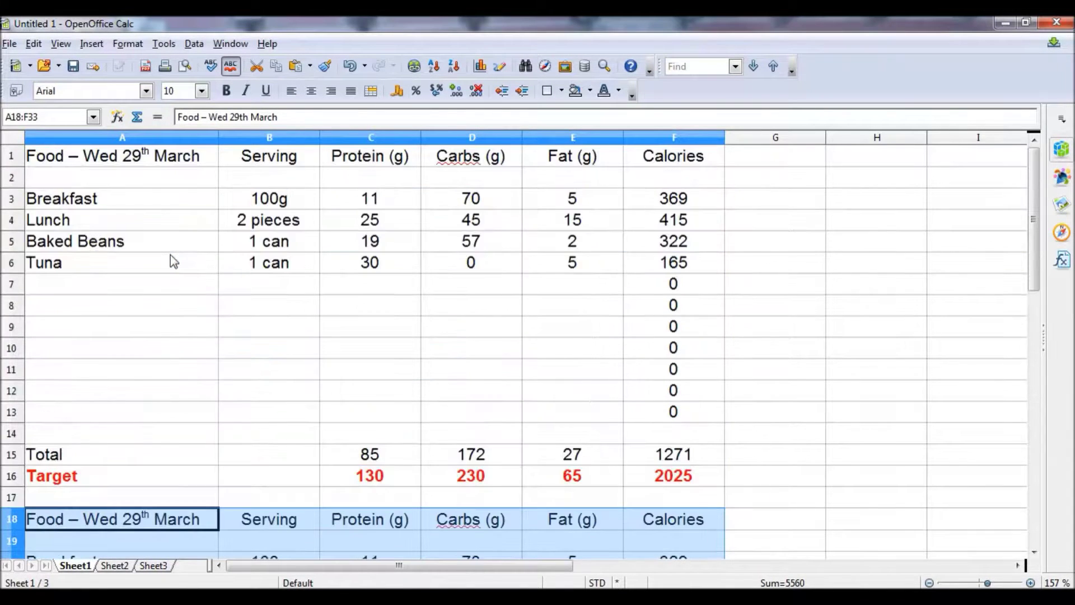
scroll(171, 257, down, 4)
scroll(171, 255, down, 1)
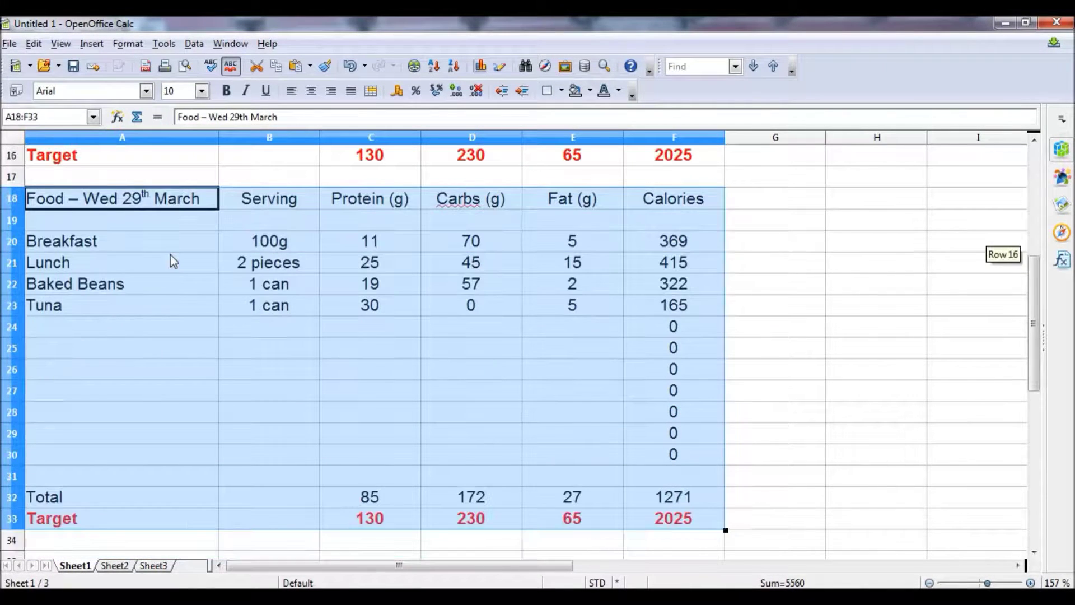
click(113, 202)
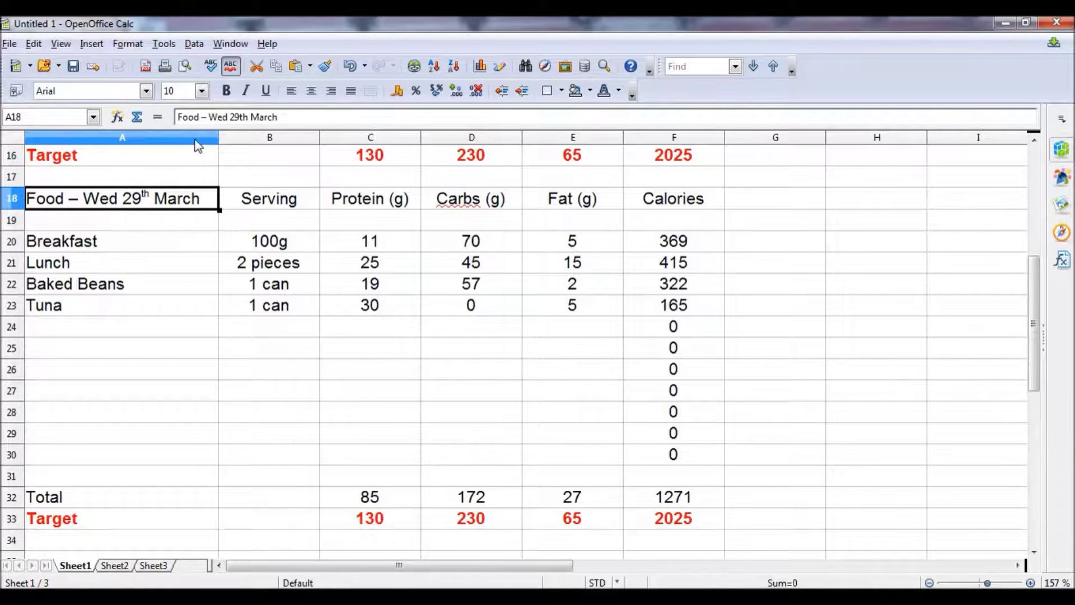
drag(211, 116, 251, 115)
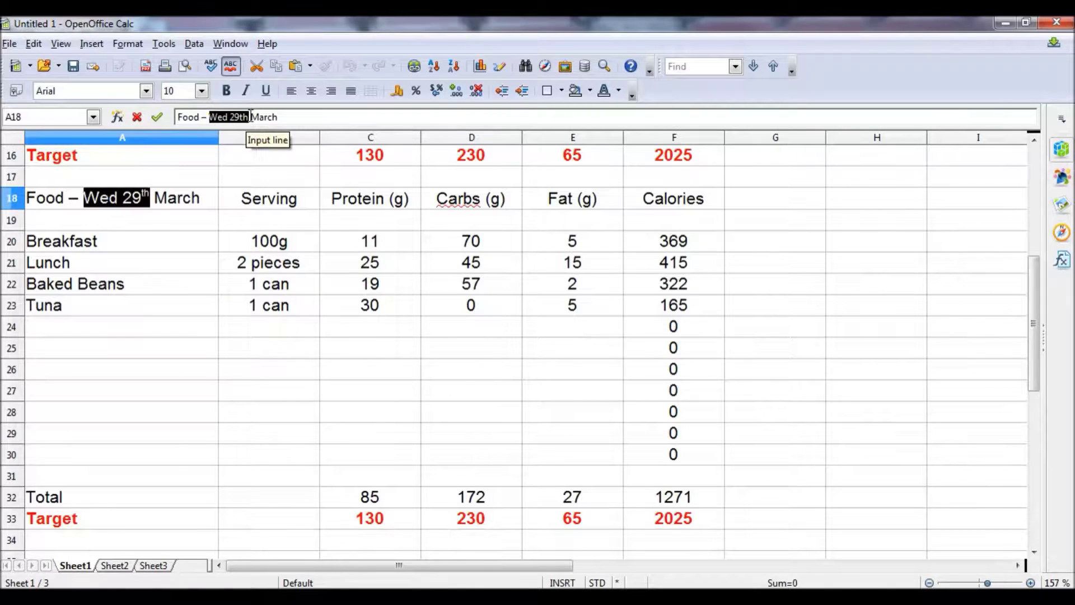
text(Thurs )
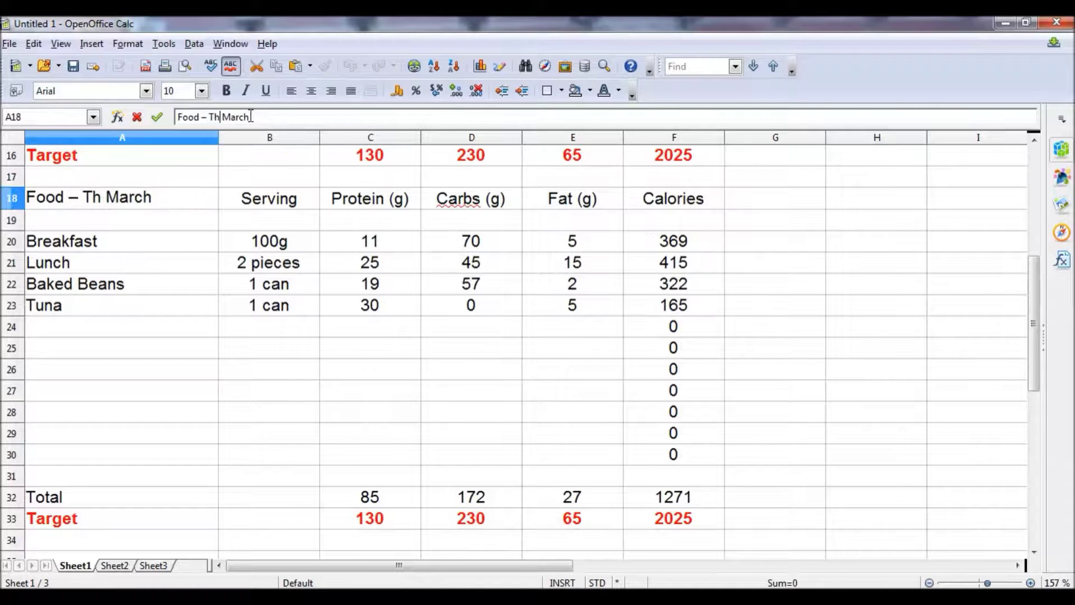
text(30th)
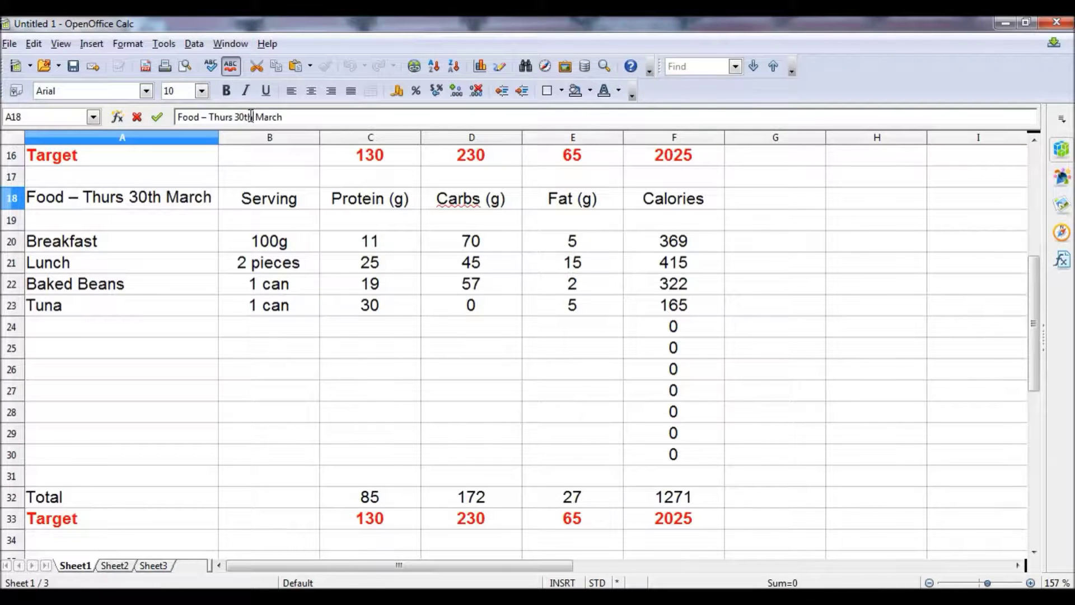
key(Return)
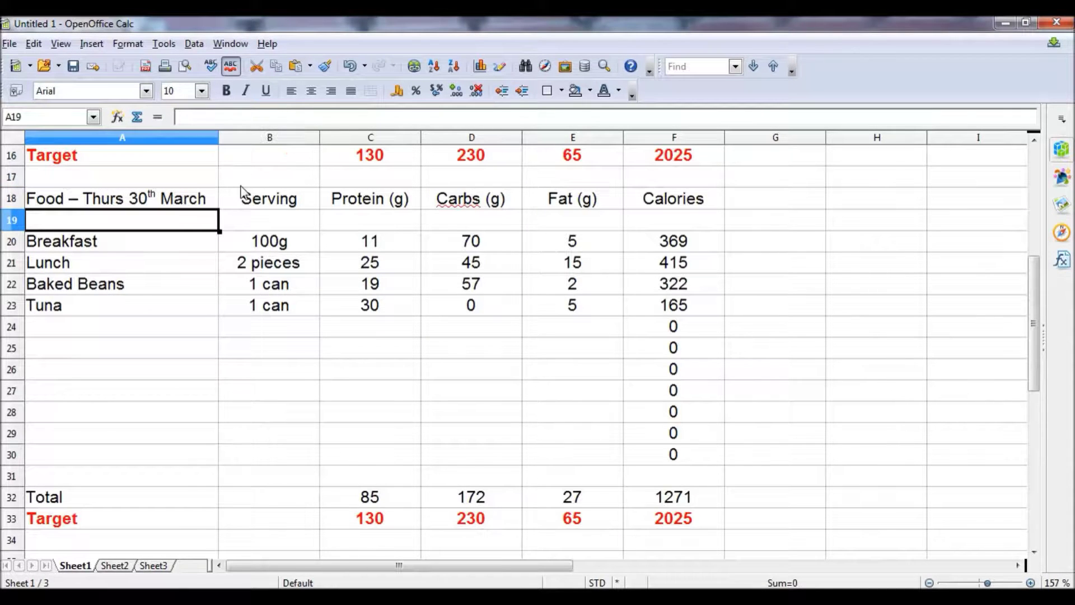
Step: Delete Thursday's copied food entries in A20:E23, leaving the Calories formulas intact
scroll(241, 193, up, 5)
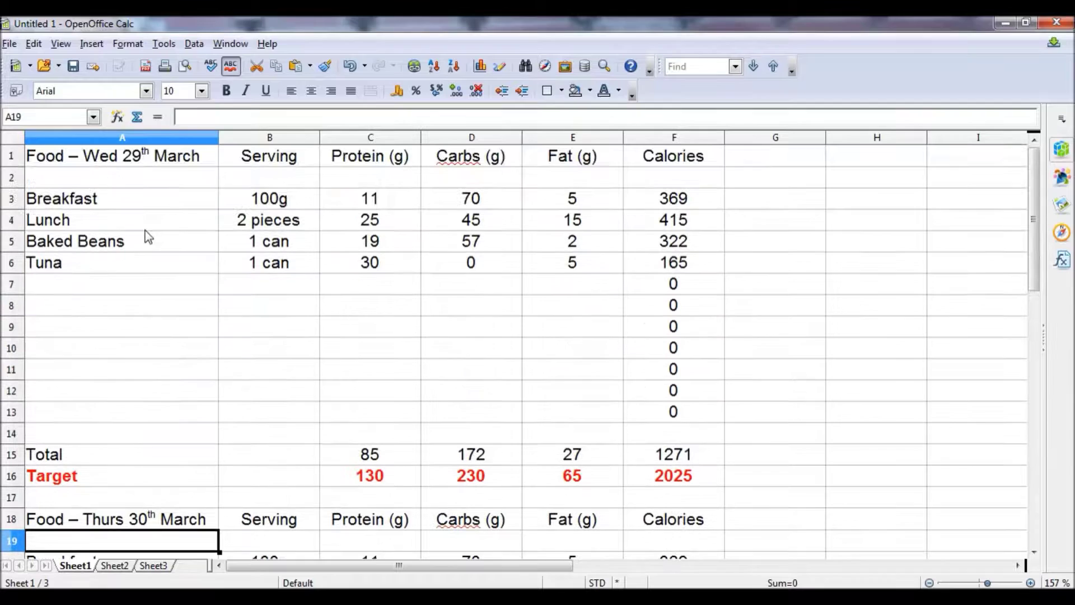
scroll(171, 238, down, 4)
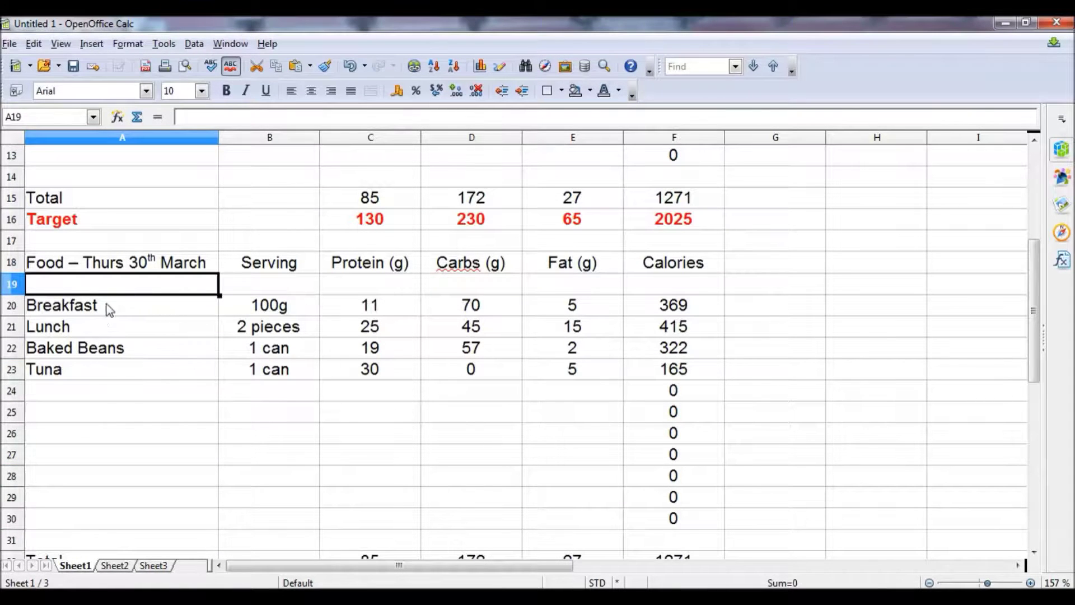
drag(94, 312, 672, 376)
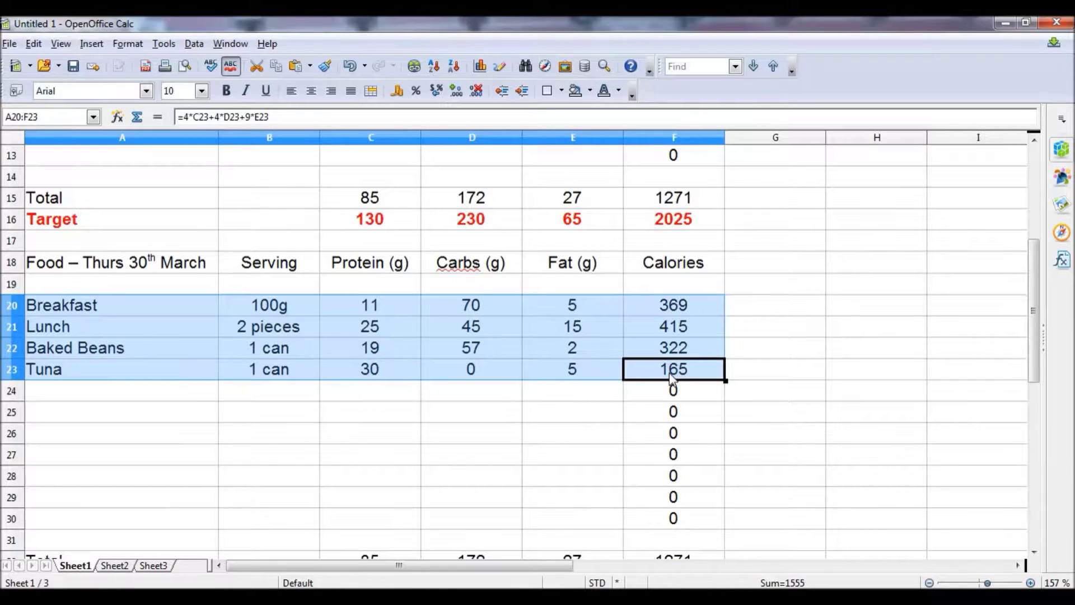
drag(656, 374, 607, 375)
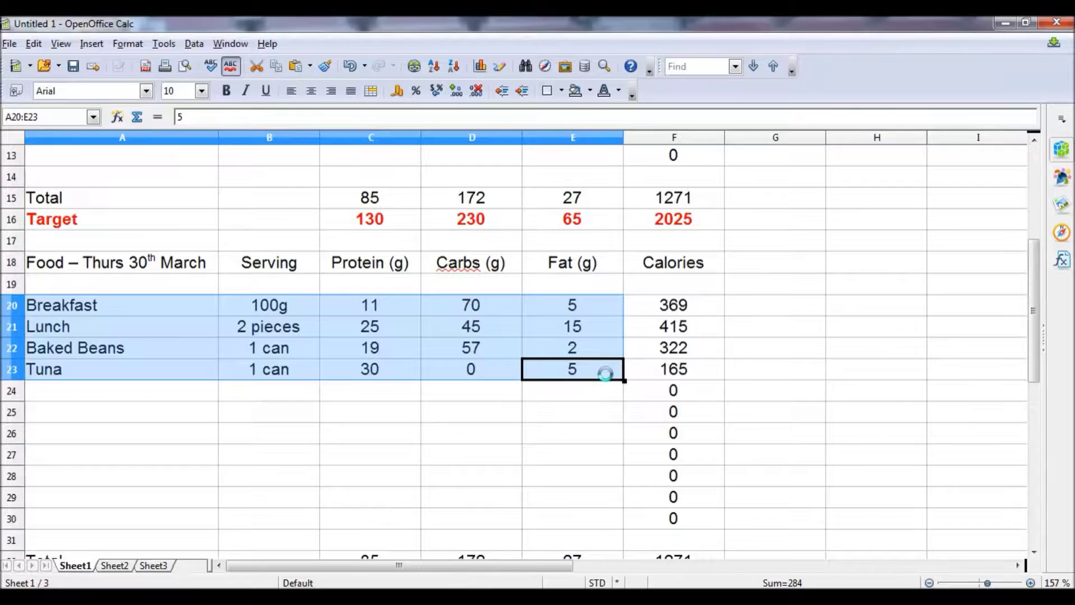
key(Delete)
click(212, 307)
scroll(251, 312, down, 1)
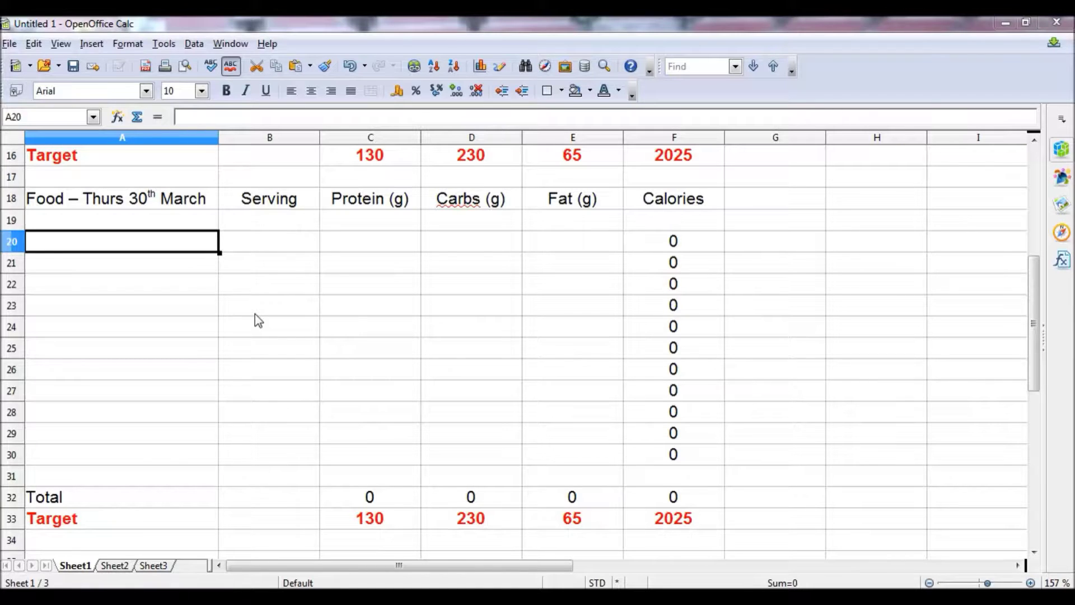
Step: Copy Wednesday's Baked Beans row A5:E5 into A20 of the Thursday table
click(255, 315)
scroll(254, 315, up, 1)
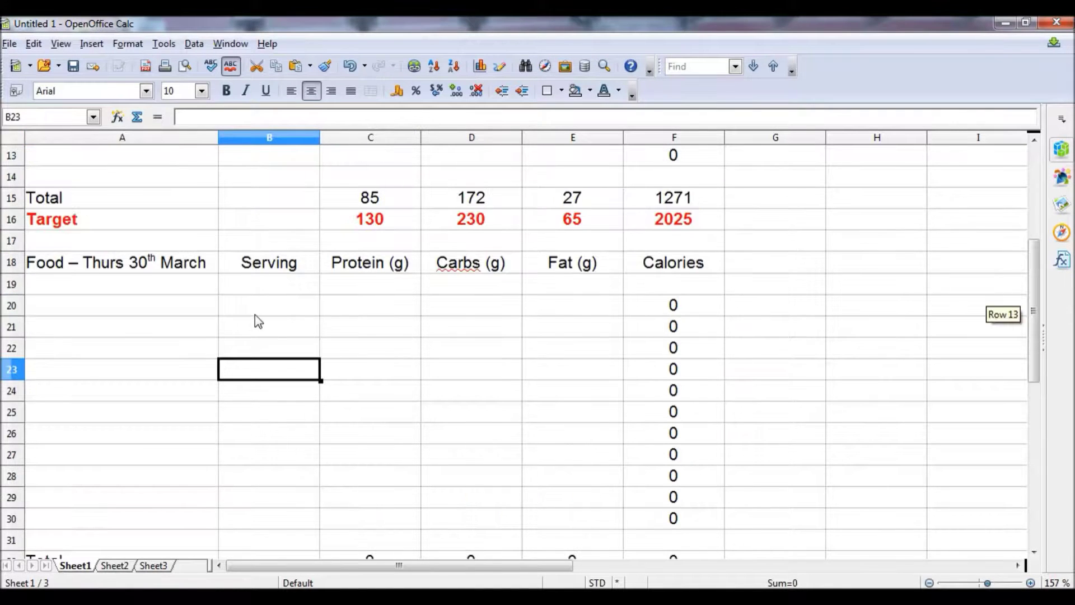
scroll(254, 315, up, 4)
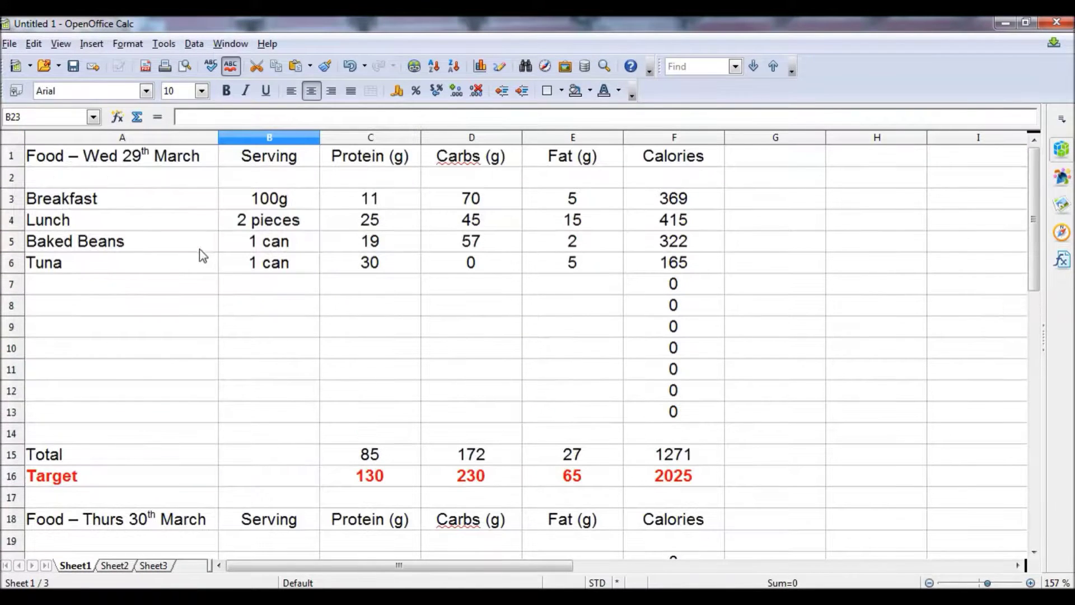
drag(168, 246, 584, 242)
key(ctrl+c)
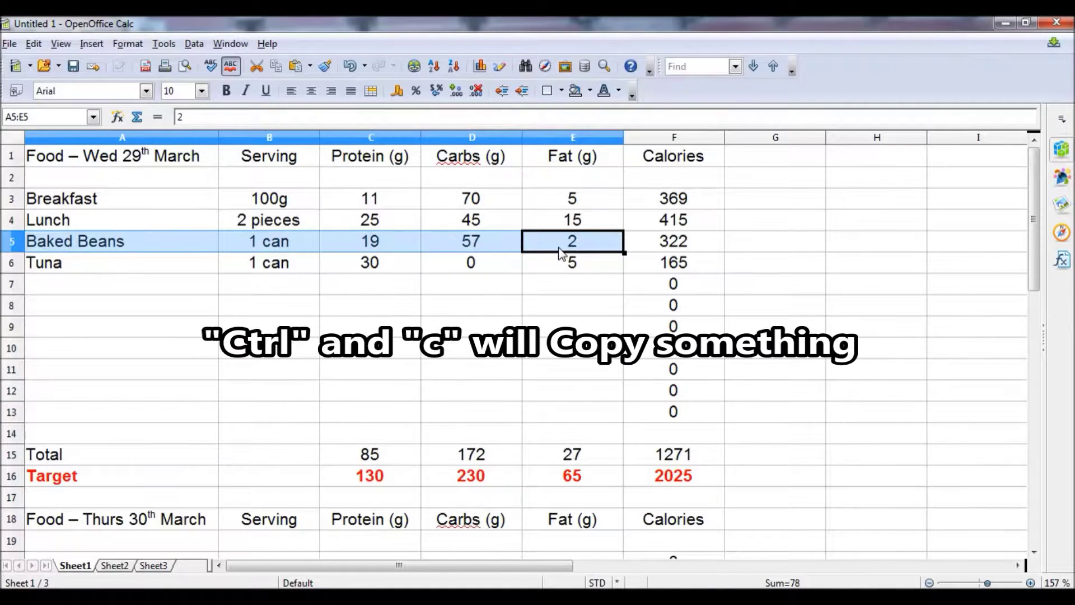
scroll(89, 220, down, 5)
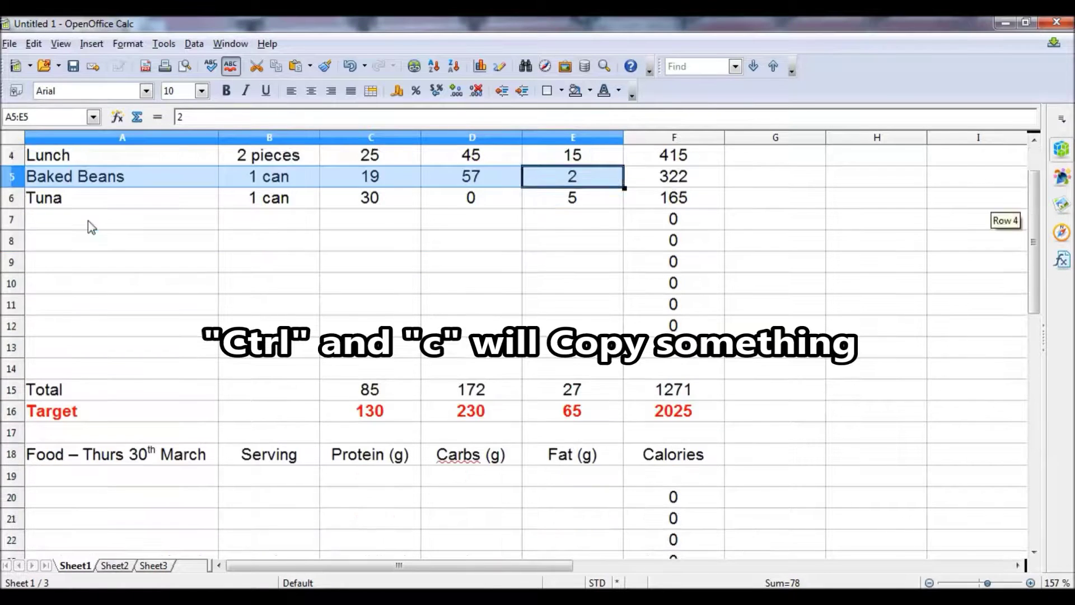
scroll(89, 221, down, 1)
scroll(93, 220, up, 1)
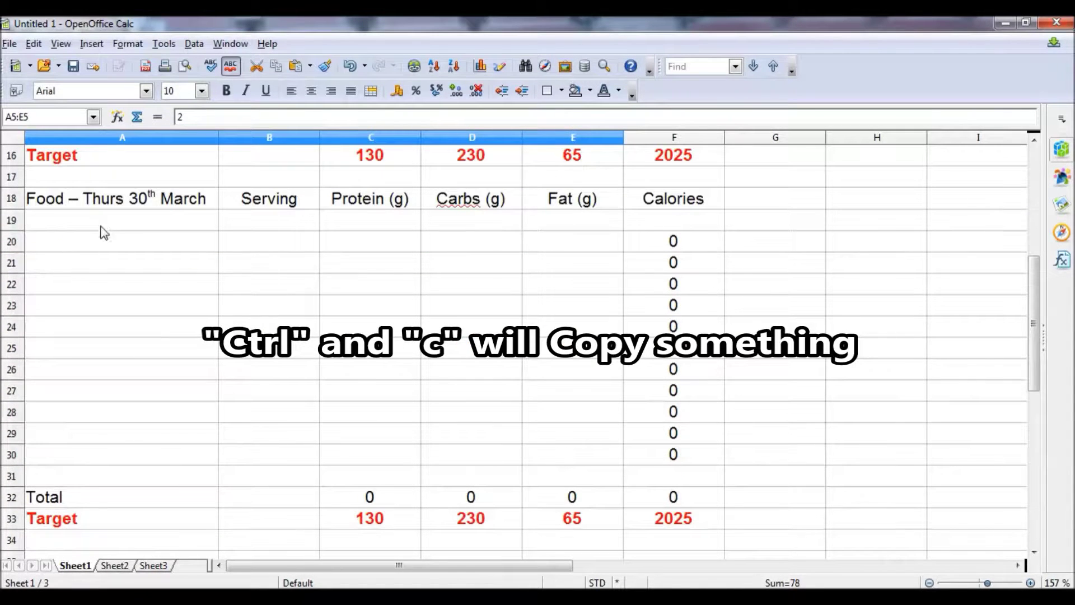
click(102, 242)
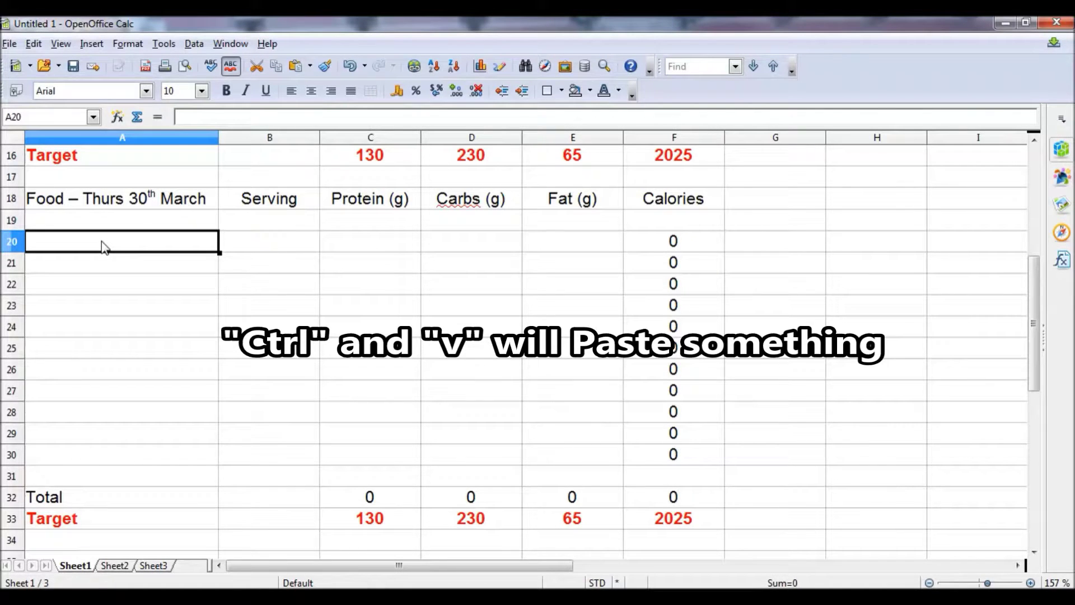
key(ctrl+v)
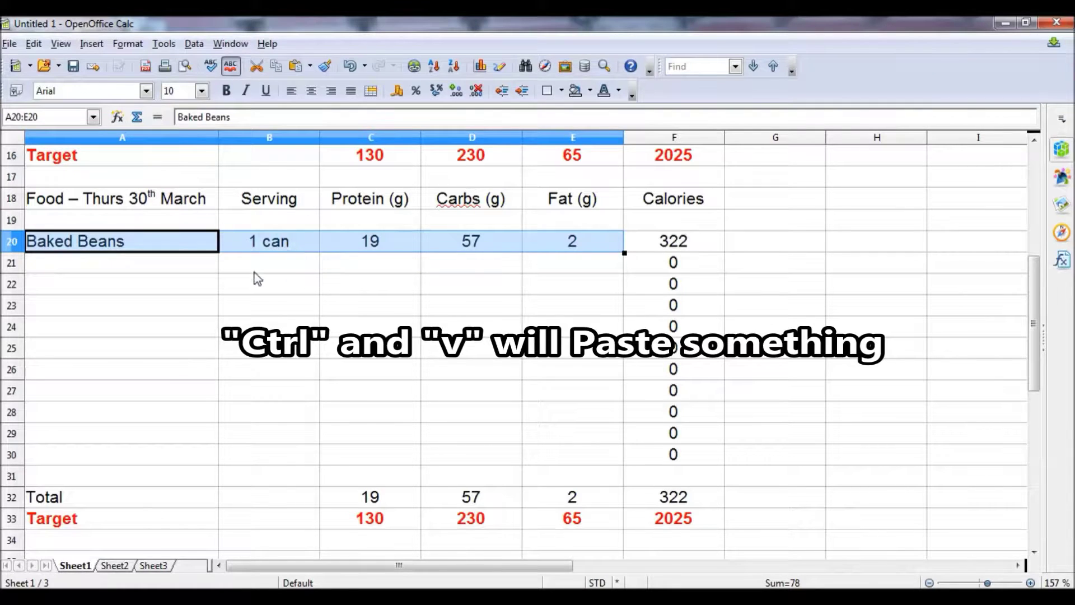
click(253, 264)
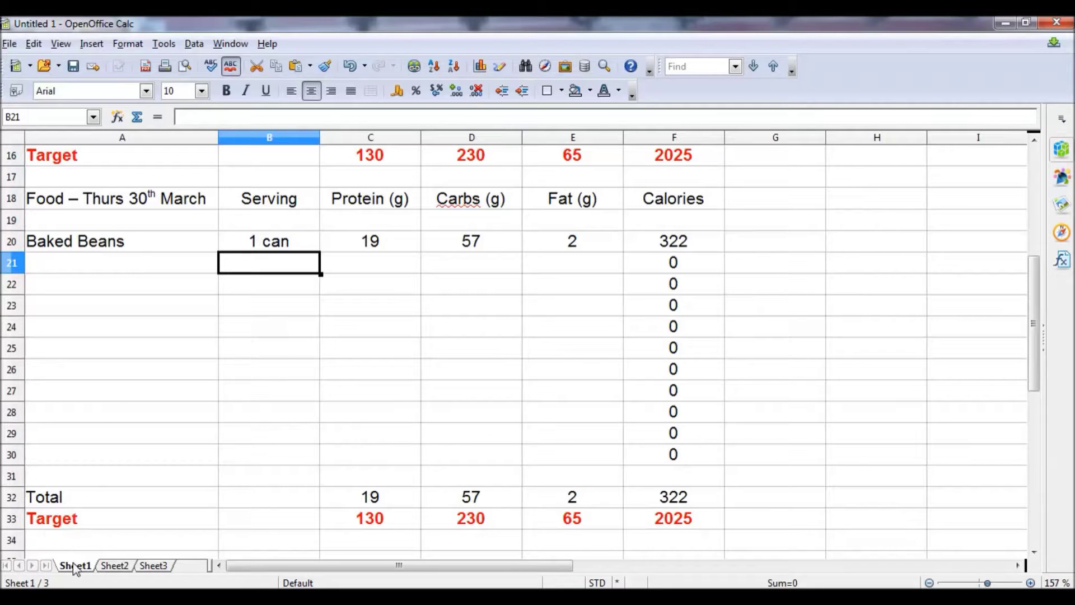
Step: On Sheet2, widen column A to about 4.42 cm and title A1 'Food Database'
click(115, 566)
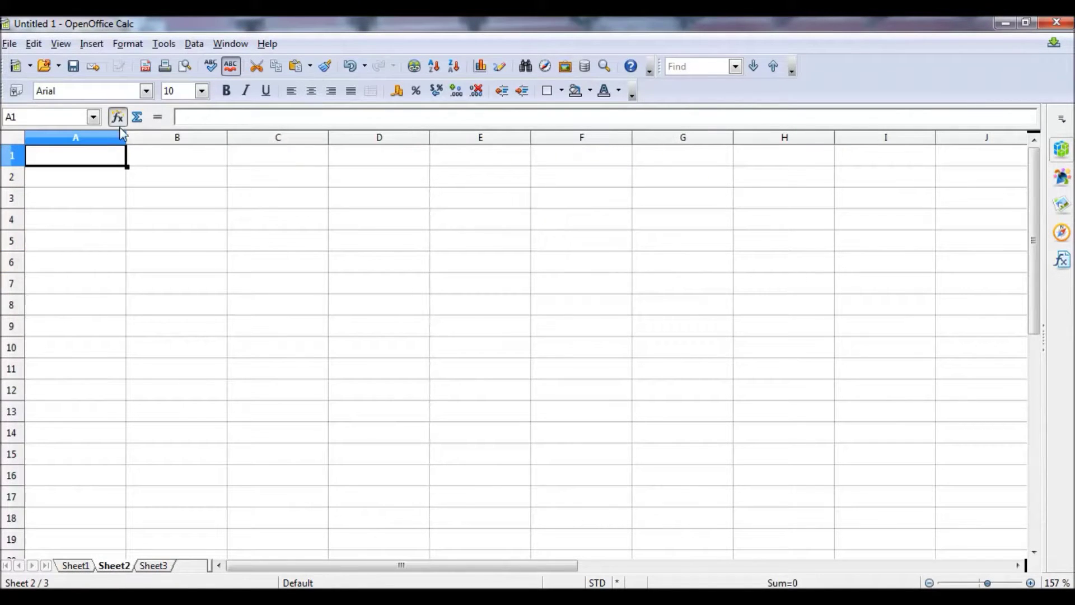
drag(126, 141, 222, 137)
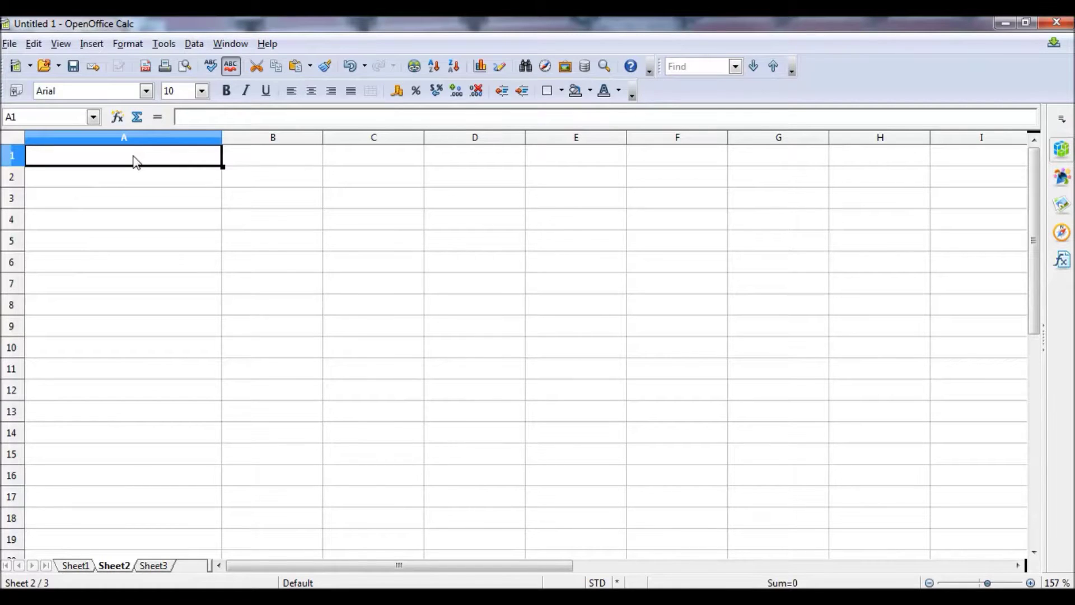
text(Food Datab)
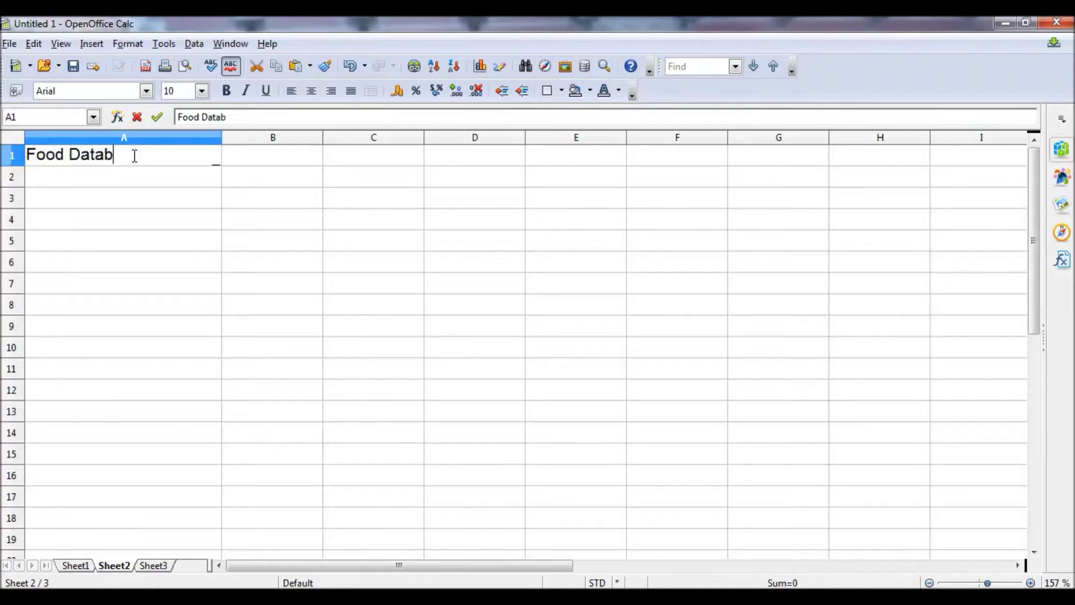
text(ase)
key(Return)
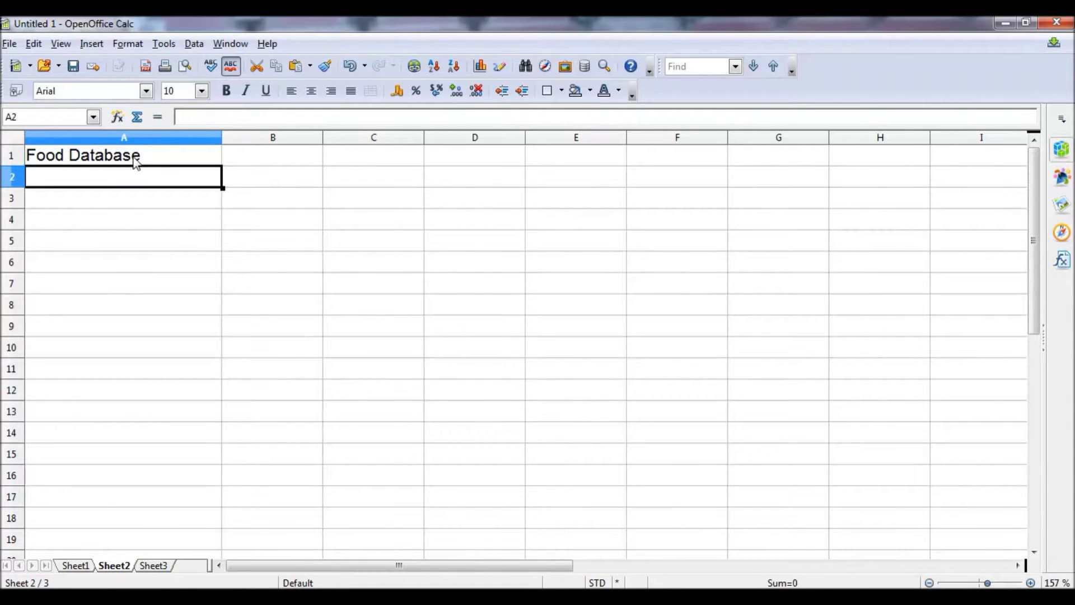
Step: Paste the Baked Beans row into row 3 of the Food Database sheet
click(131, 200)
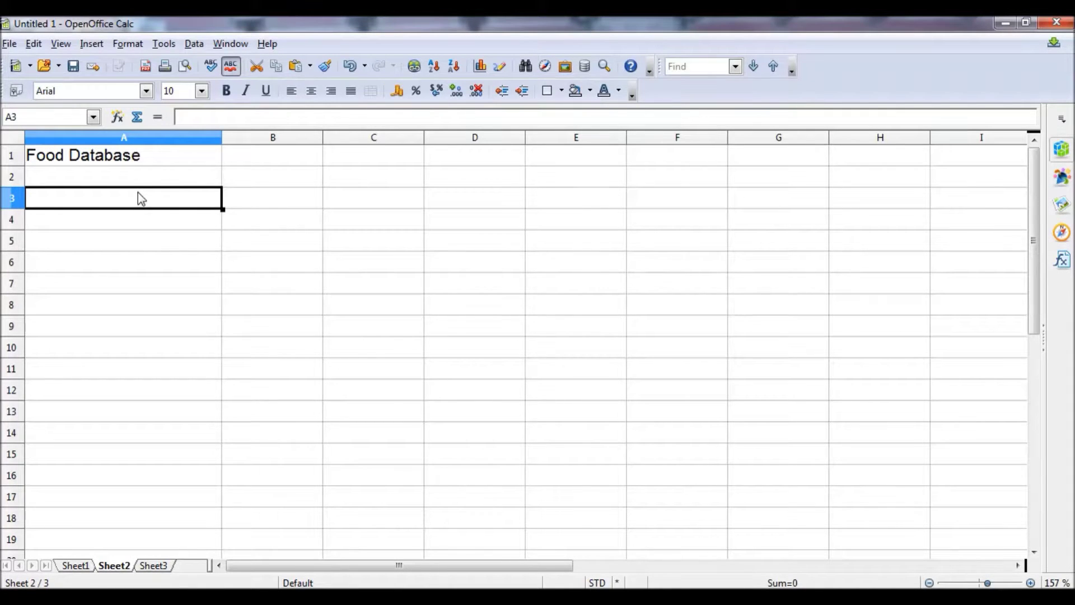
key(ctrl+v)
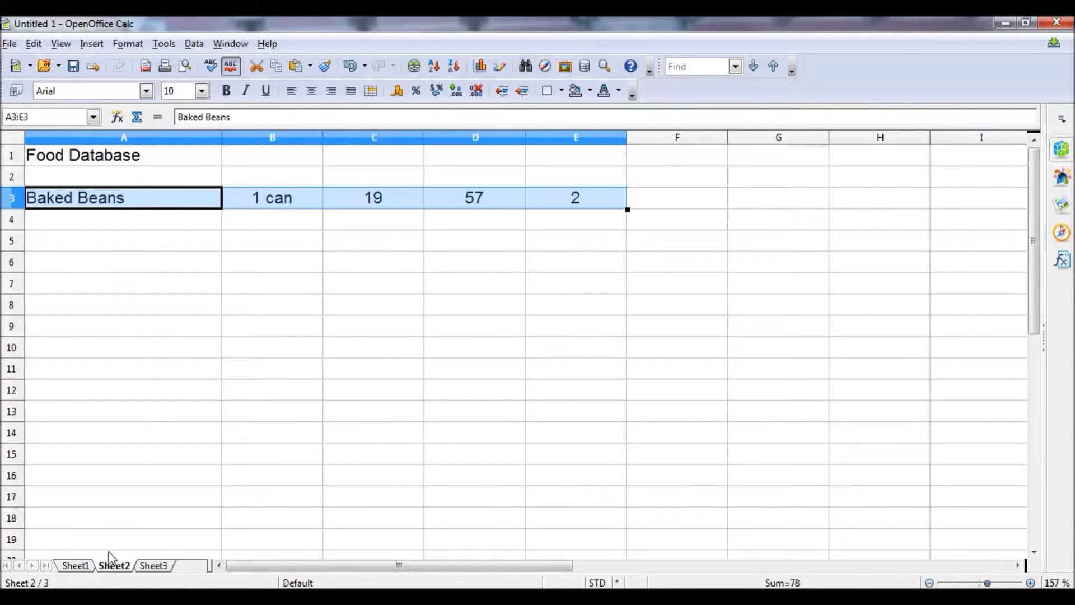
click(83, 565)
scroll(176, 330, up, 5)
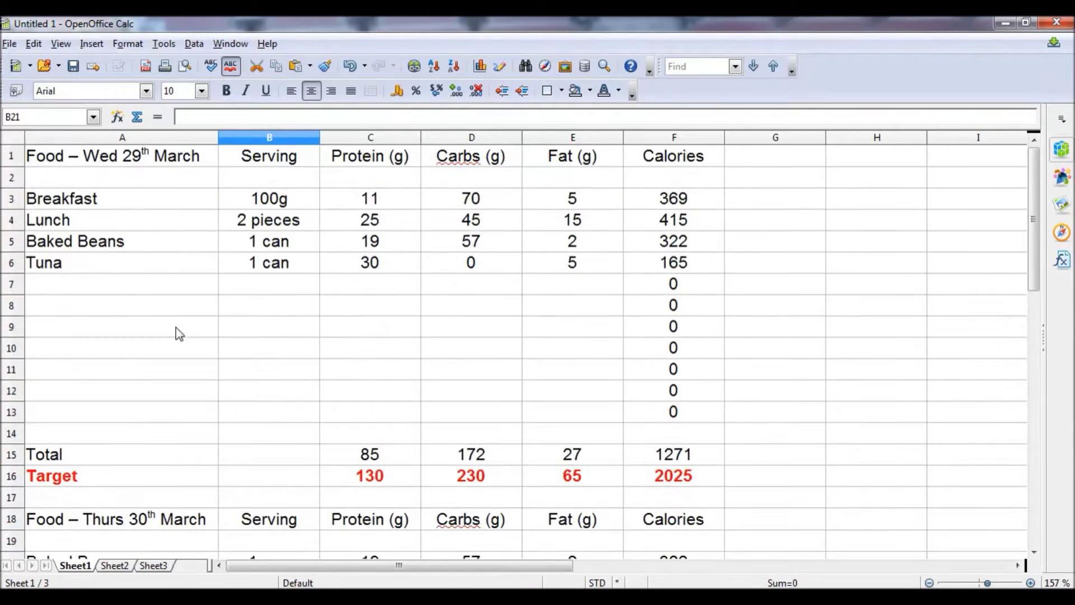
scroll(176, 328, down, 5)
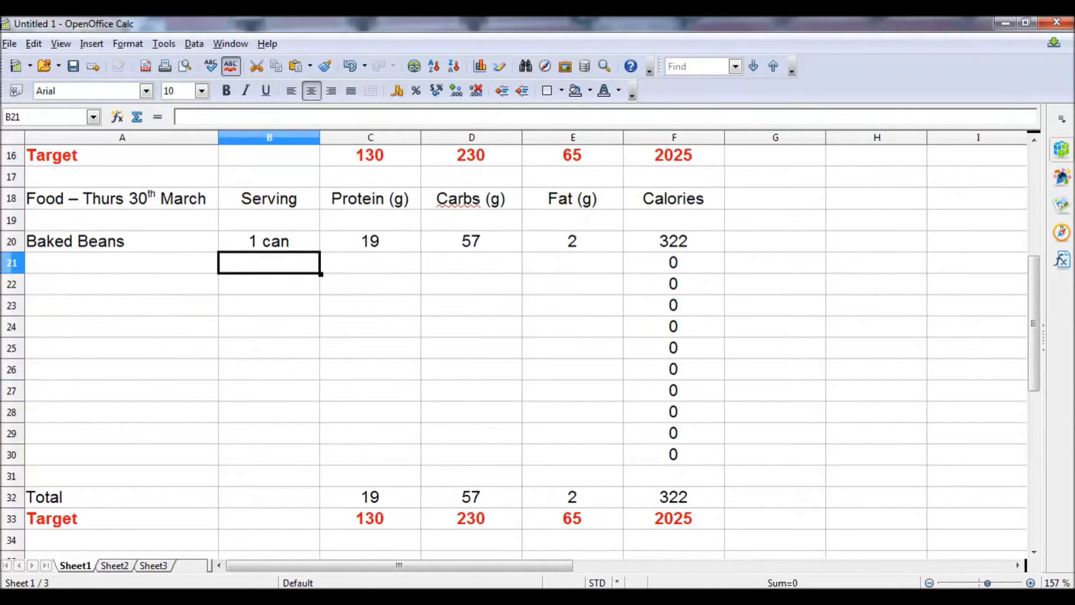
click(114, 566)
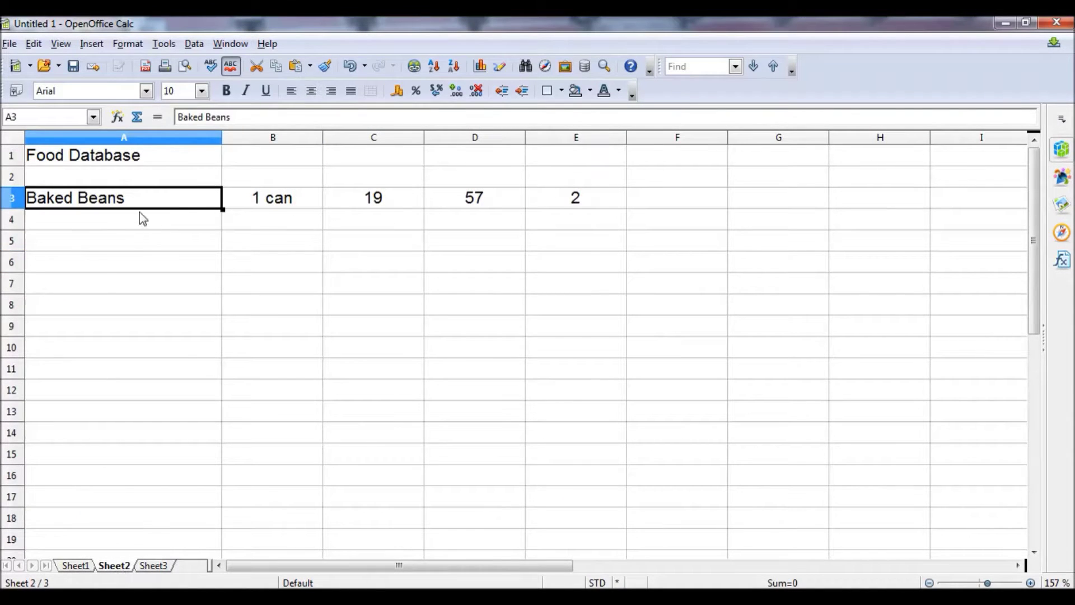
Step: Paste nine more foods into the Food Database at A4:E12 below Baked Beans
click(98, 218)
text(Flapjack	2 pcs	39	44	24 Branston Beans	1 can	19.6	56.6	1.6 Mackerel	1 tin	20	0	15 White Rice	50g	4	39	1 Meridian PB	40g	12	5	18 Burgen Bread	2 pcs	13	22	9.5 Cous Cous	50g	5.5	34	0 Chicken Breast	180g	41	0	7 Chickpeas	240g	15.5	38	4.8)
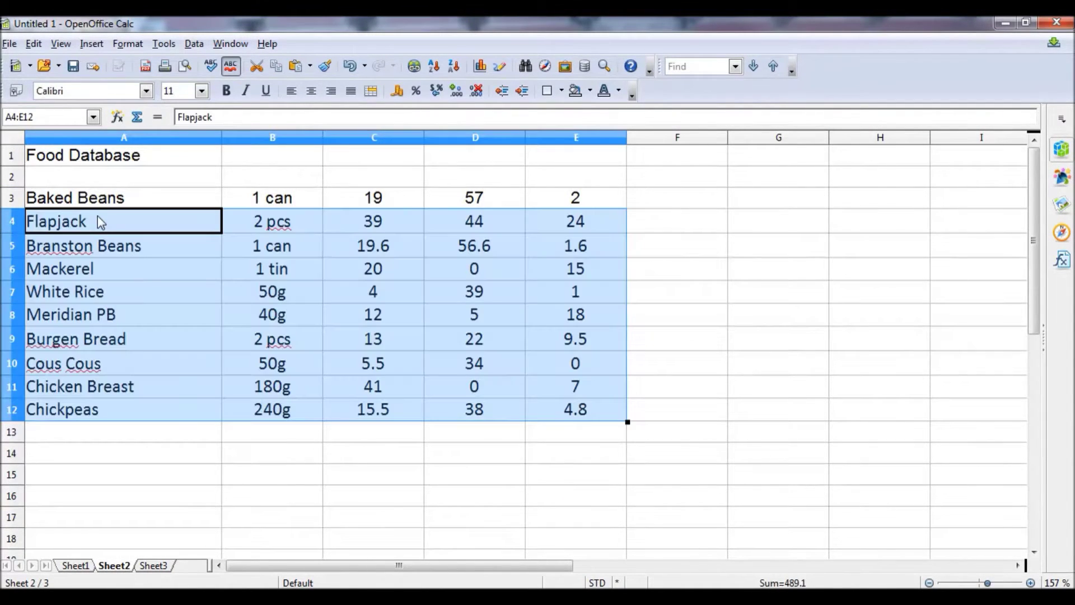
key(Down)
key(Down)
key(Down)
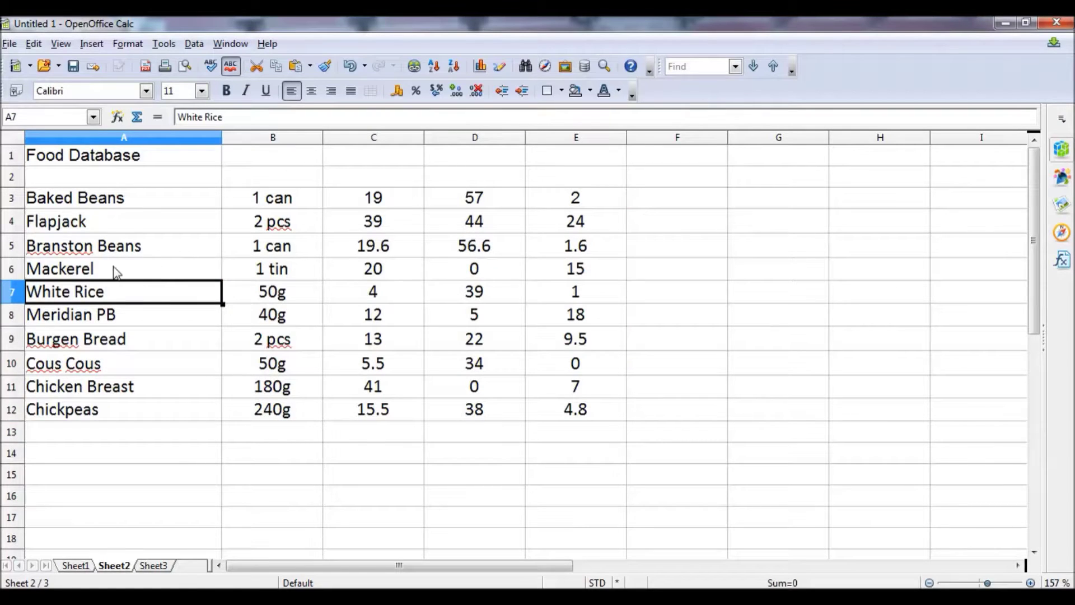
Step: Copy the Mackerel row into Thursday's food table at Sheet1 A21
drag(105, 266, 553, 271)
key(ctrl+c)
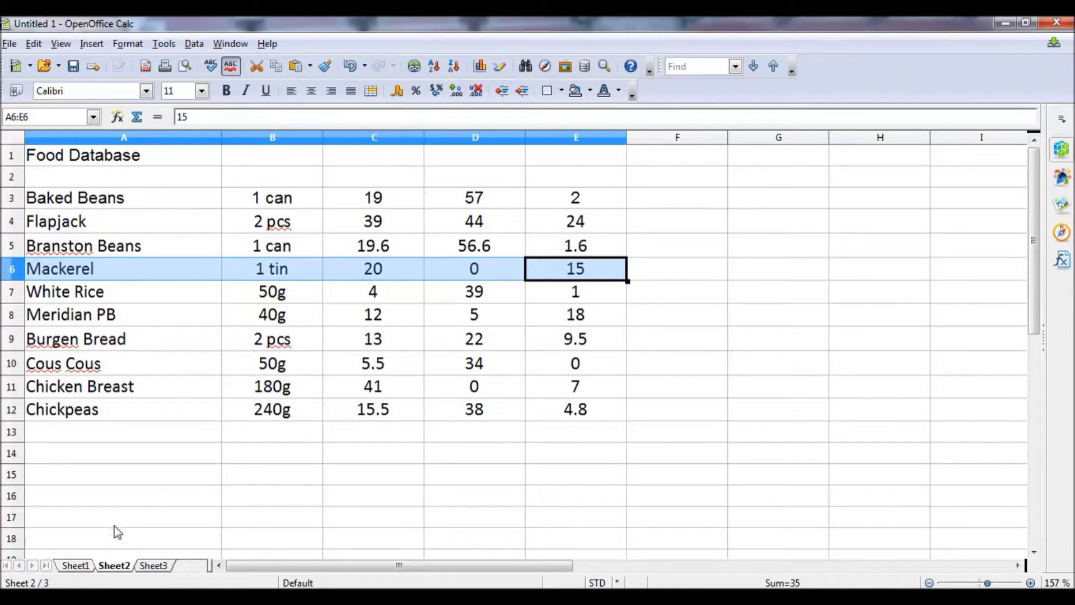
click(78, 564)
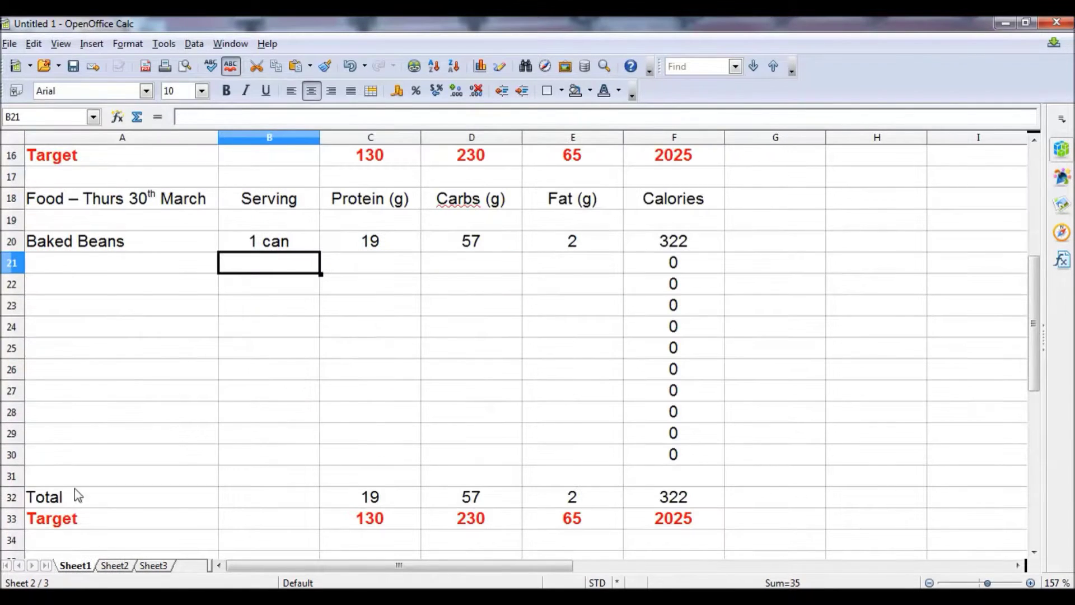
click(127, 267)
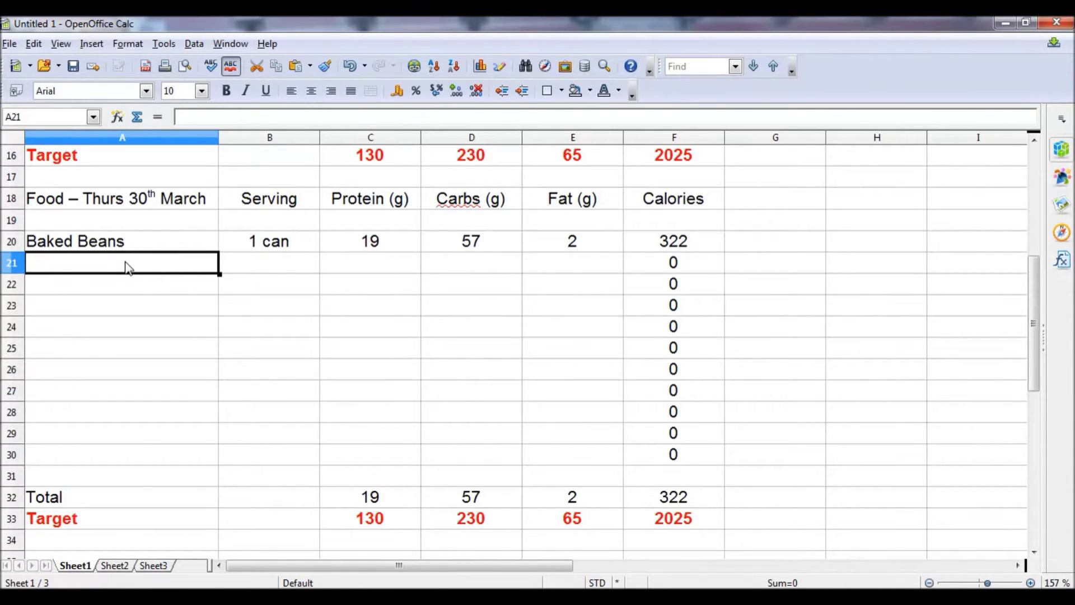
key(ctrl+v)
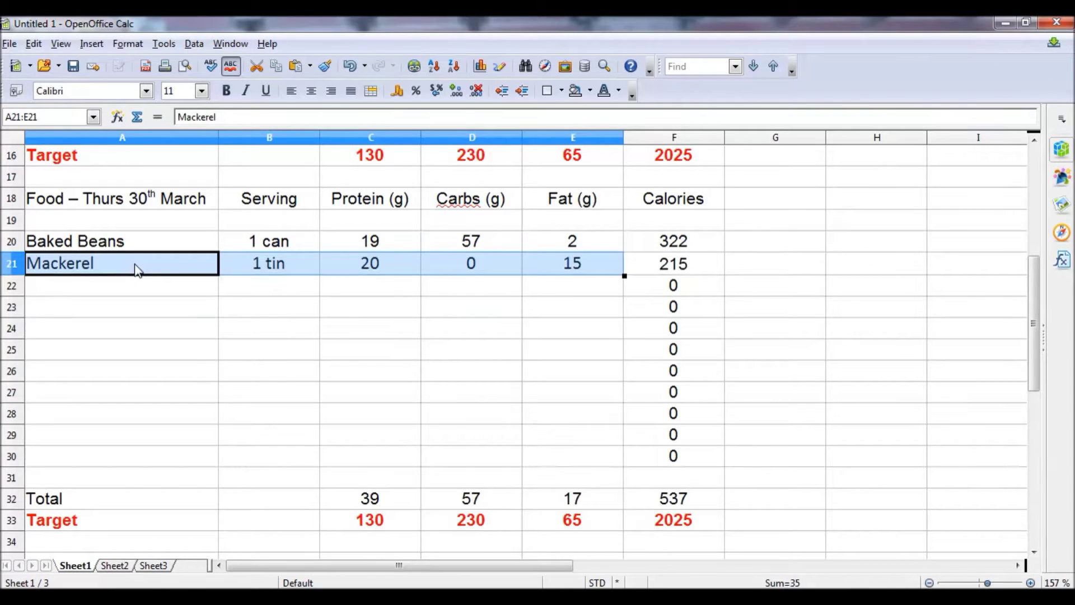
Step: Copy the Flapjack-to-Chickpeas foods (Sheet2 A4:E12), then pick the empty Sheet1 row under Mackerel
click(122, 567)
drag(137, 230, 564, 410)
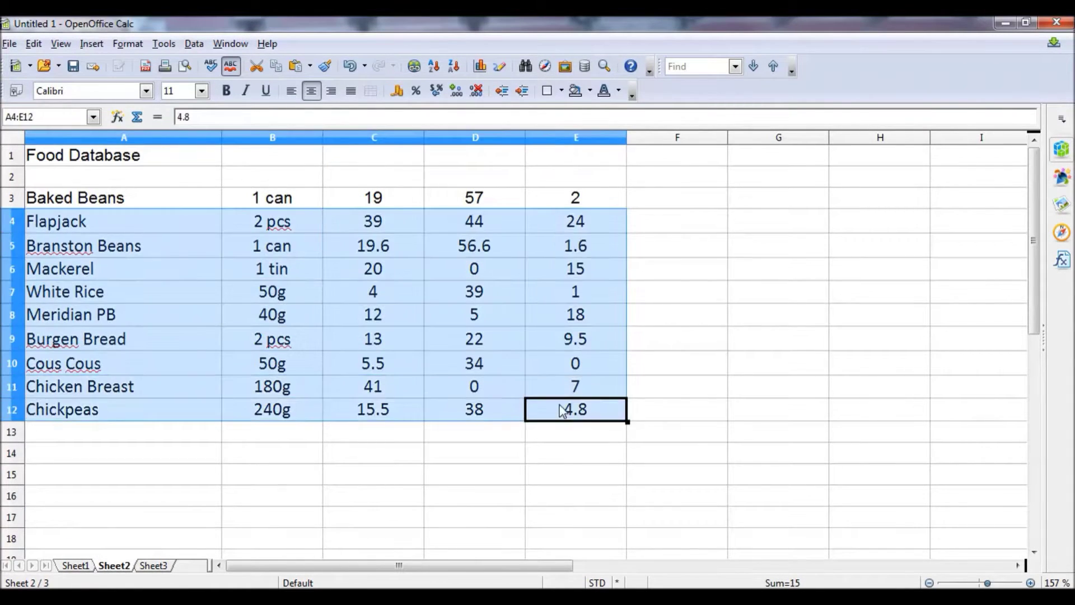
click(89, 566)
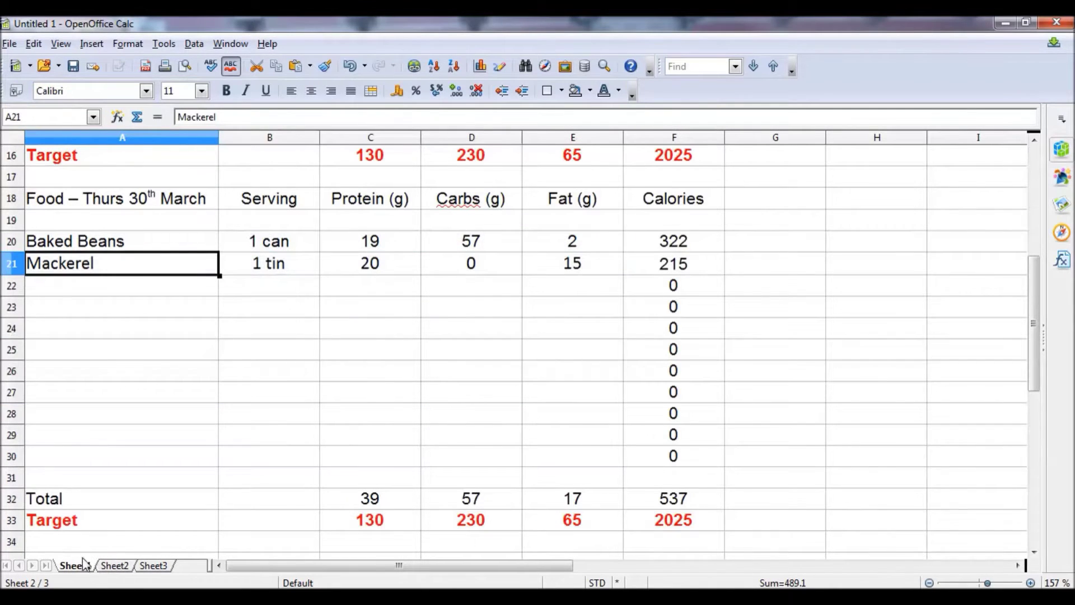
click(98, 286)
Step: Paste the nine foods into Thursday's table at A22:E30, bringing calories to 2897.9
text(Flapjack	2 pcs	19	44	24 Branston Beans	1 can	19.6	56.6	1.6 Mackerel	1 tin	20	0	15 White Rice	50g	4	39	1 Meridian PB	40g	12	5	18 Burgen Bread	2 pcs	13	22	9.5 Cous Cous	50g	5.5	34	0 Chicken Breast	180g	41	0	7 Chickpeas	240g	15.5	38	4.8)
scroll(103, 297, down, 3)
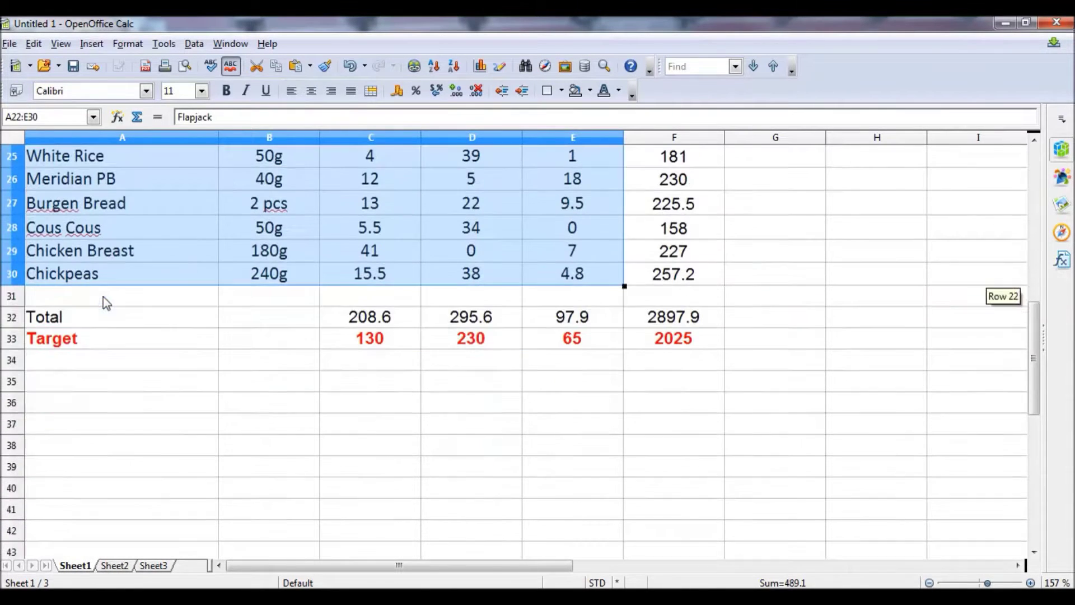
click(54, 301)
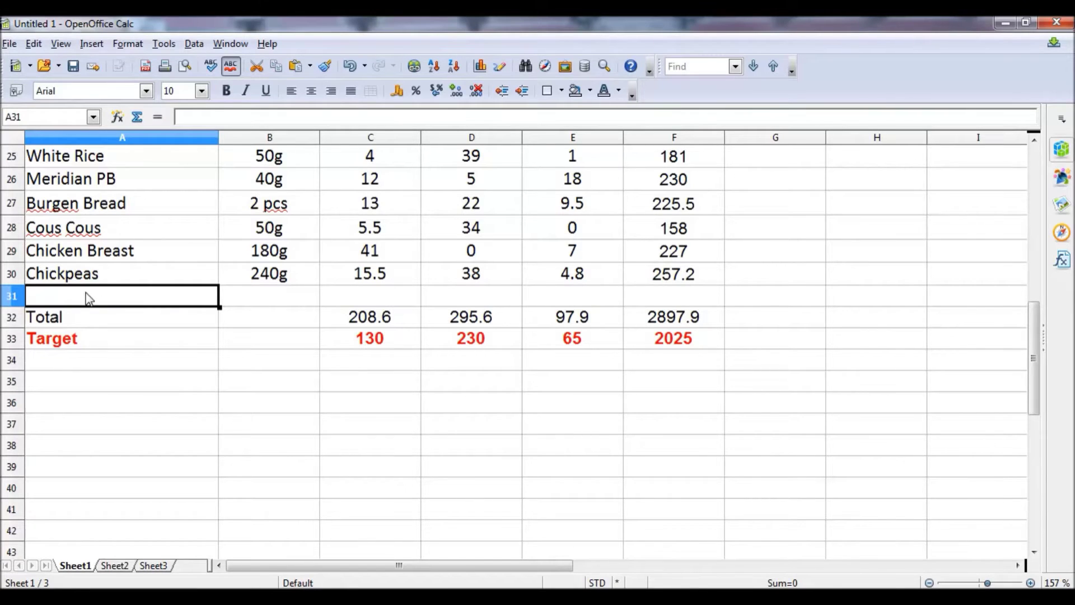
Step: Insert two blank rows at row 31, pushing Thursday's Total and Target to rows 34–35
right_click(13, 297)
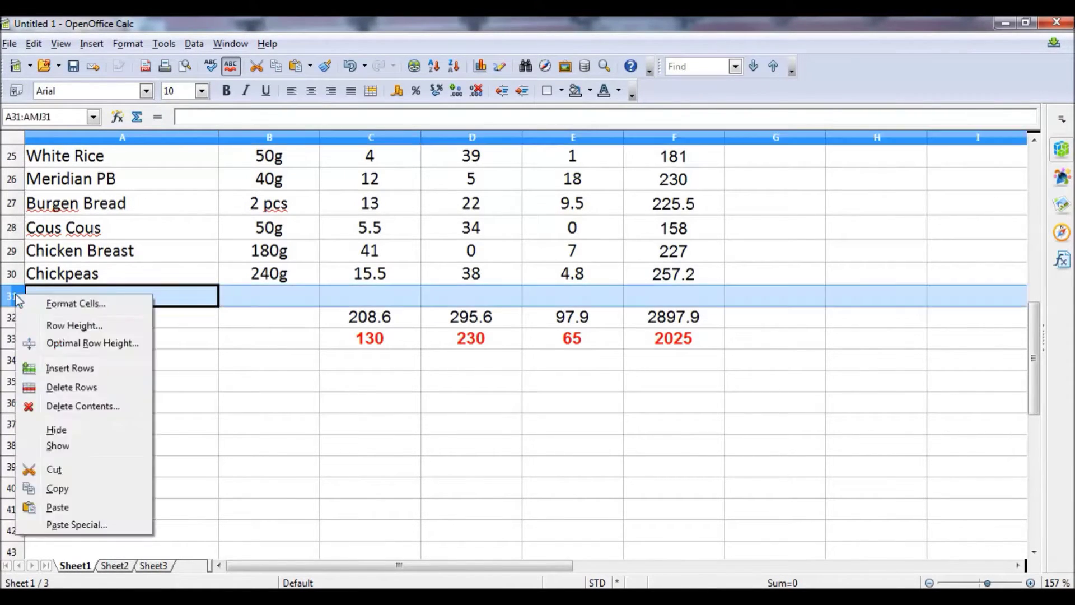
click(66, 371)
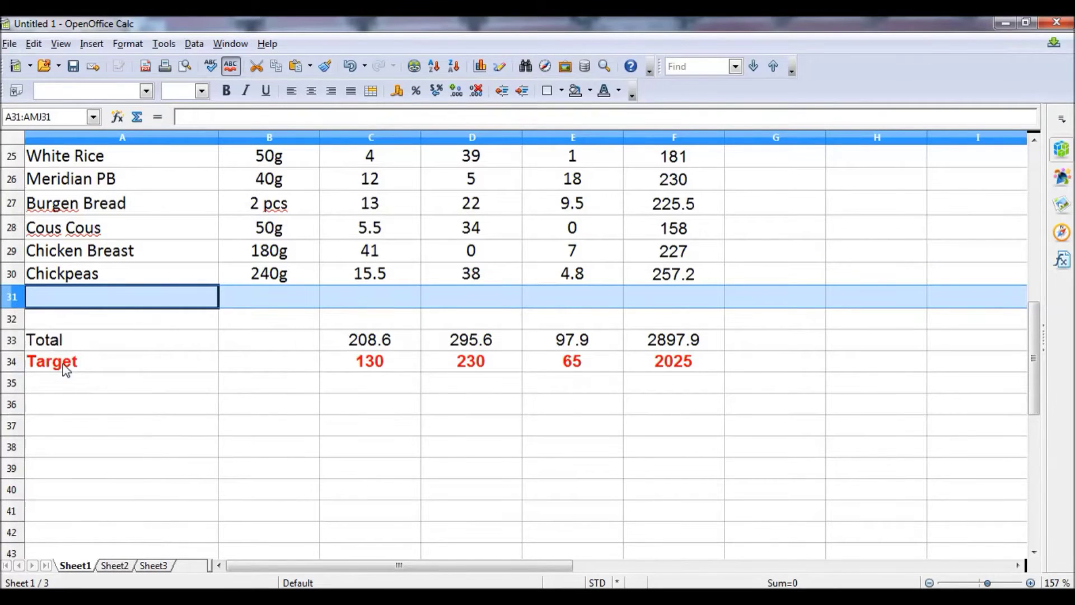
right_click(12, 295)
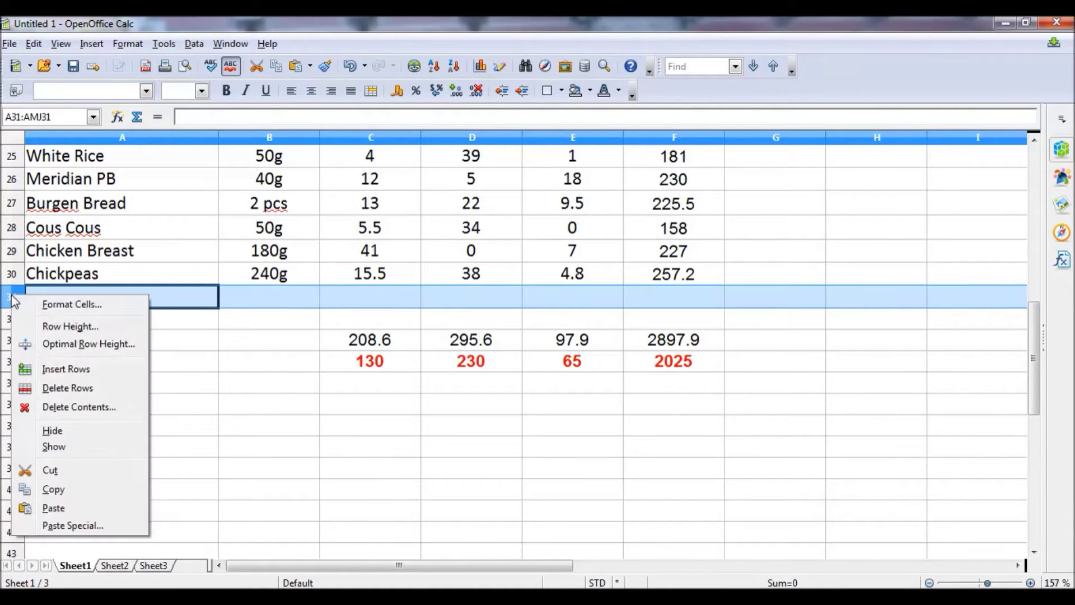
click(67, 369)
scroll(207, 392, up, 2)
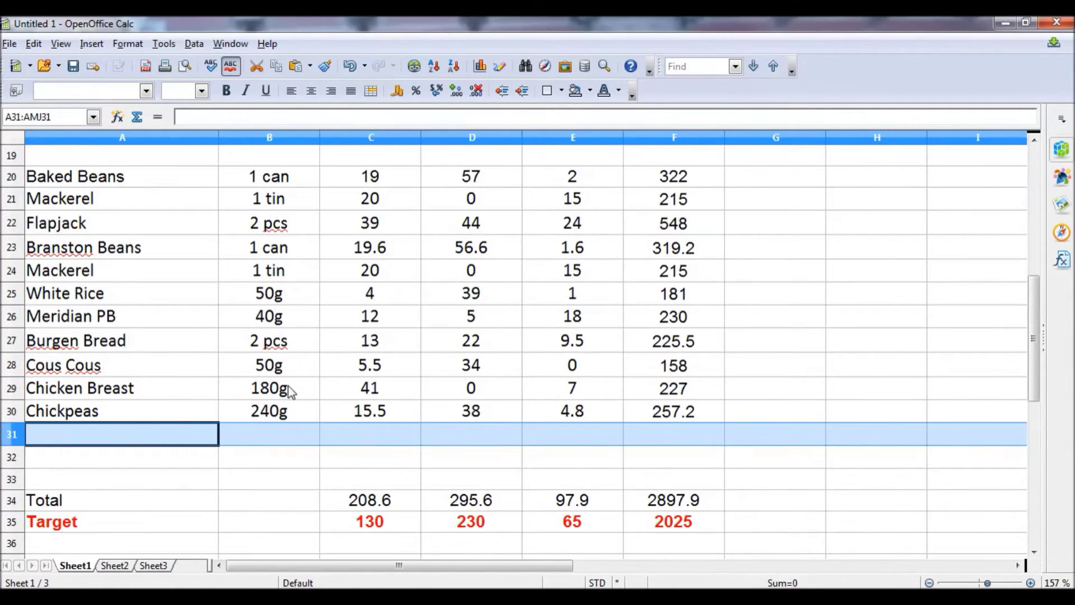
scroll(296, 351, up, 1)
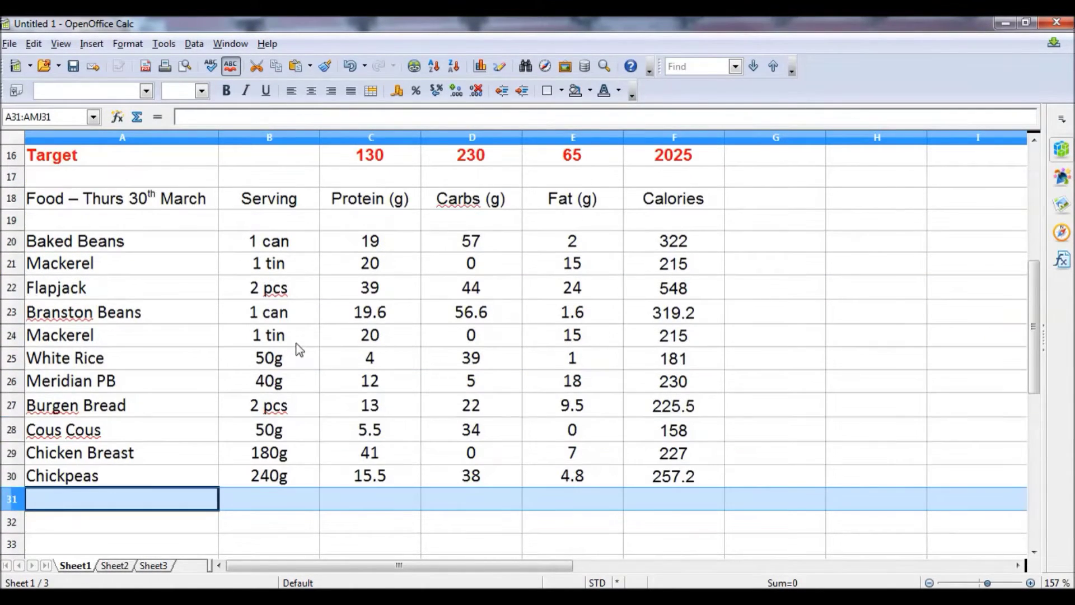
scroll(297, 338, down, 1)
scroll(297, 315, up, 1)
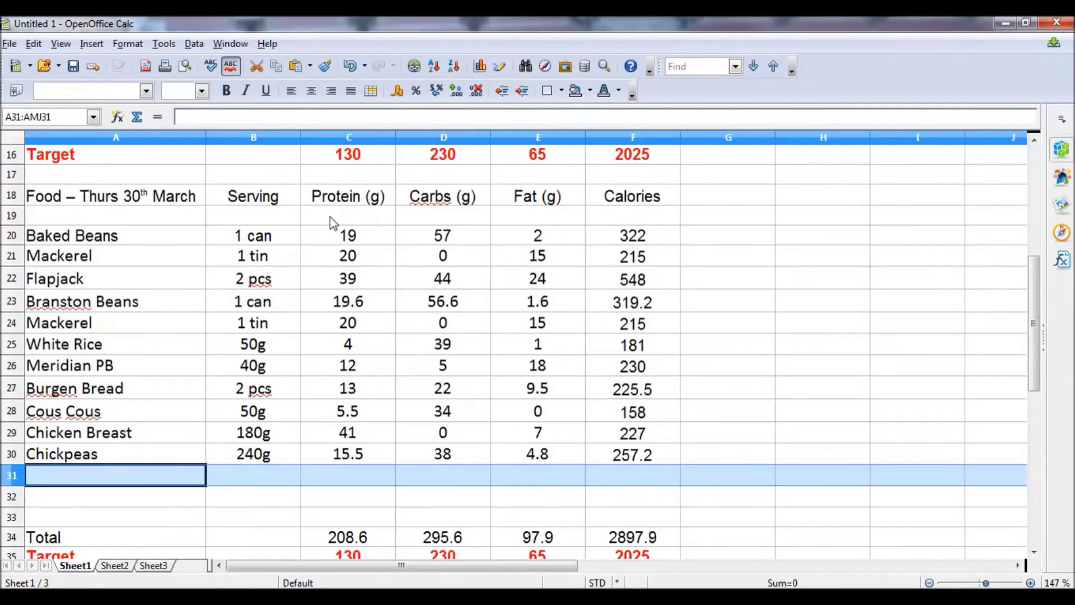
click(347, 539)
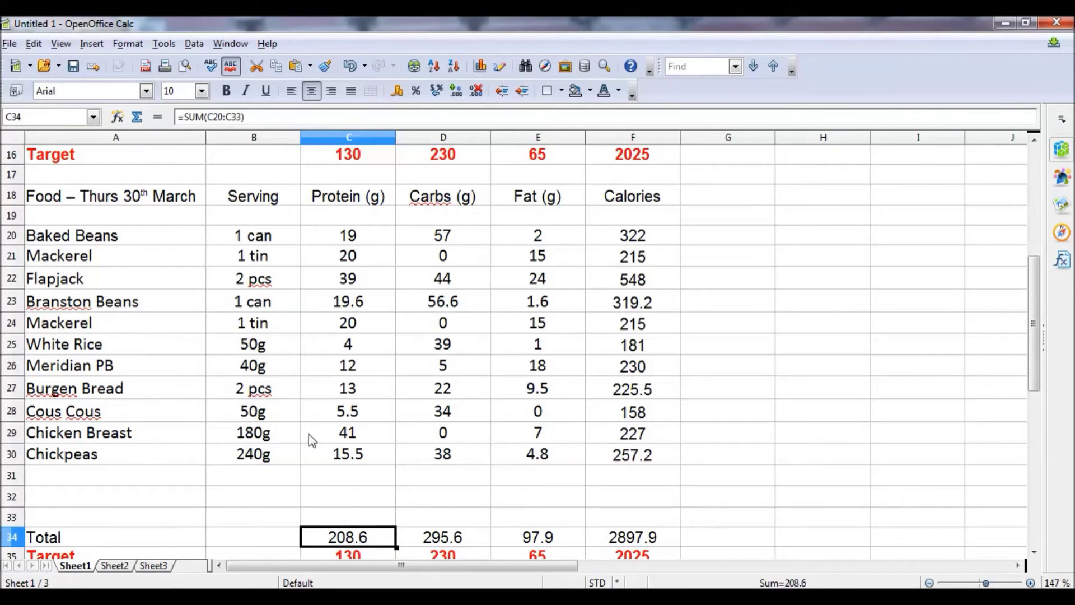
click(251, 117)
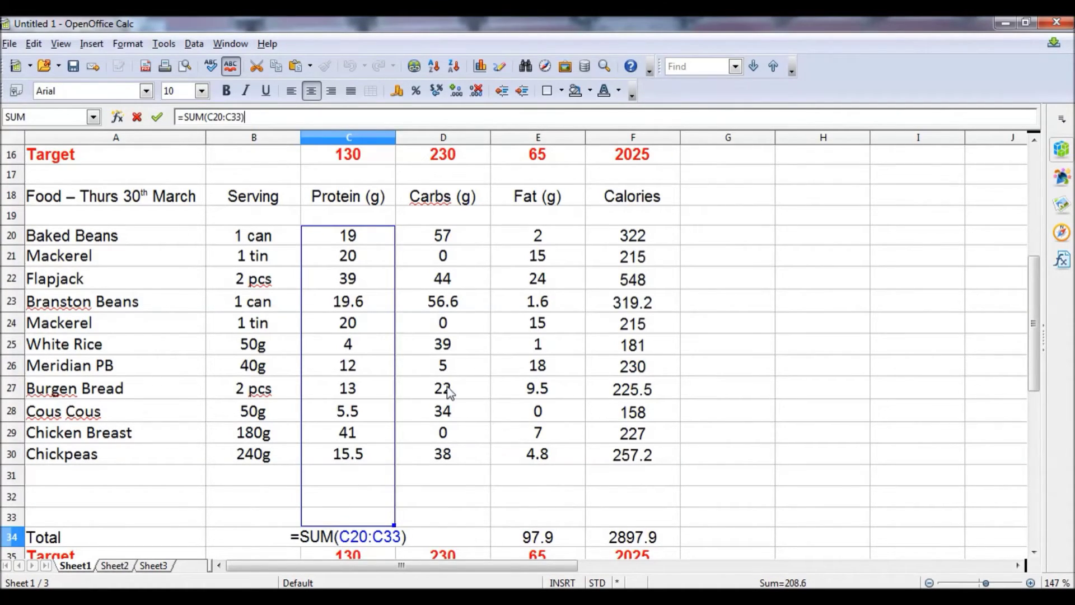
key(Return)
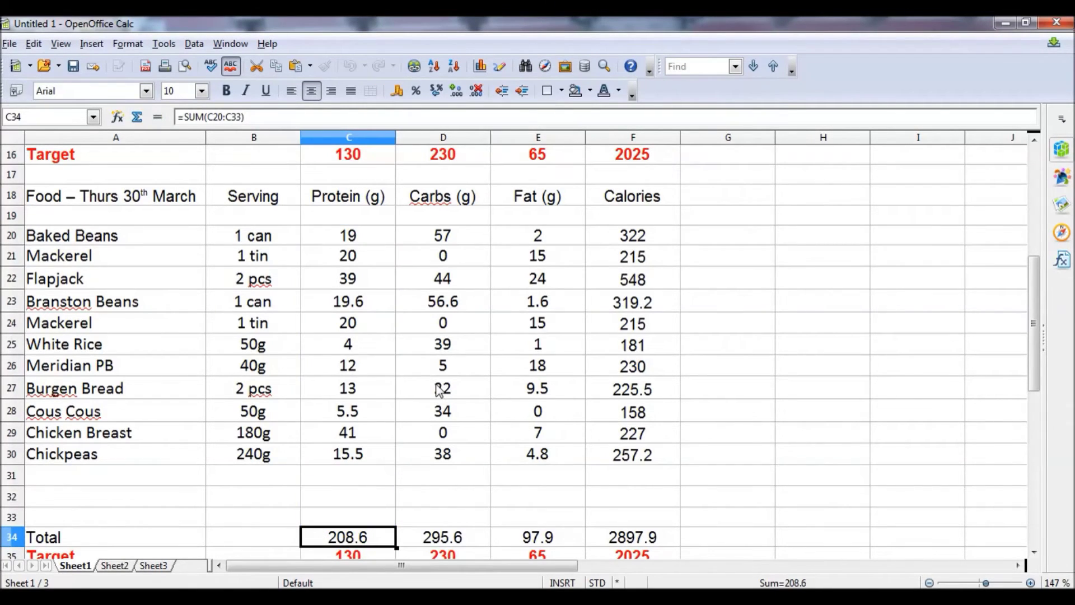
scroll(273, 293, down, 1)
click(272, 372)
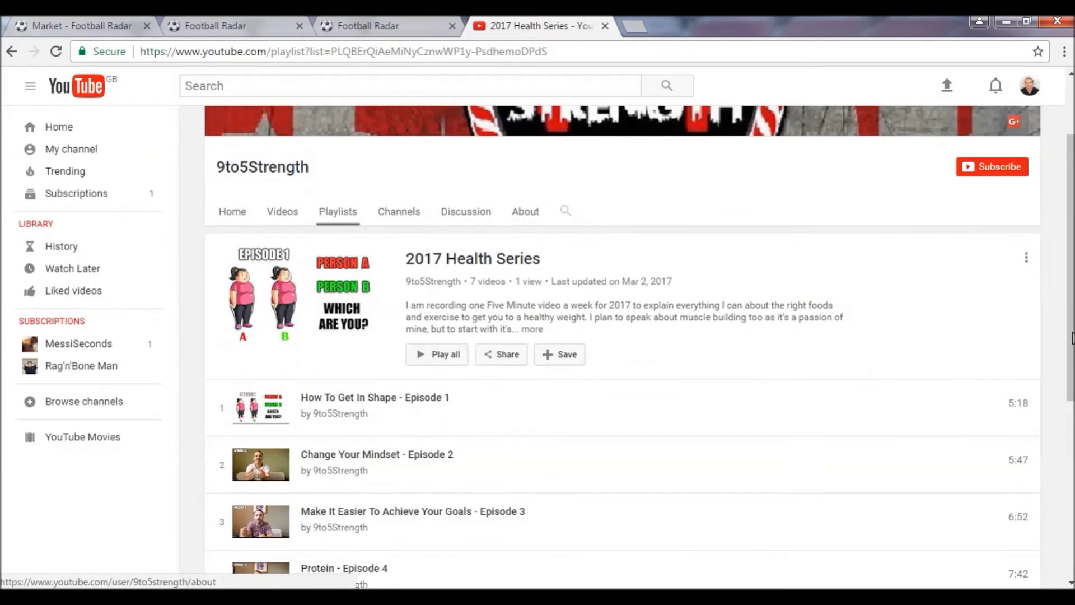
scroll(1071, 325, down, 5)
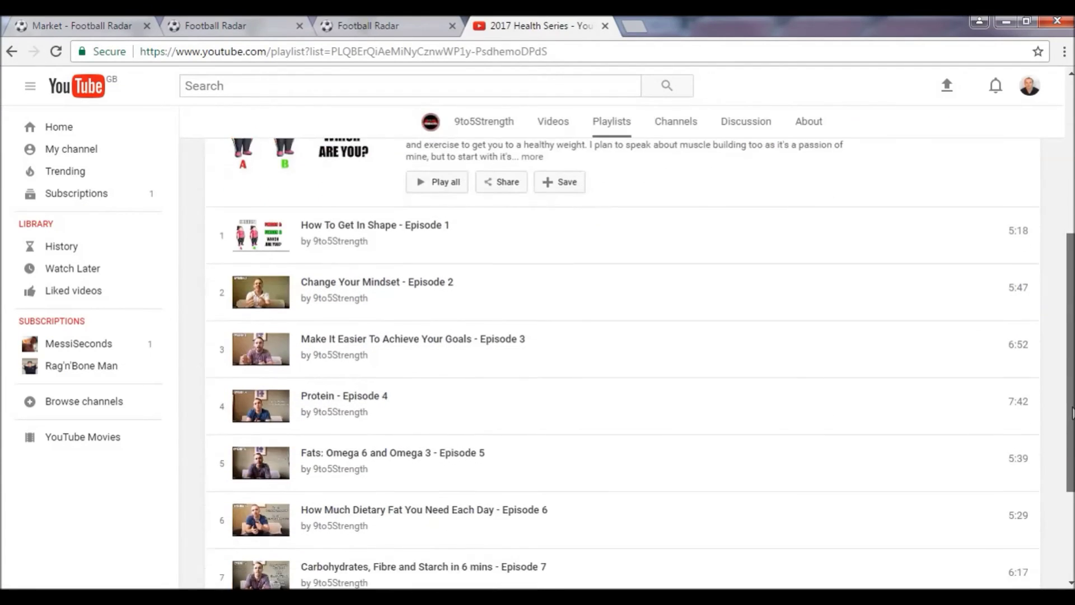